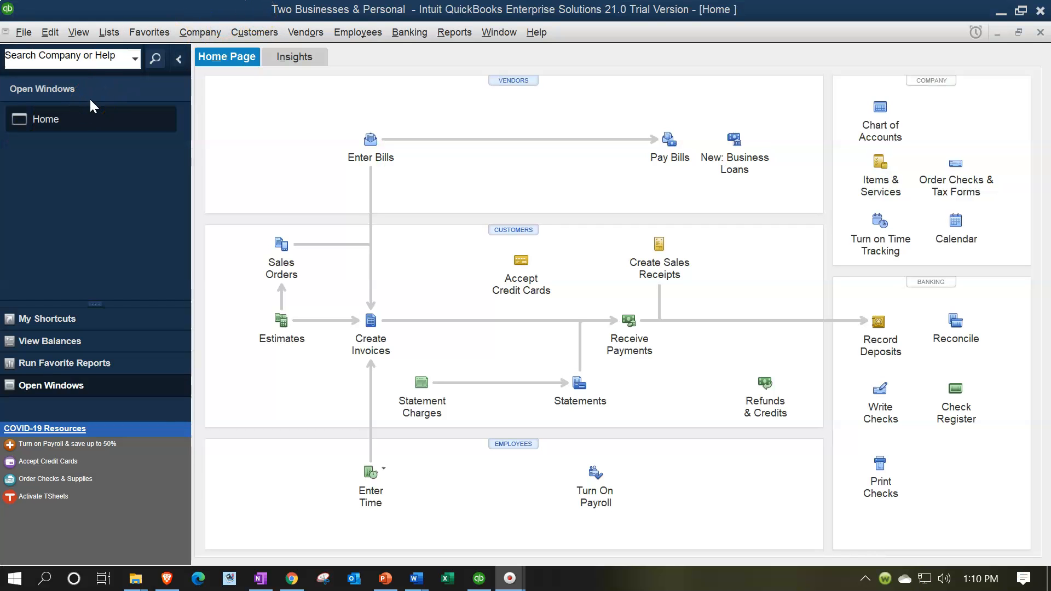
left_click(79, 32)
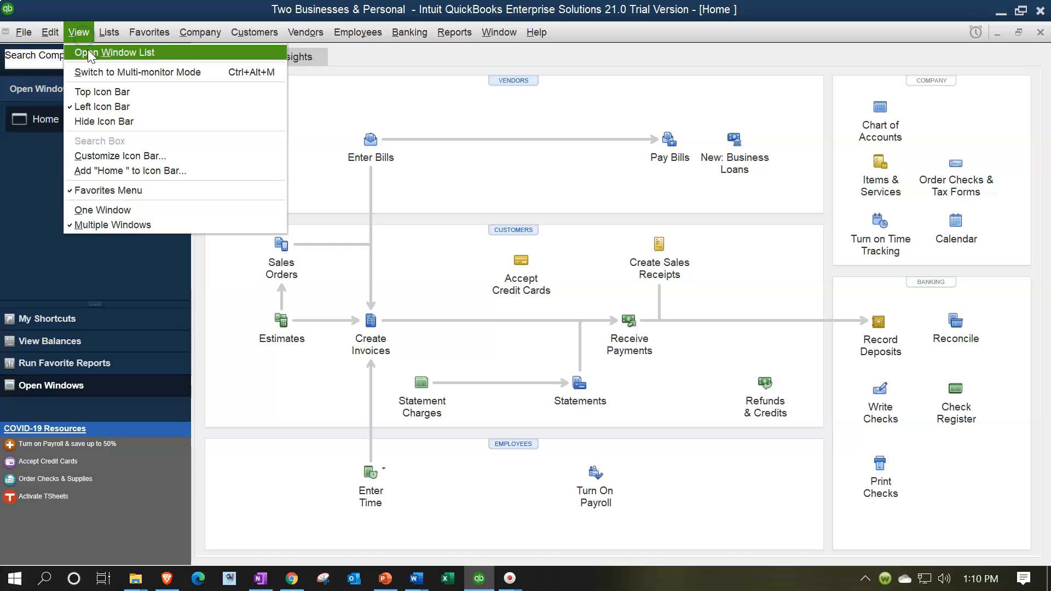
left_click(170, 57)
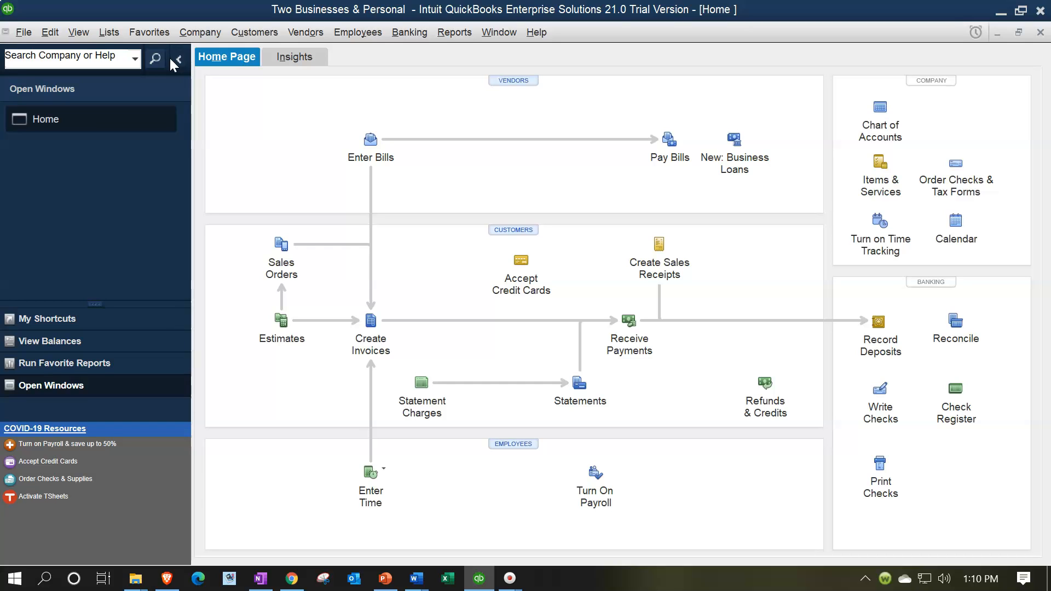
left_click(113, 62)
Review the company-wide accounting preferences for account numbers and class tracking, including what classes are assigned to
left_click(50, 32)
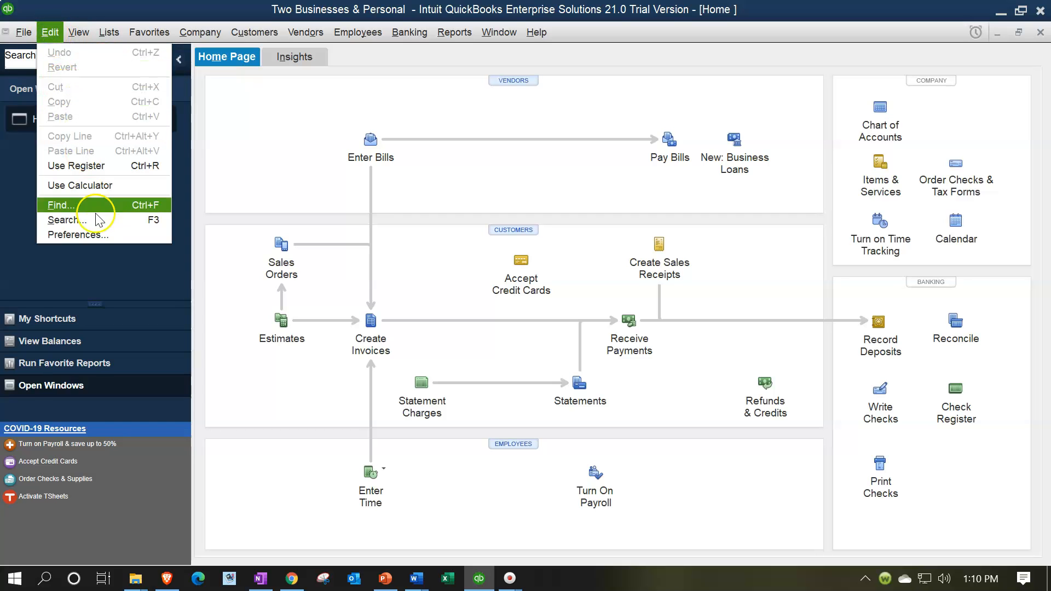
left_click(95, 235)
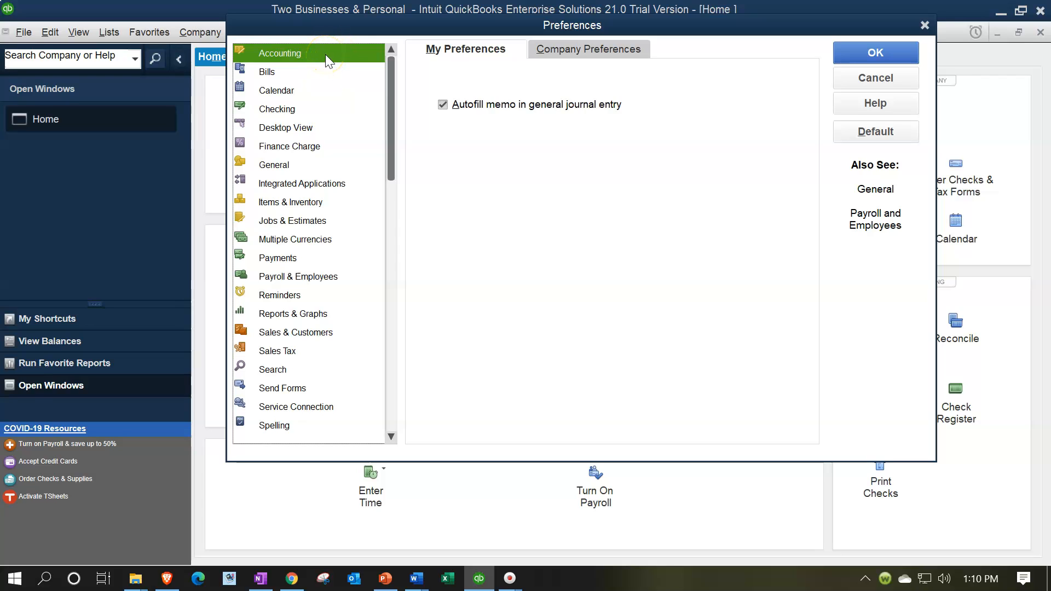
left_click(542, 49)
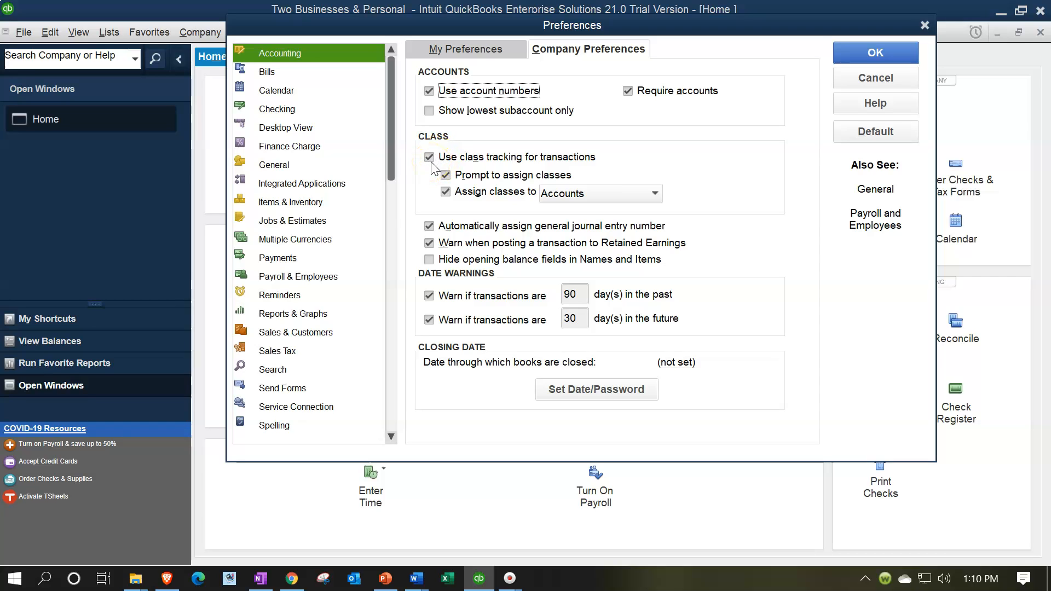
left_click(616, 197)
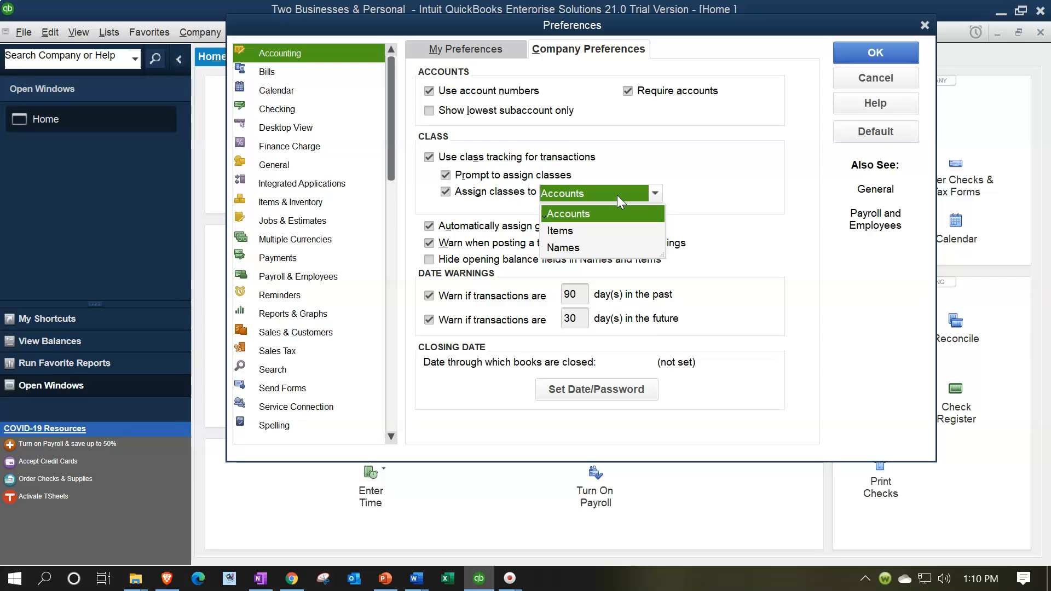
left_click(717, 213)
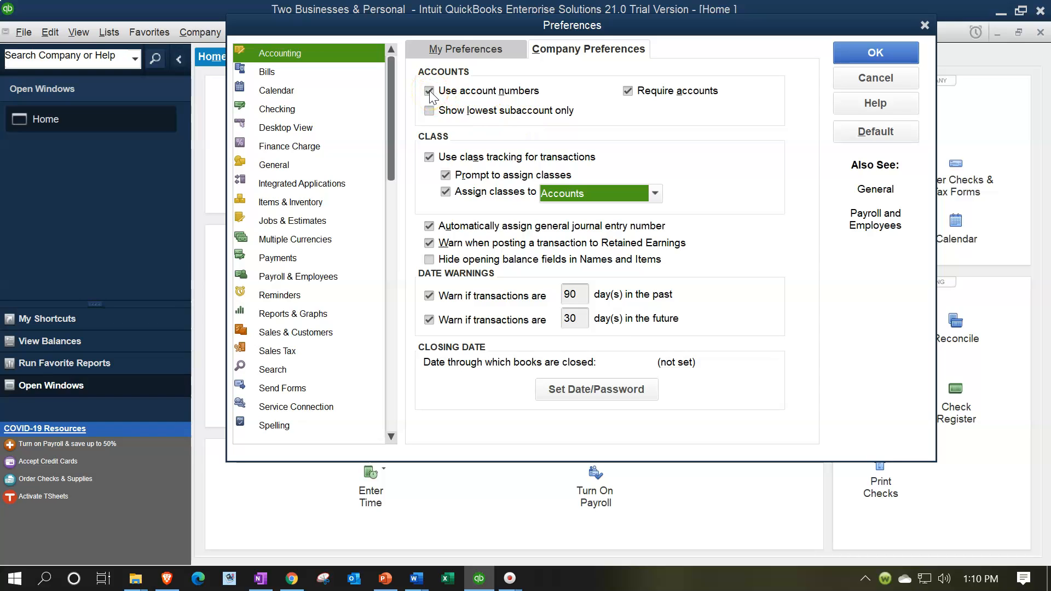
left_click(846, 52)
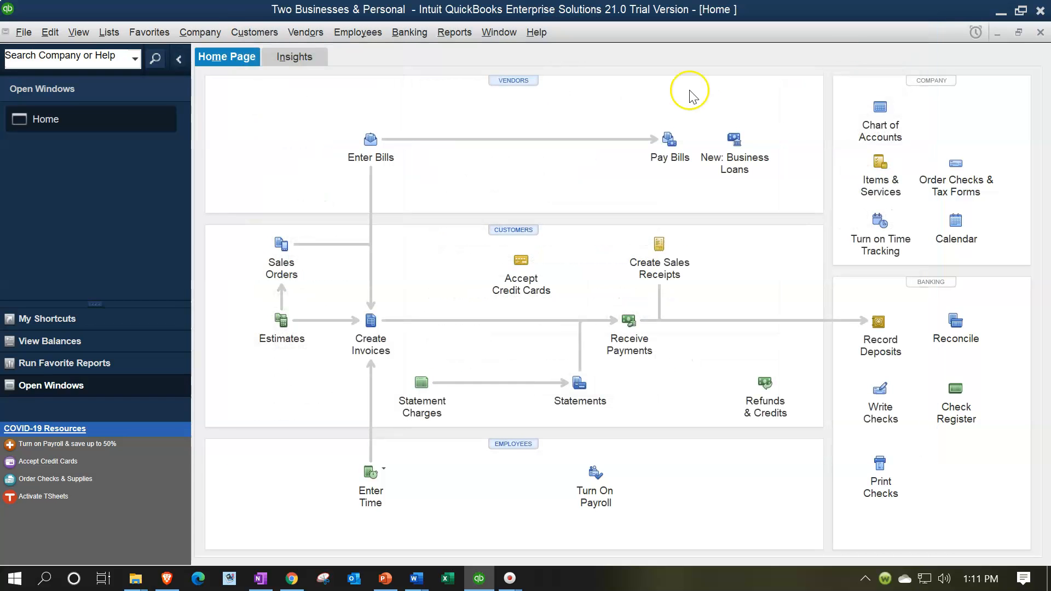
Open the Chart of Accounts and look through its income, cost of goods sold and expense accounts
left_click(107, 34)
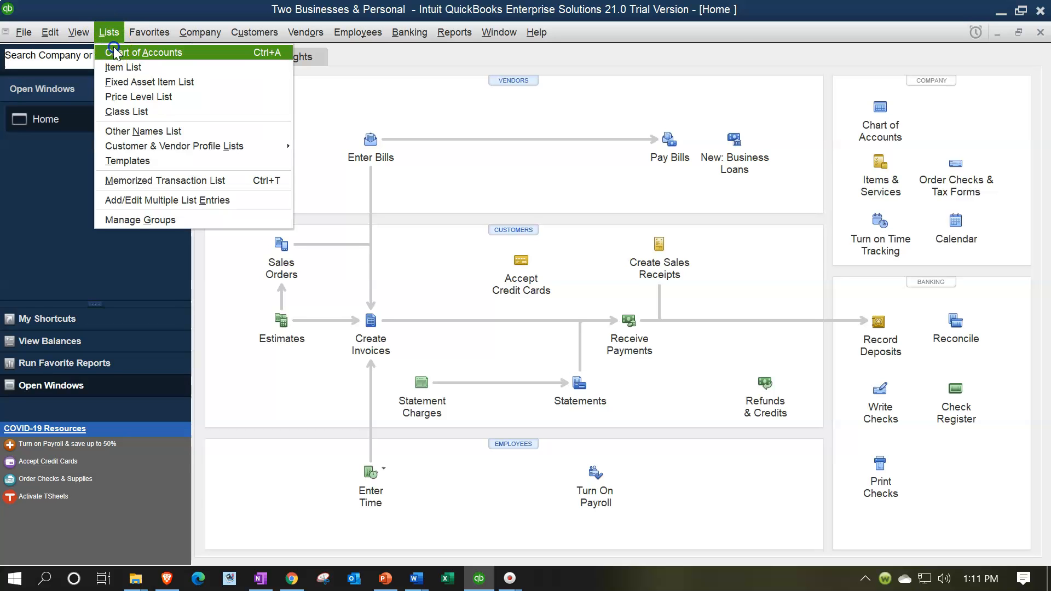
left_click(115, 52)
scroll(295, 296, "down", 7)
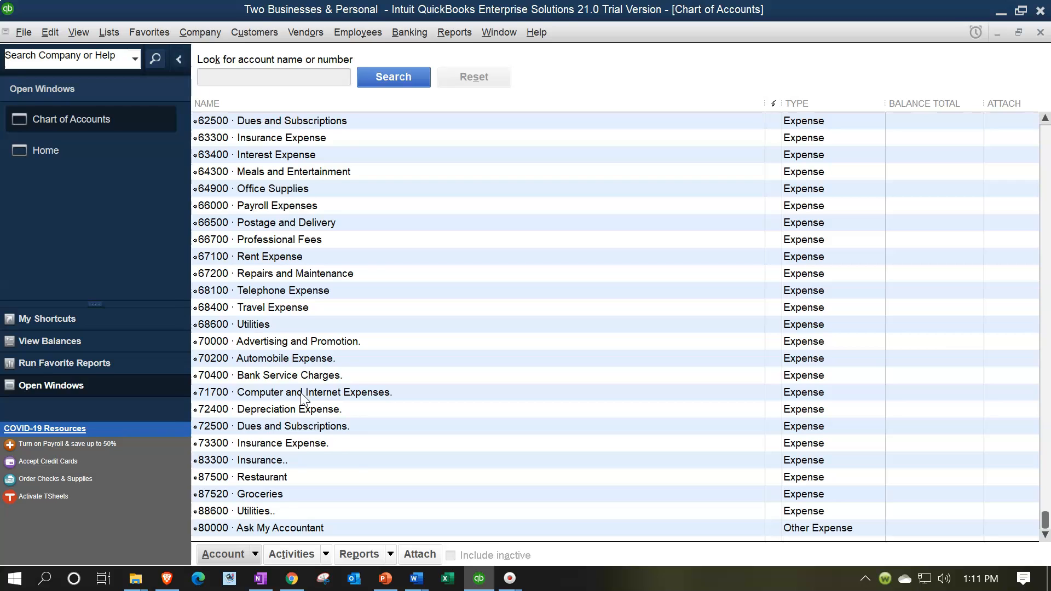
scroll(302, 397, "up", 2)
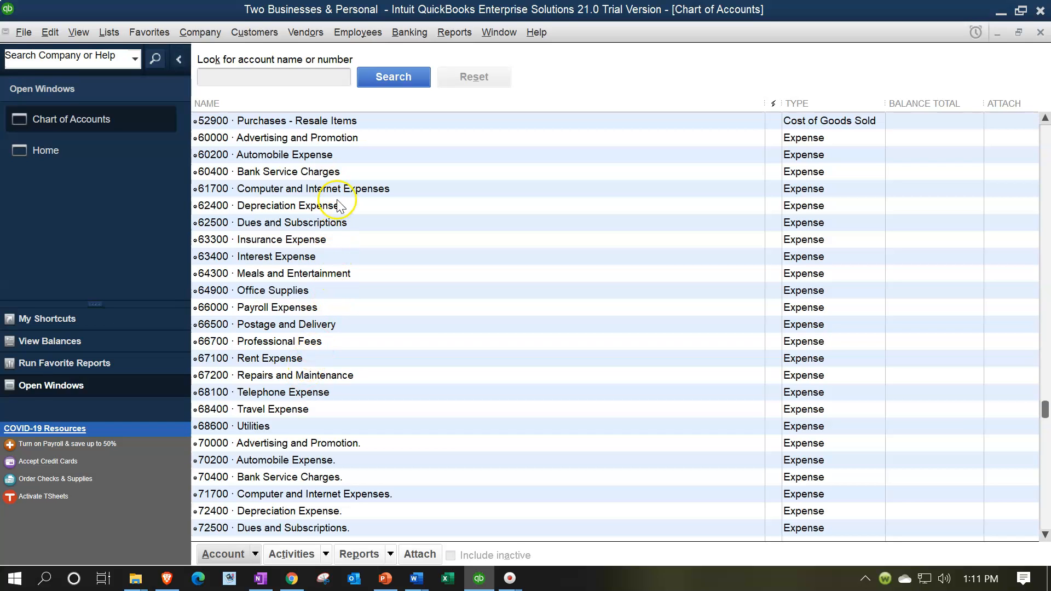
scroll(340, 205, "down", 2)
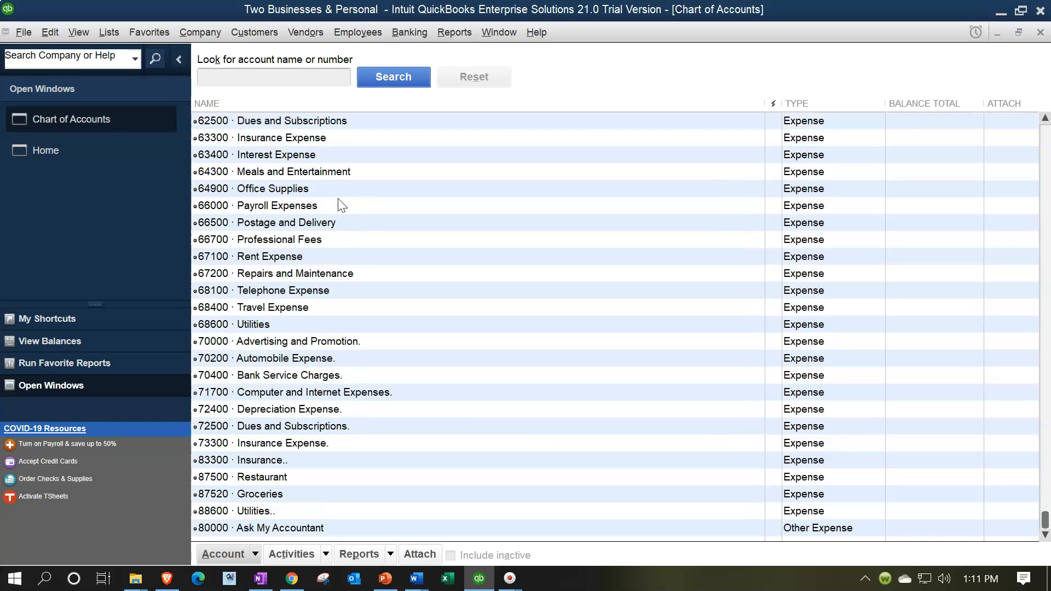
scroll(350, 253, "up", 4)
scroll(349, 253, "up", 2)
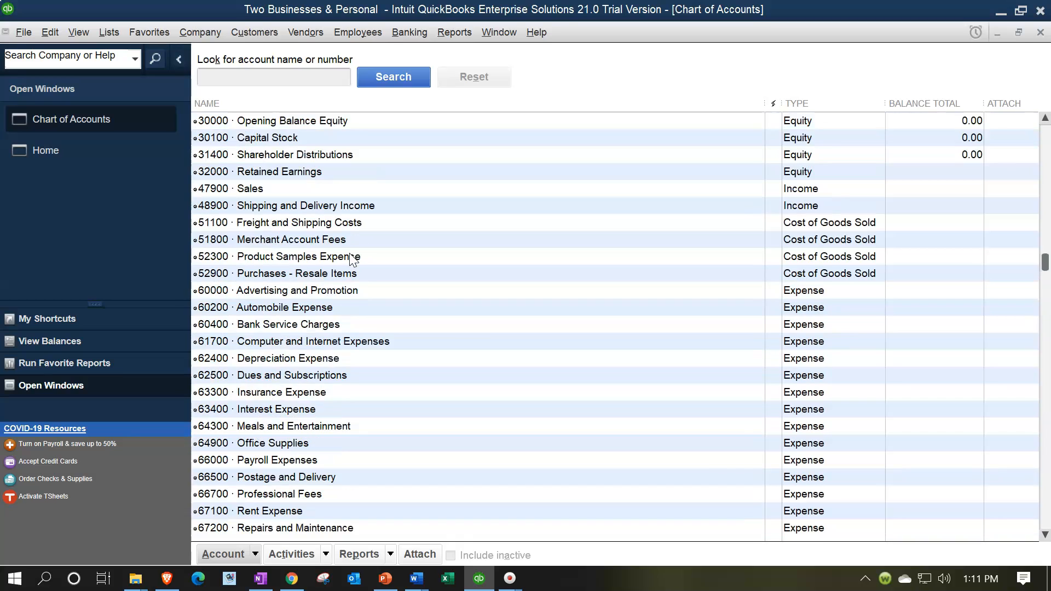
scroll(350, 258, "up", 1)
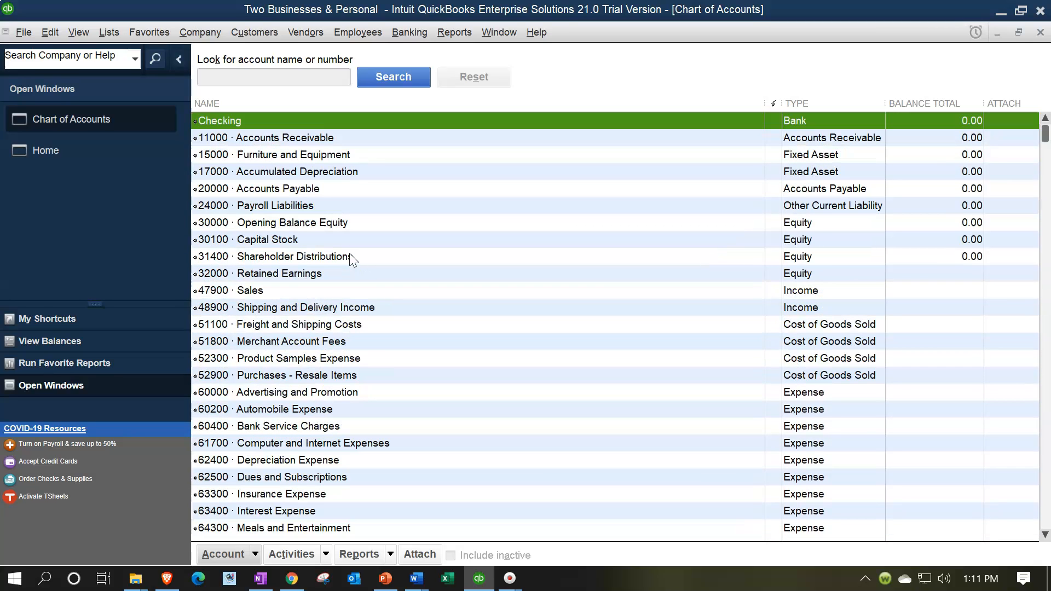
Edit the Sales income account, setting its number to 41100 and its class to B1, and save it
left_click(293, 292)
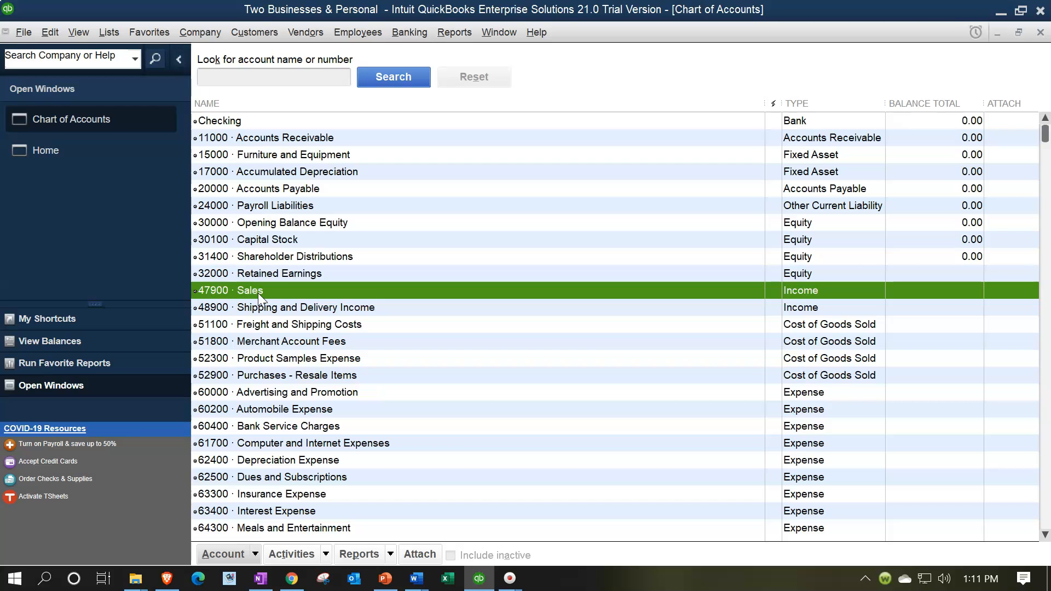
right_click(273, 293)
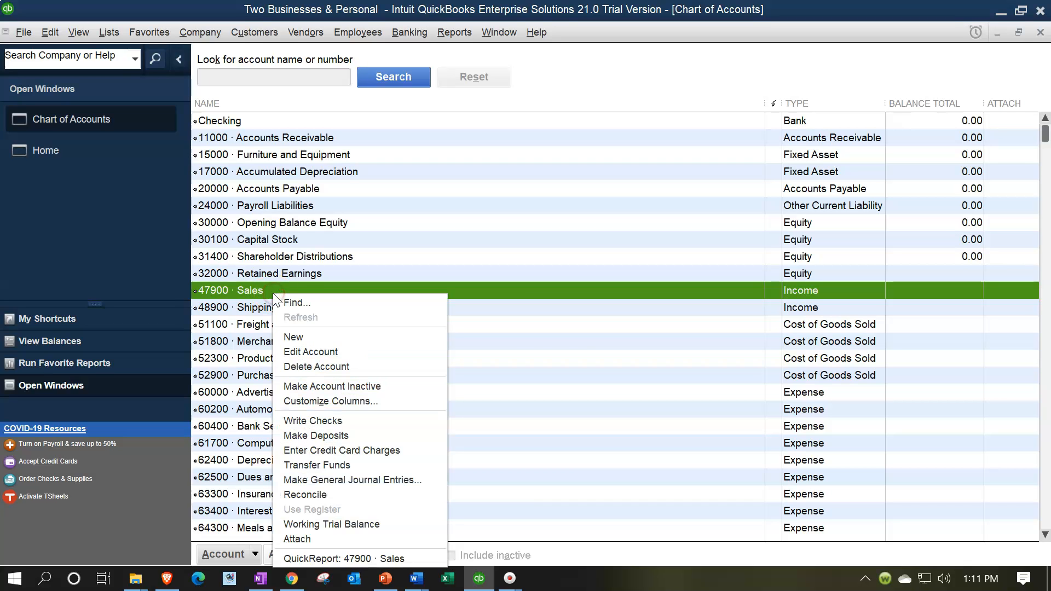
left_click(299, 352)
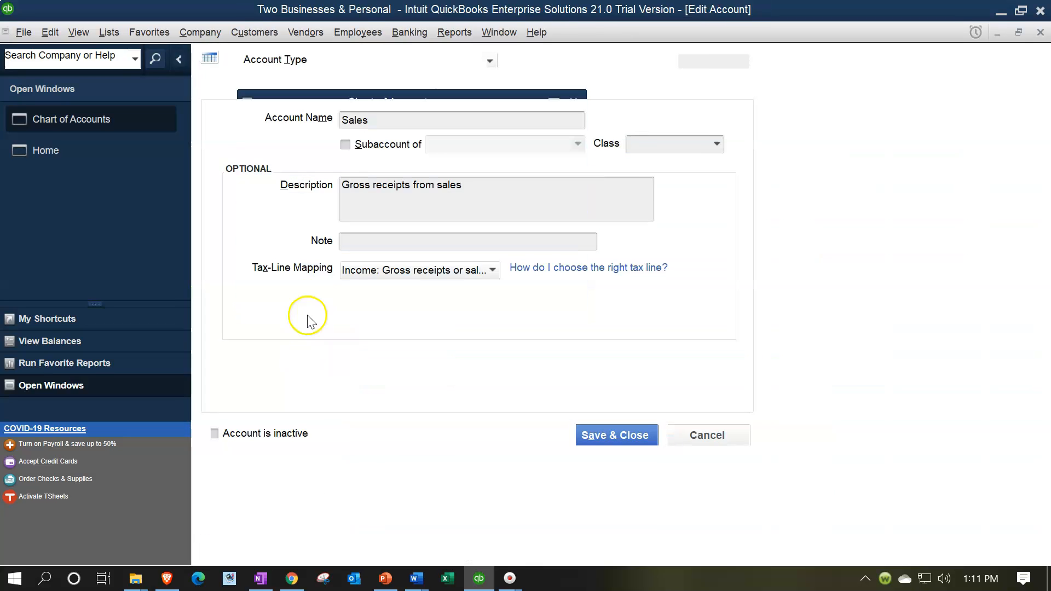
left_click(688, 56)
key("BackSpace")
type("1")
key("Delete")
type("100")
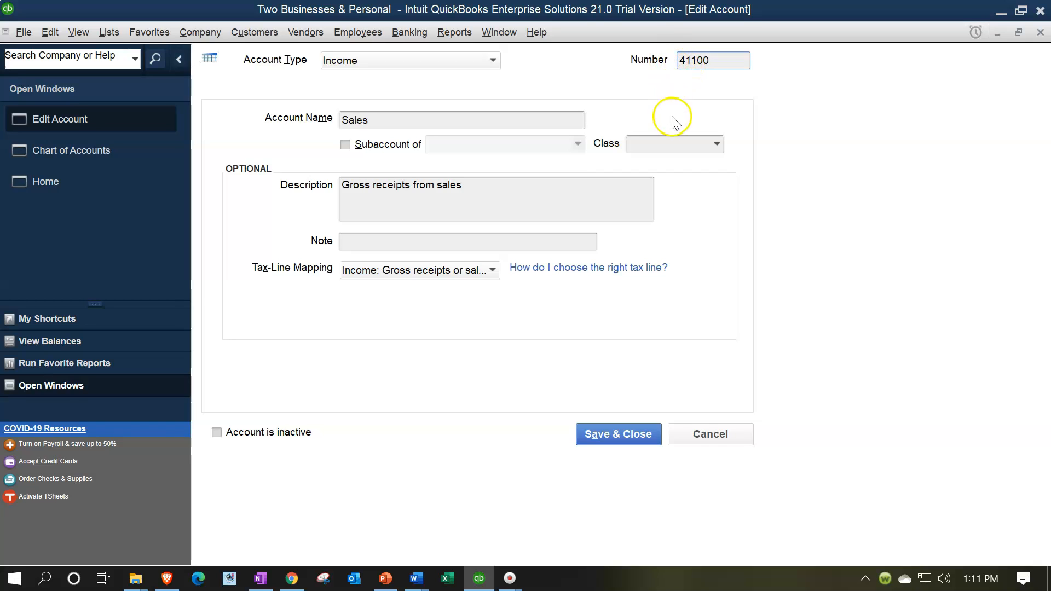
left_click(717, 147)
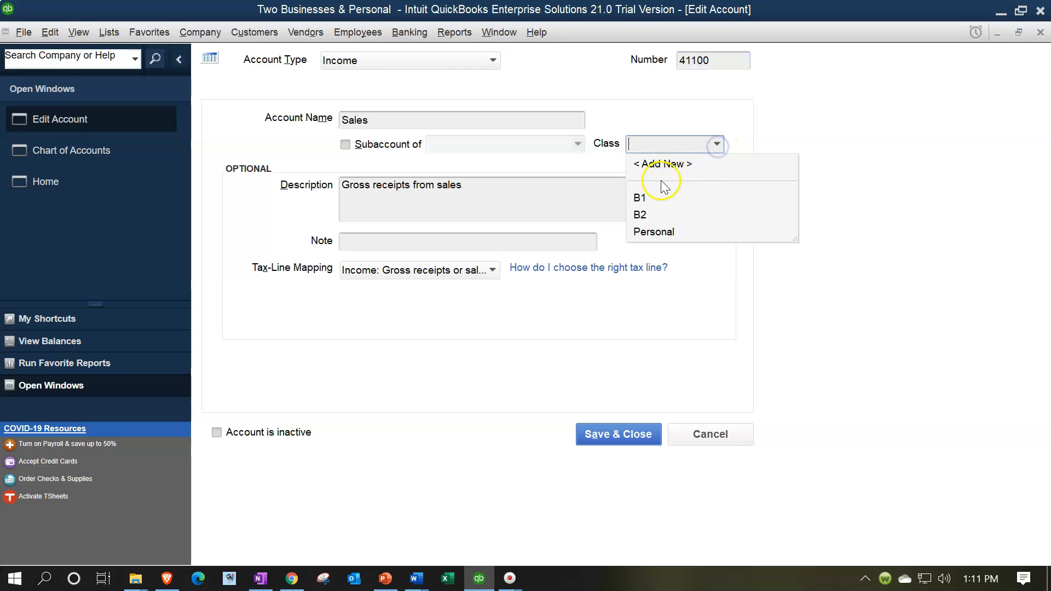
left_click(642, 195)
left_click(607, 436)
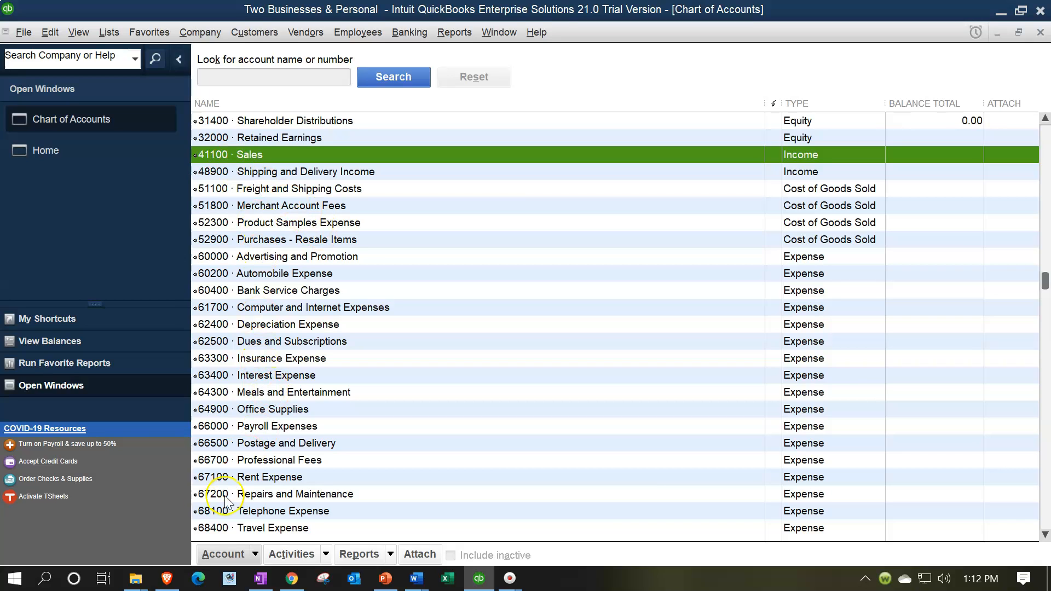
Start a new Income account with number 42100 and the name Sales B2
left_click(255, 554)
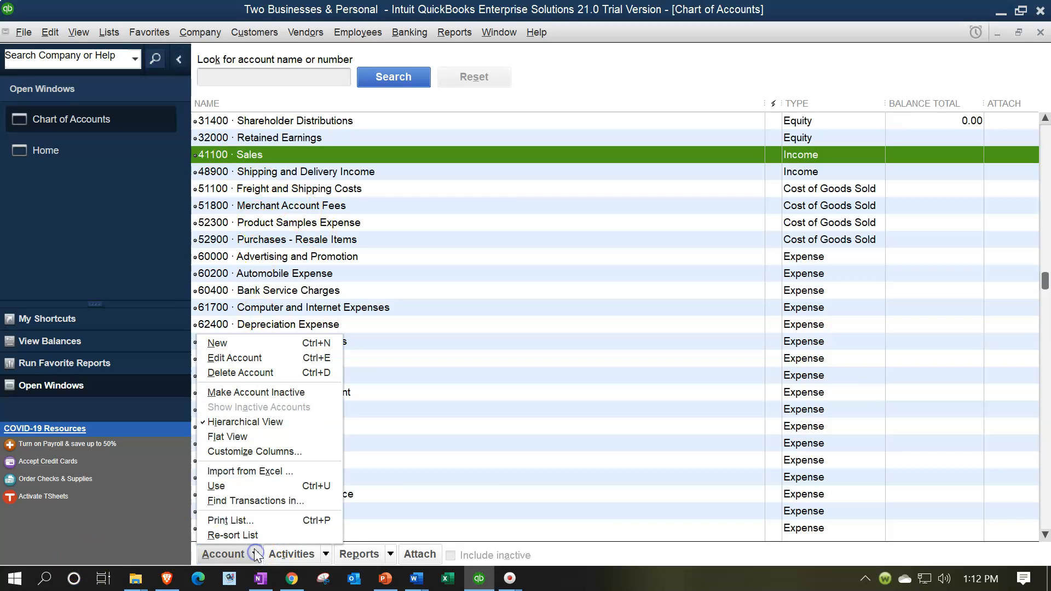
left_click(231, 343)
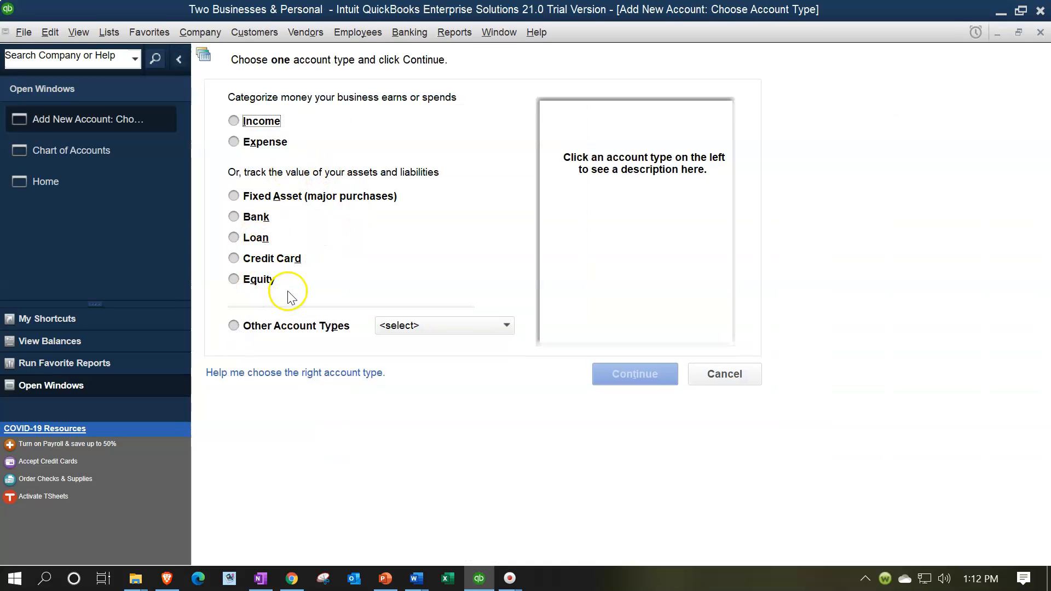
left_click(447, 320)
left_click(395, 257)
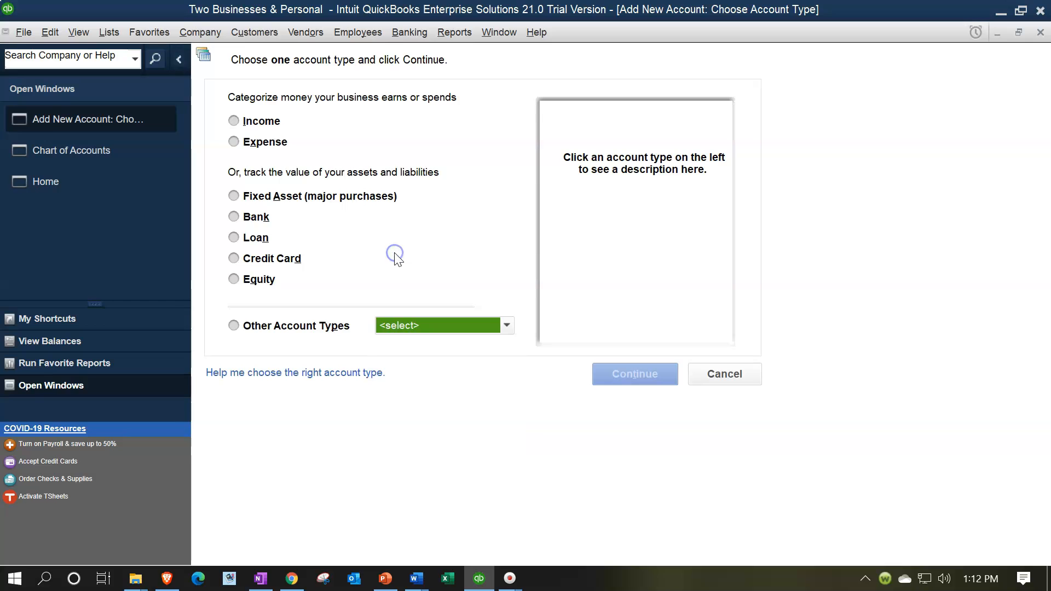
left_click(260, 121)
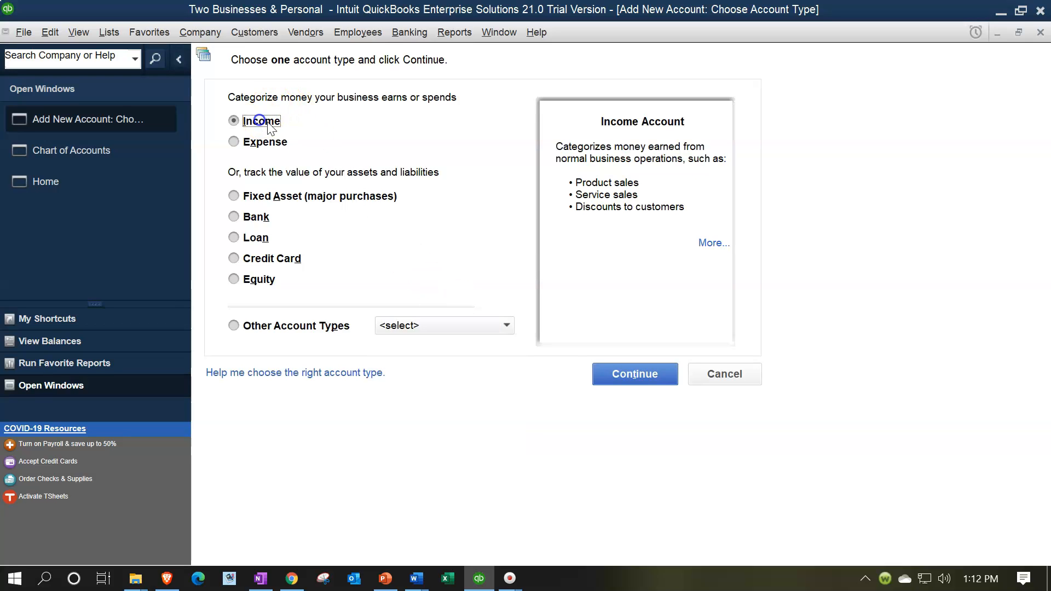
left_click(606, 366)
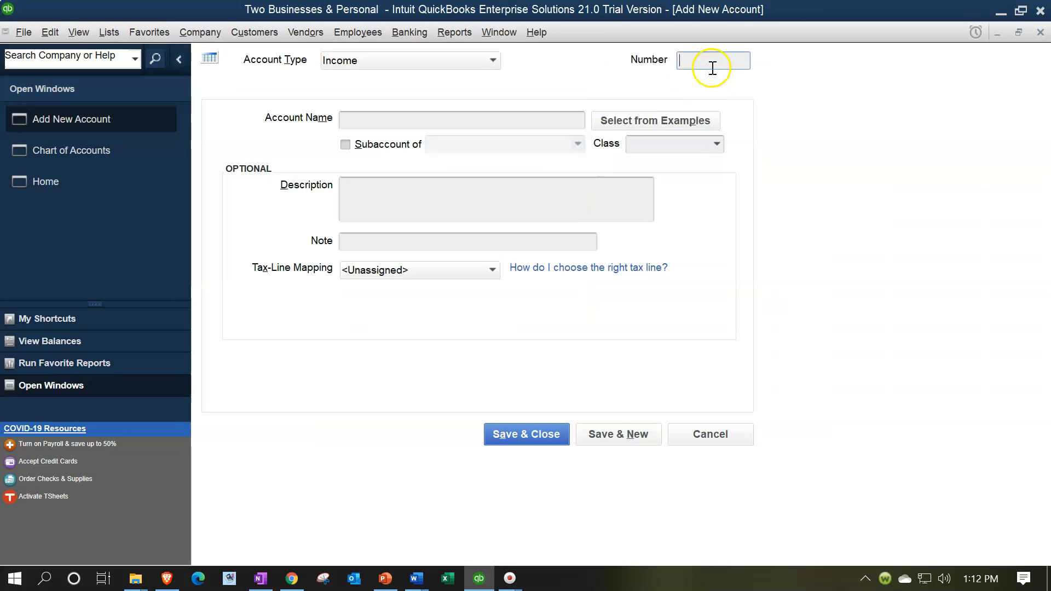
left_click(711, 62)
type("42100")
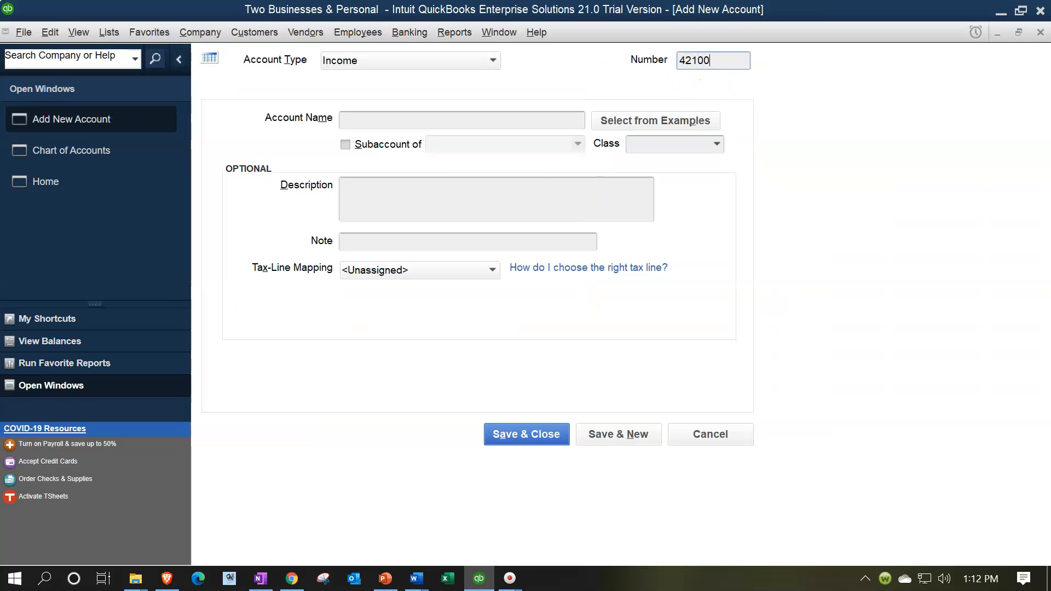
key("Tab")
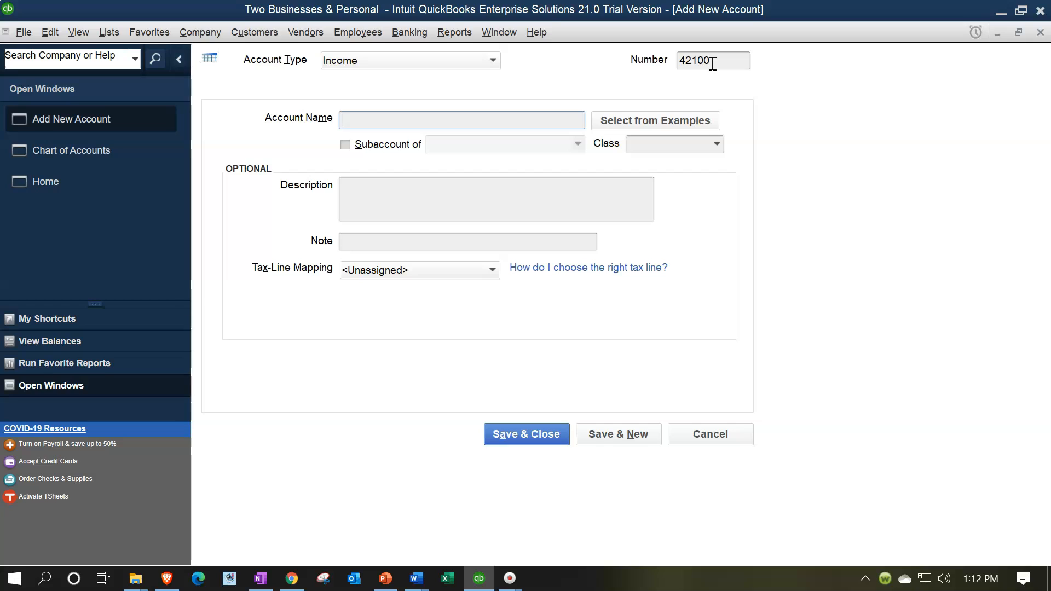
type("Sales B2")
left_click(712, 64)
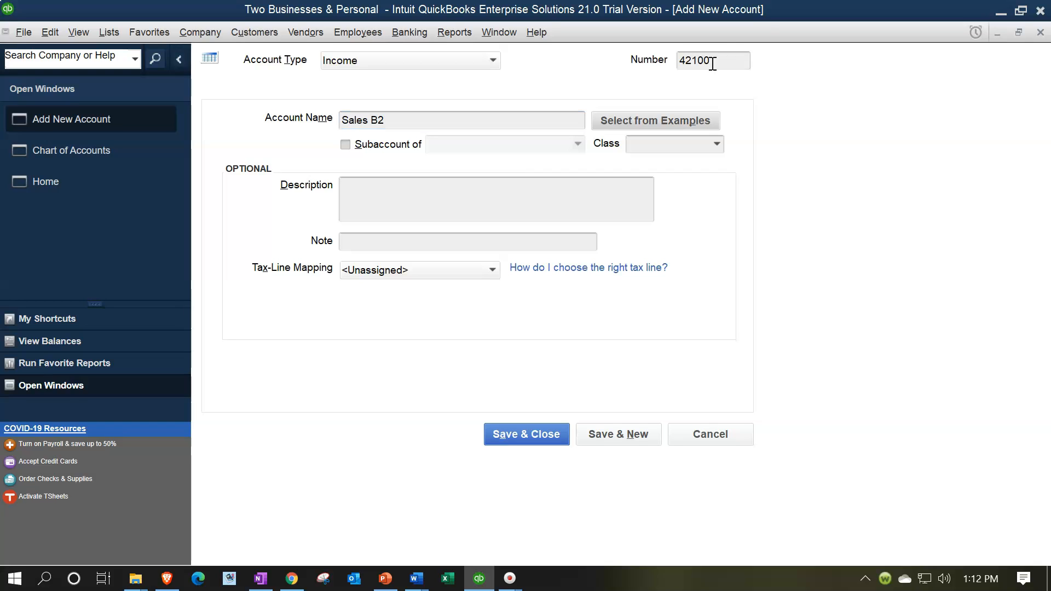
Assign class B2 to the new Sales B2 account and save it
left_click(717, 143)
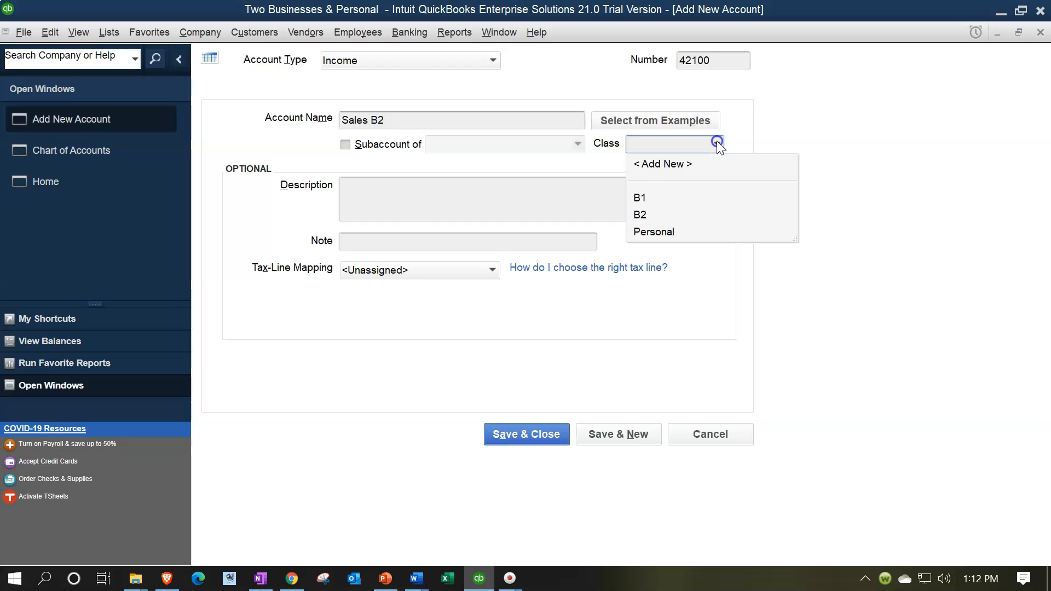
left_click(646, 214)
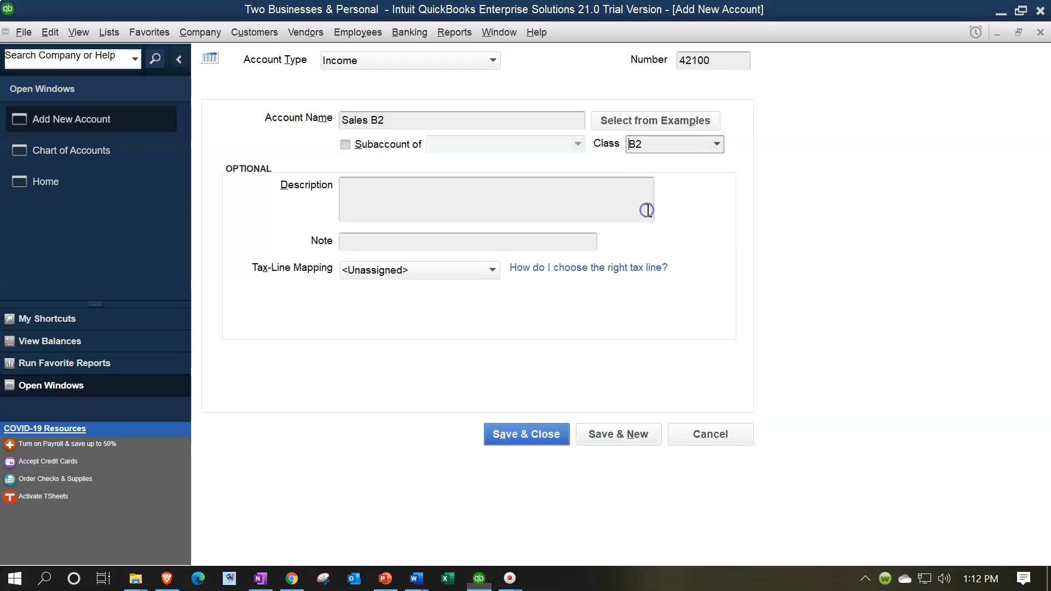
left_click(535, 441)
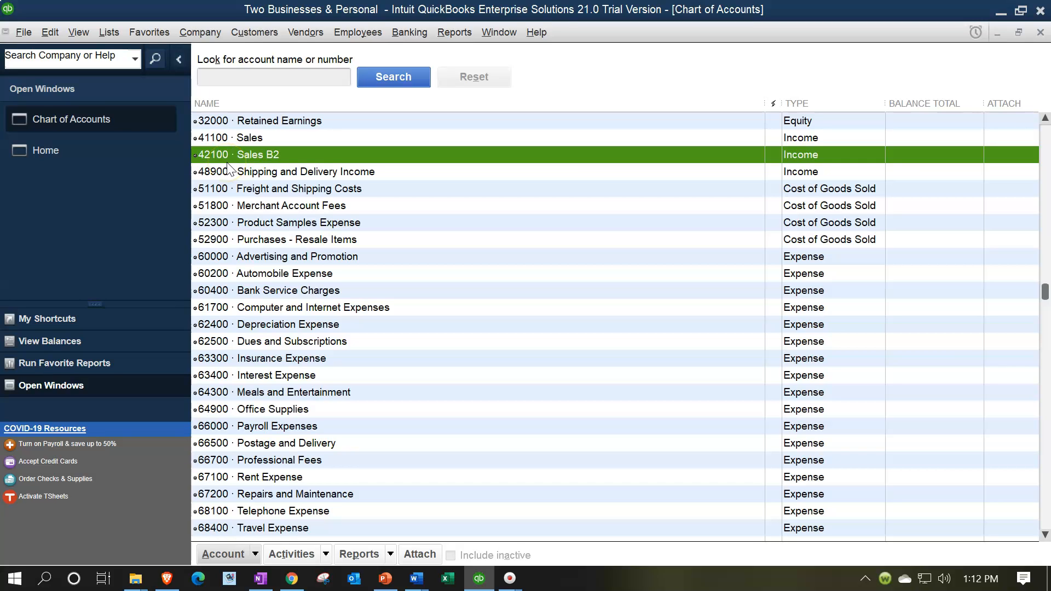
Create a new Income account named Revenue, assign it the Personal class and save it
left_click(256, 557)
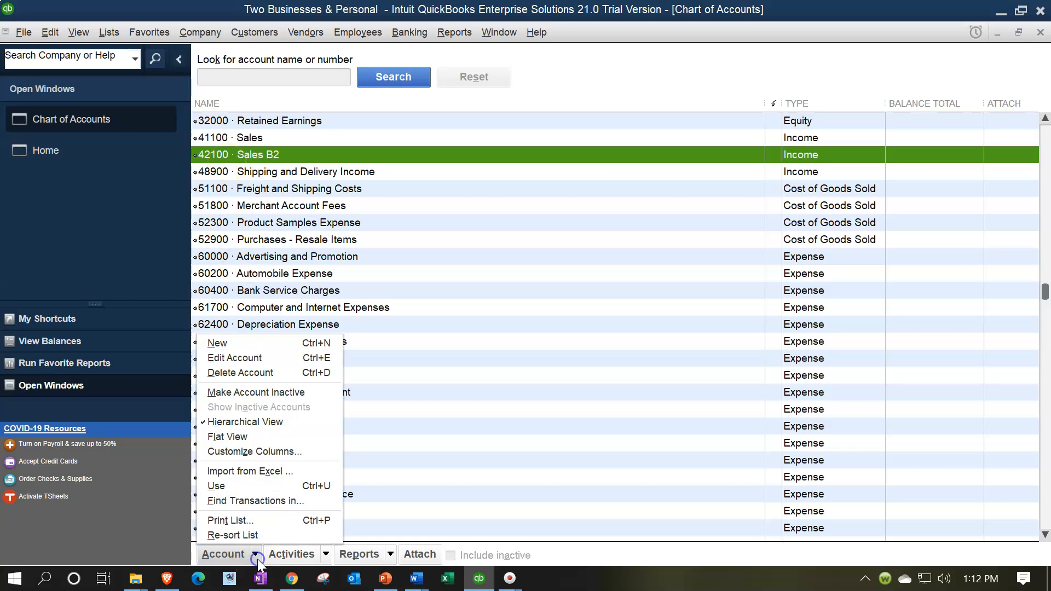
left_click(219, 346)
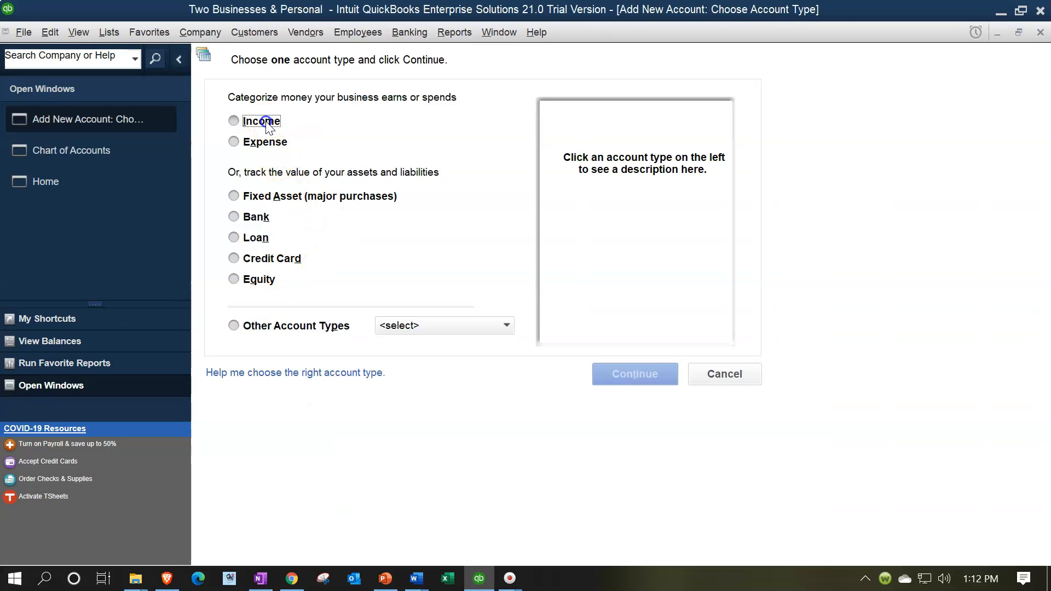
left_click(267, 123)
left_click(614, 370)
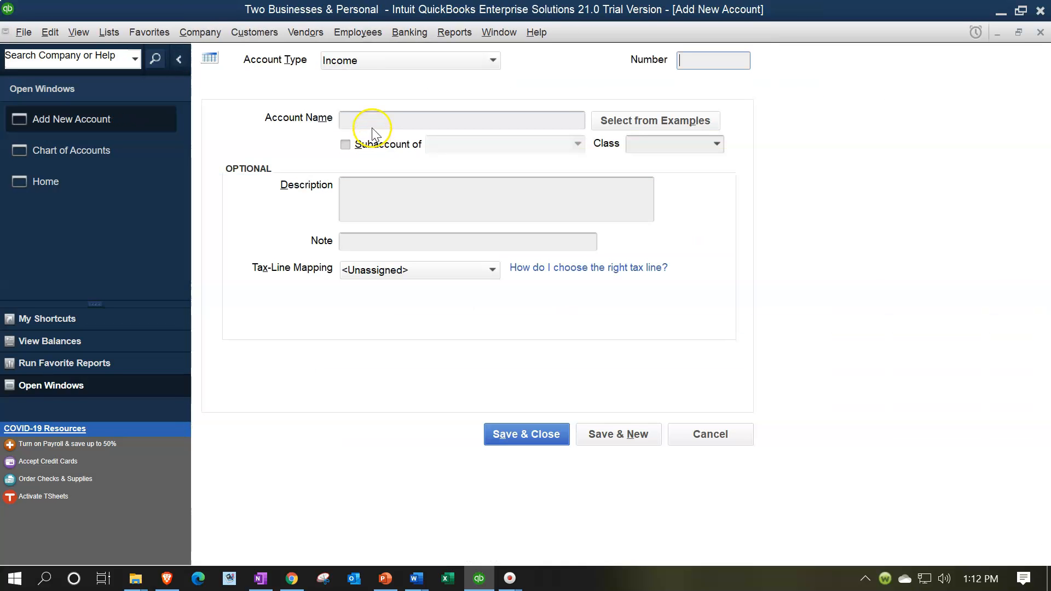
left_click(372, 125)
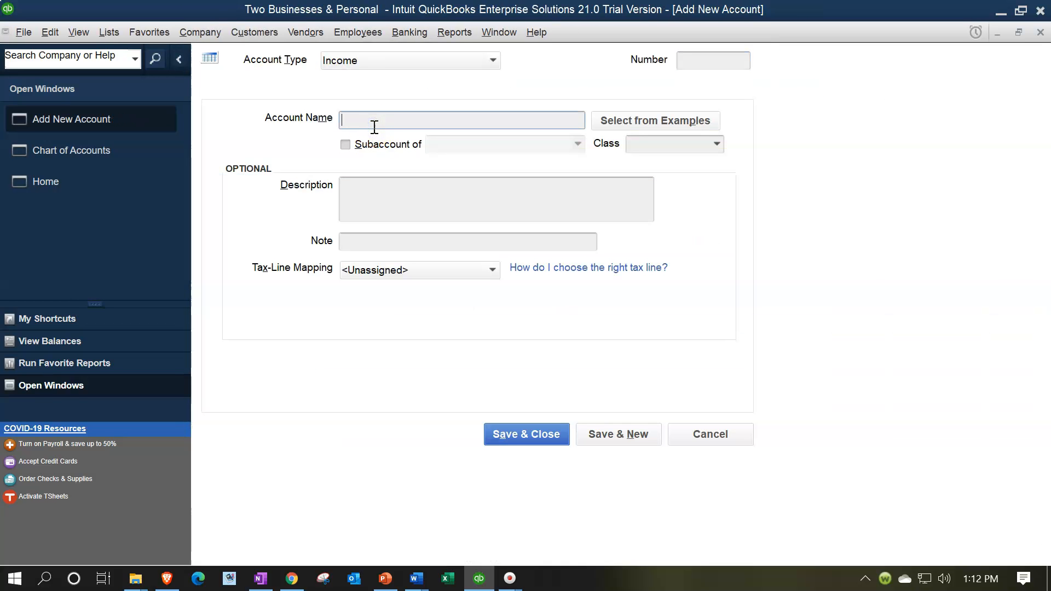
type("Revenue")
key("Tab")
key("Tab")
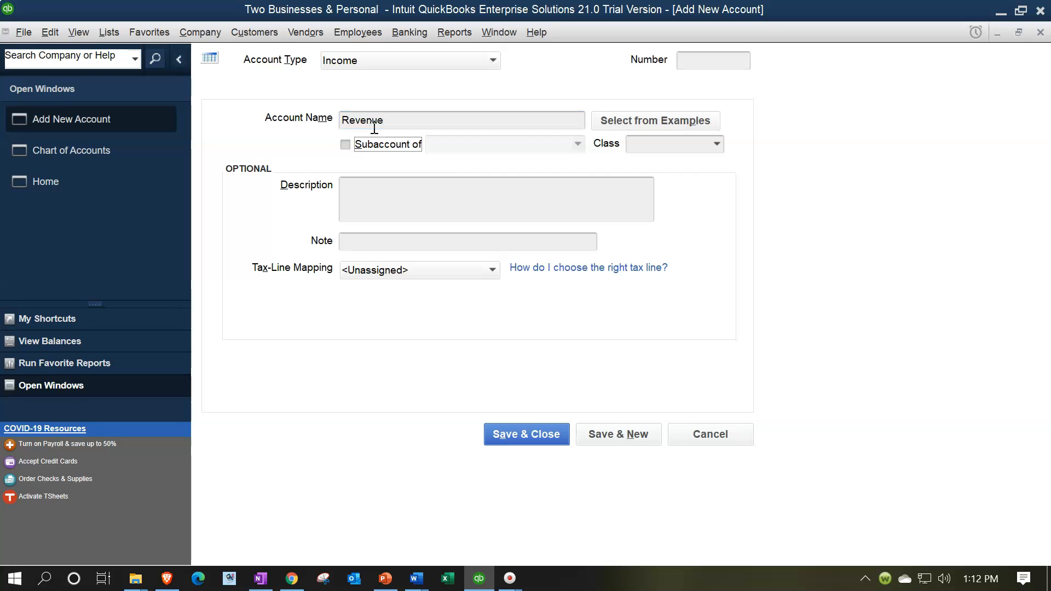
left_click(717, 143)
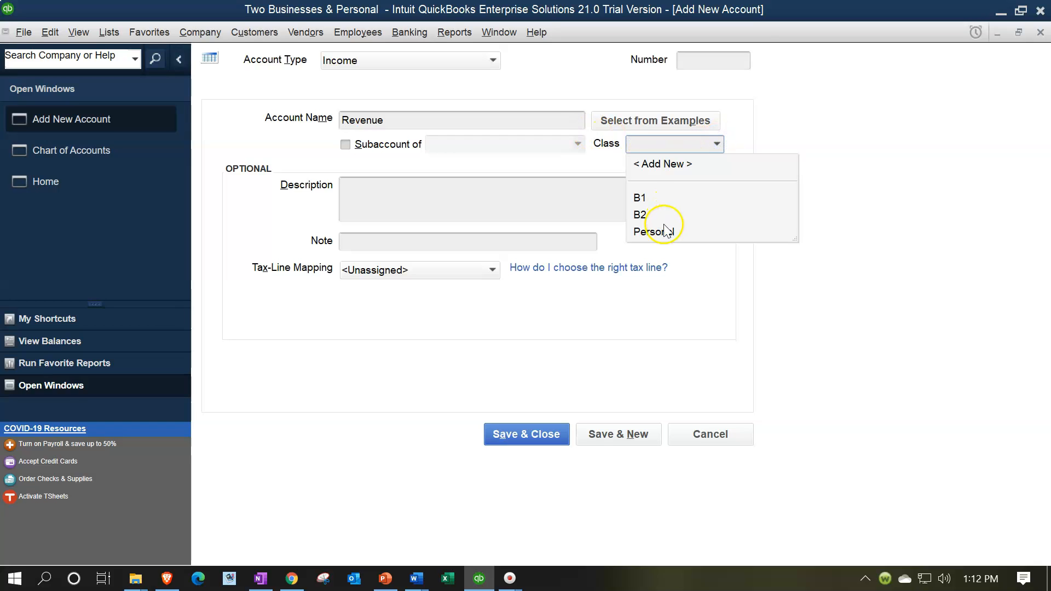
left_click(666, 230)
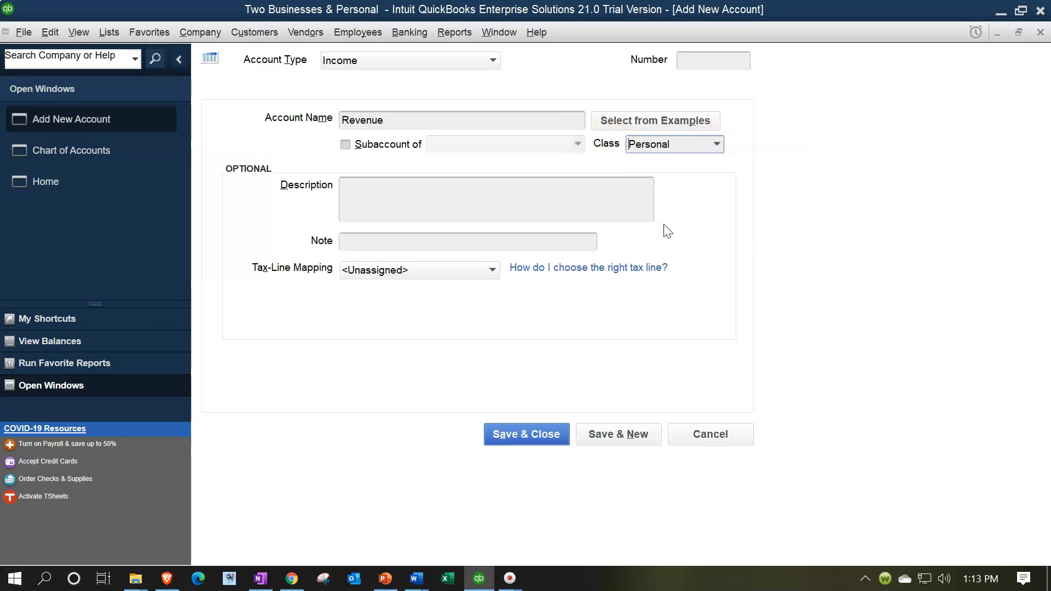
left_click(533, 438)
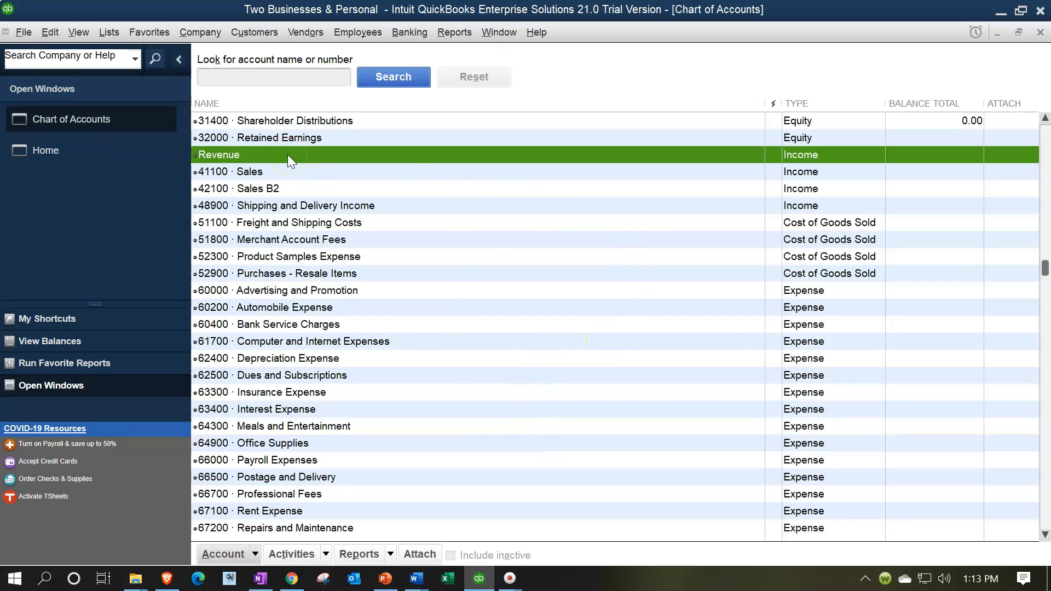
Edit the Revenue income account, set its account number to 43100 and save it
right_click(287, 154)
left_click(310, 212)
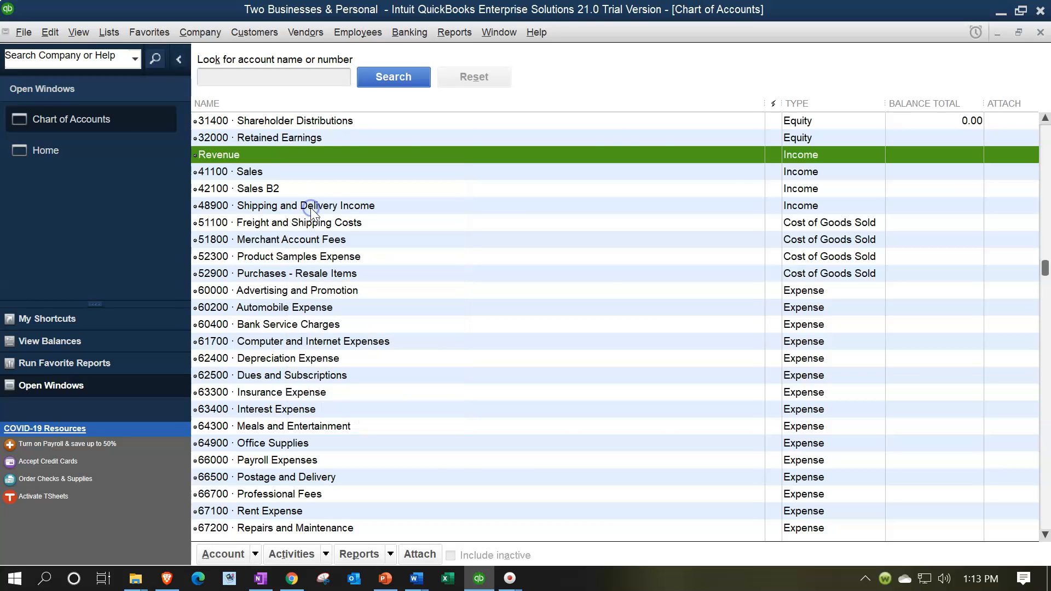
left_click(713, 59)
type("4310")
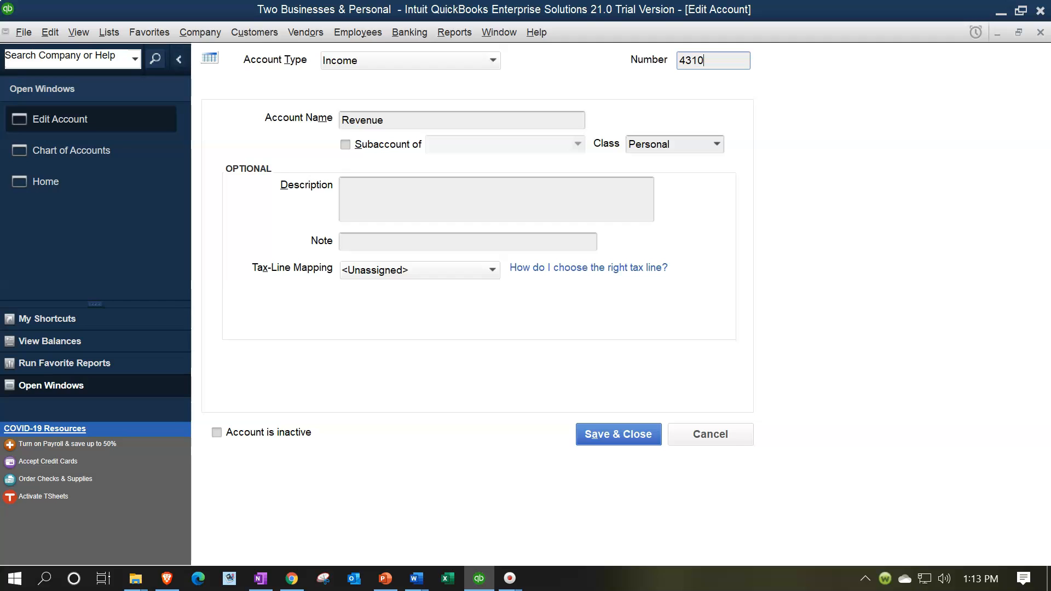
type("0")
left_click(599, 433)
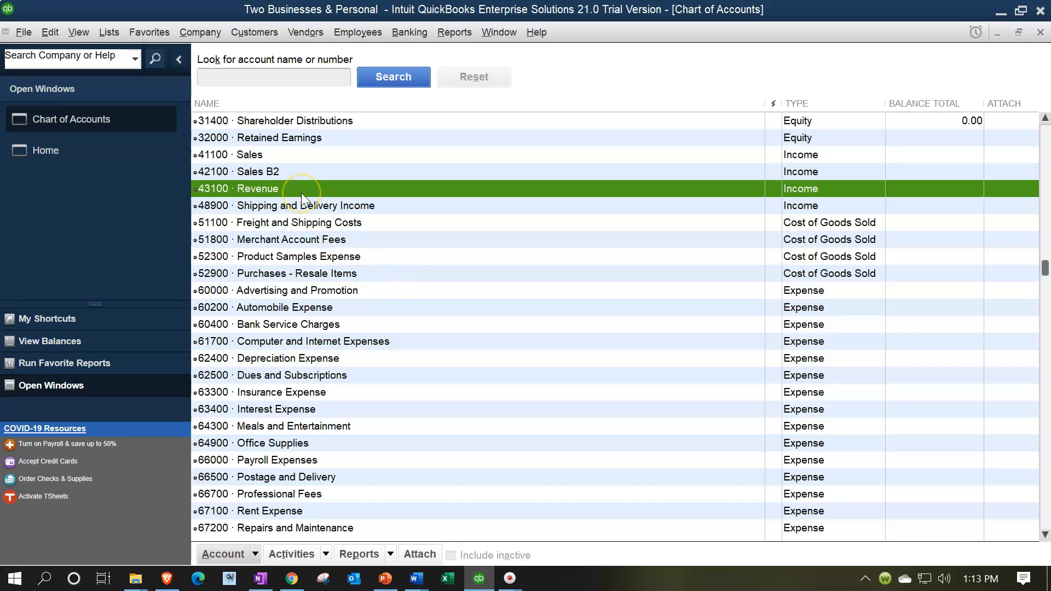
Rename the 41100 Sales income account as Sales B1 and save it
left_click(287, 154)
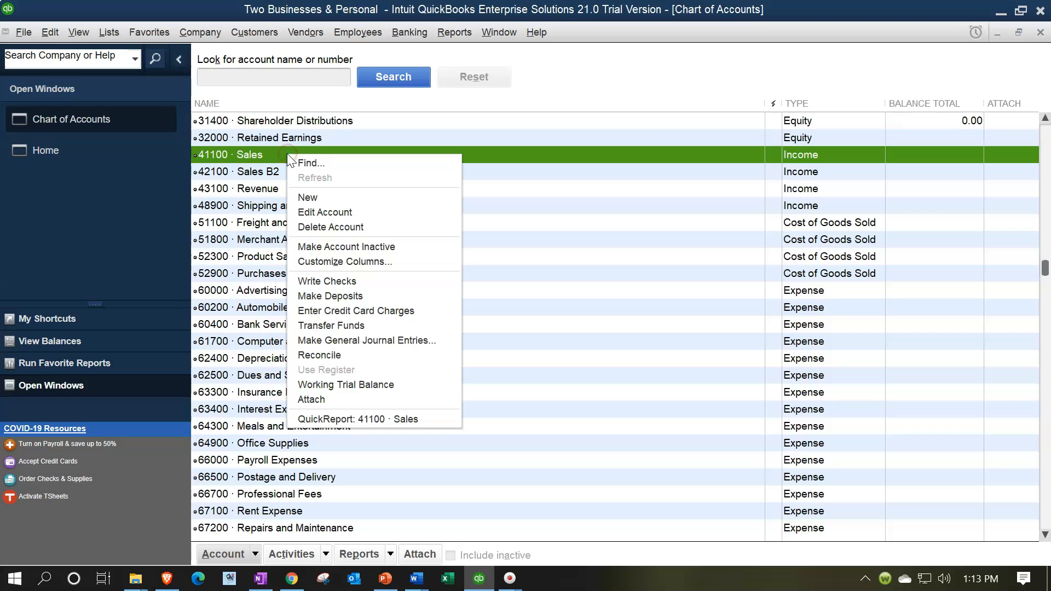
left_click(348, 212)
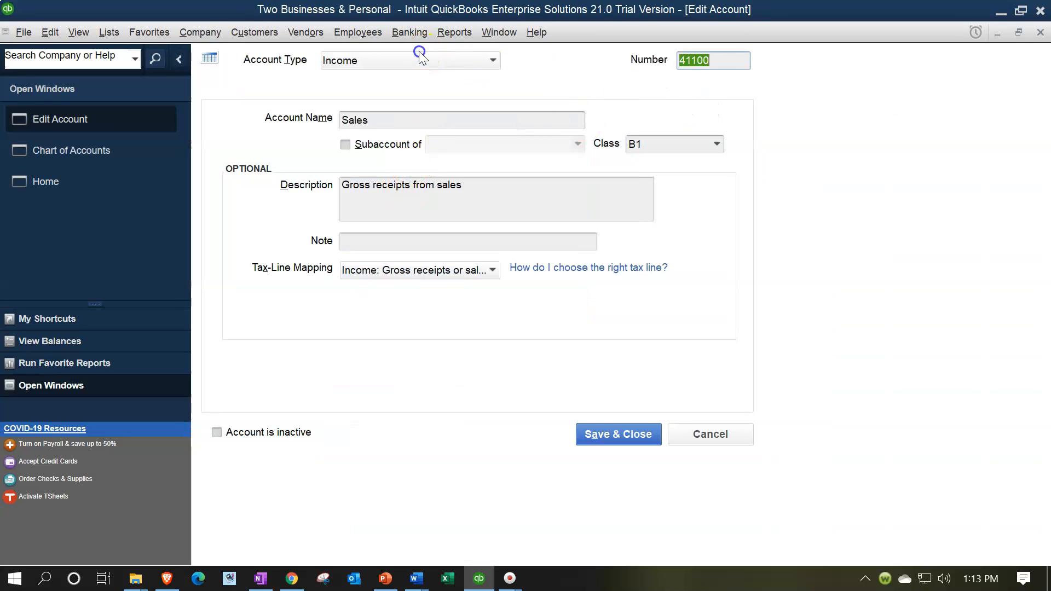
left_click(415, 117)
type("B")
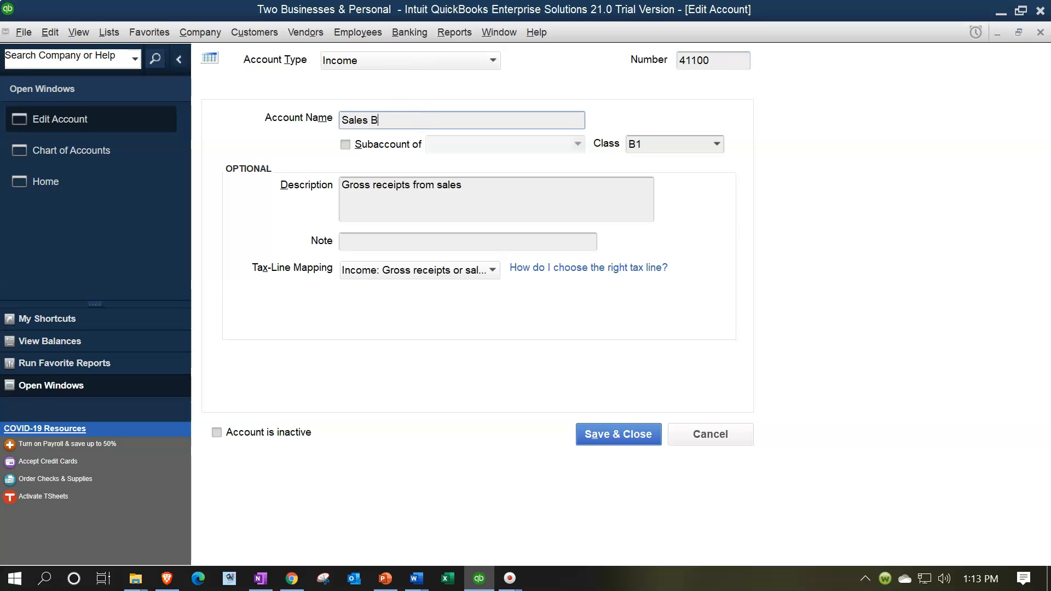
type("1")
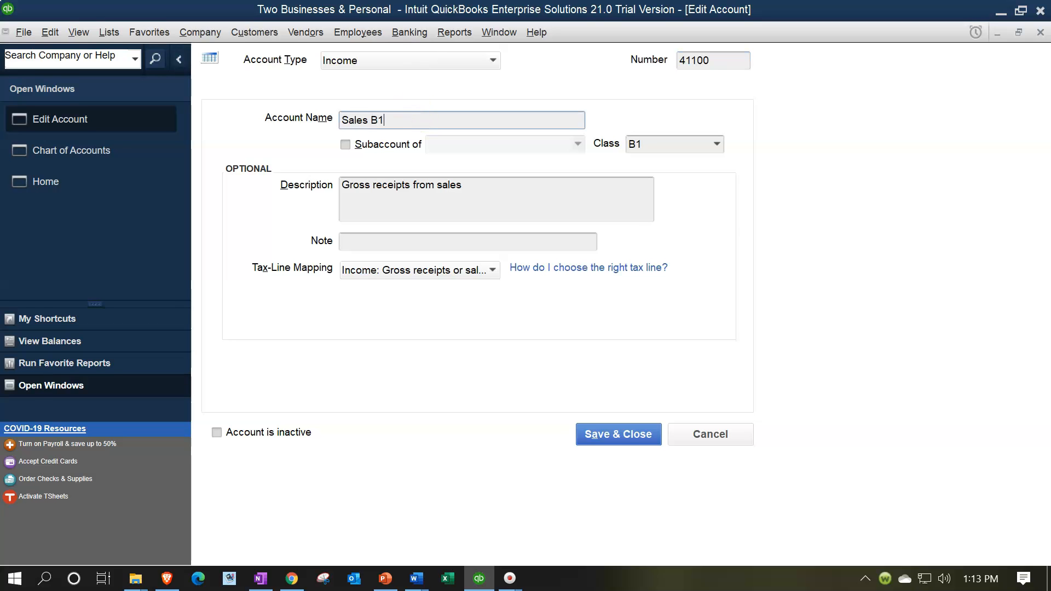
left_click(613, 435)
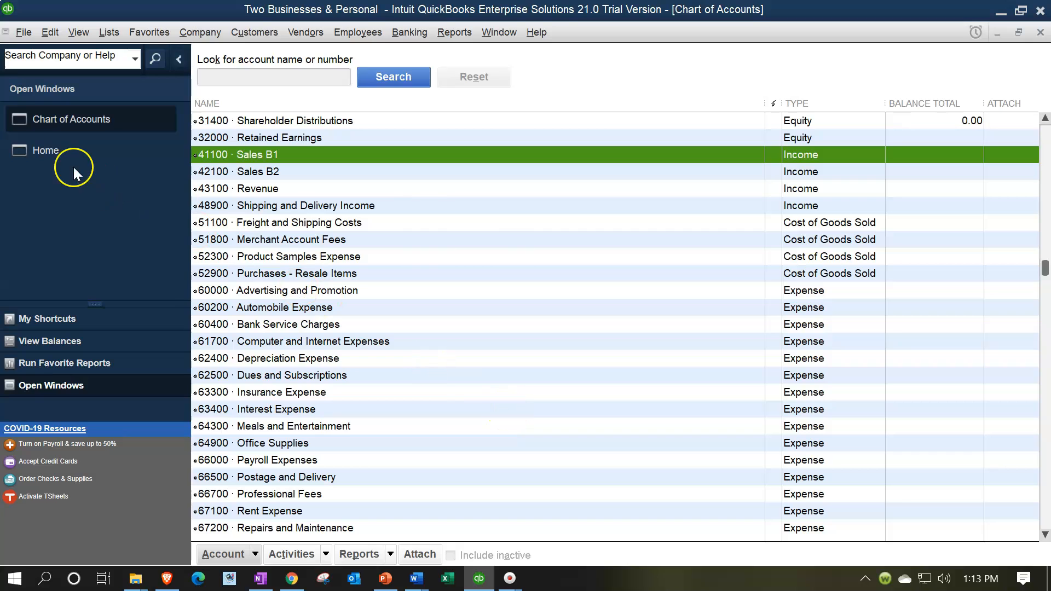
Go to the home page and reopen the Chart of Accounts
left_click(54, 152)
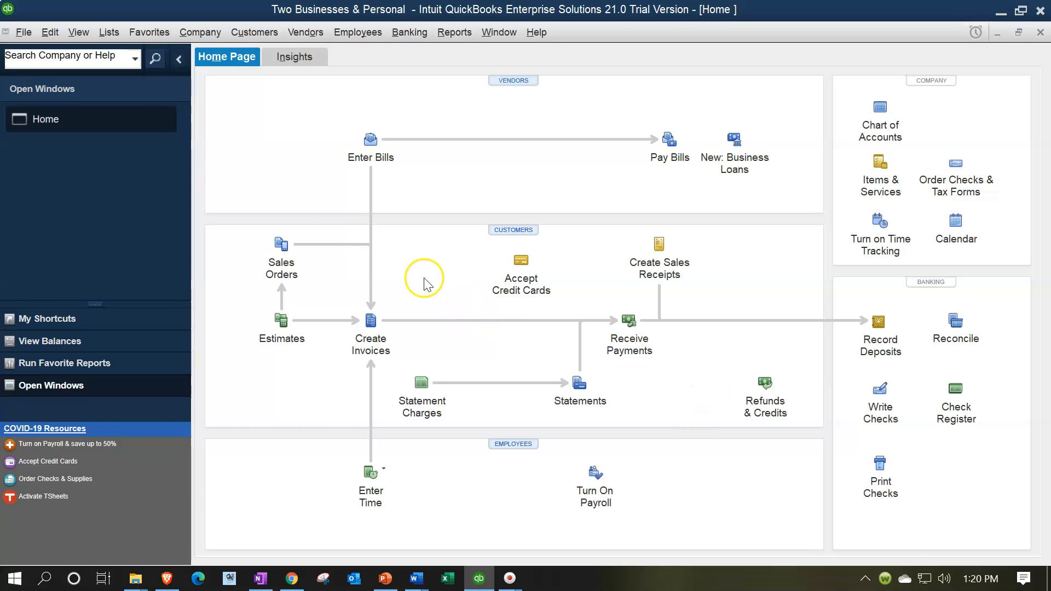
left_click(109, 33)
left_click(116, 52)
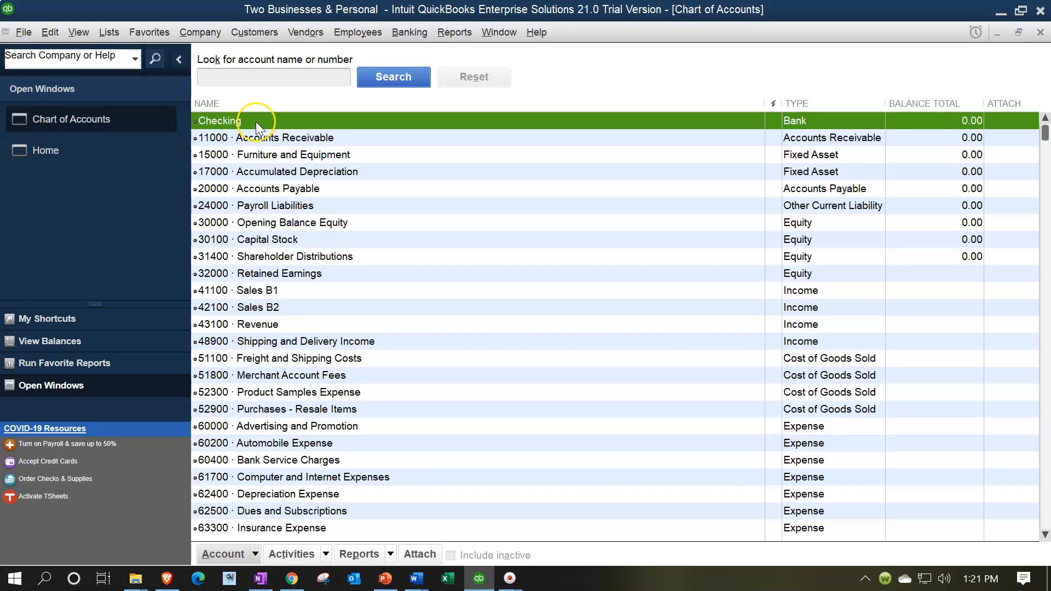
Look at the Checking account's register, then return to the Chart of Accounts
double_click(255, 121)
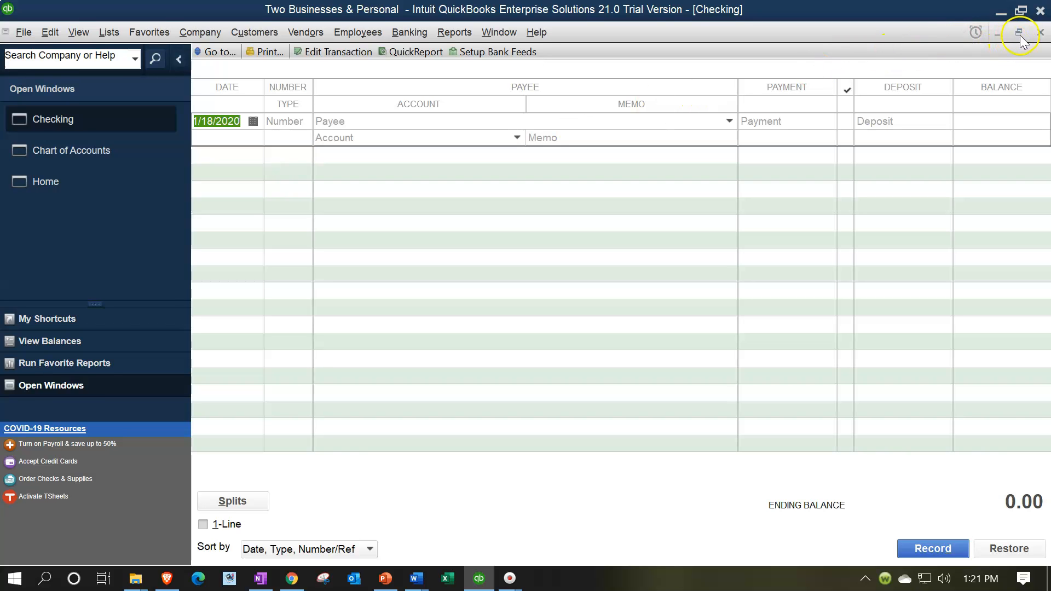
left_click(1040, 32)
left_click(261, 127)
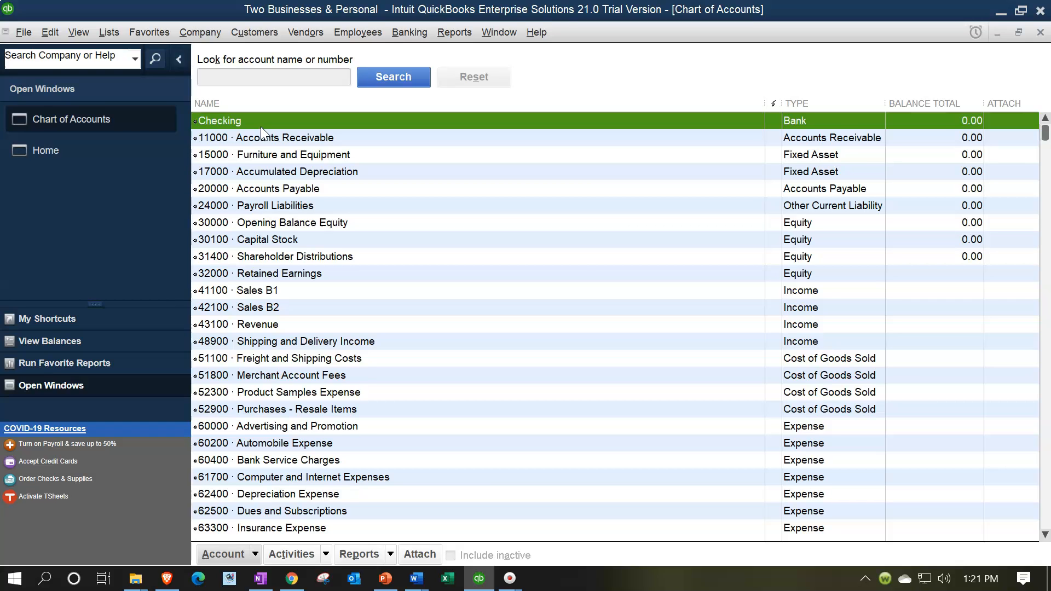
In the Checking account's register, enter a deposit of 10,000.00 dated 01/15/2021 with Dep as its number
double_click(261, 121)
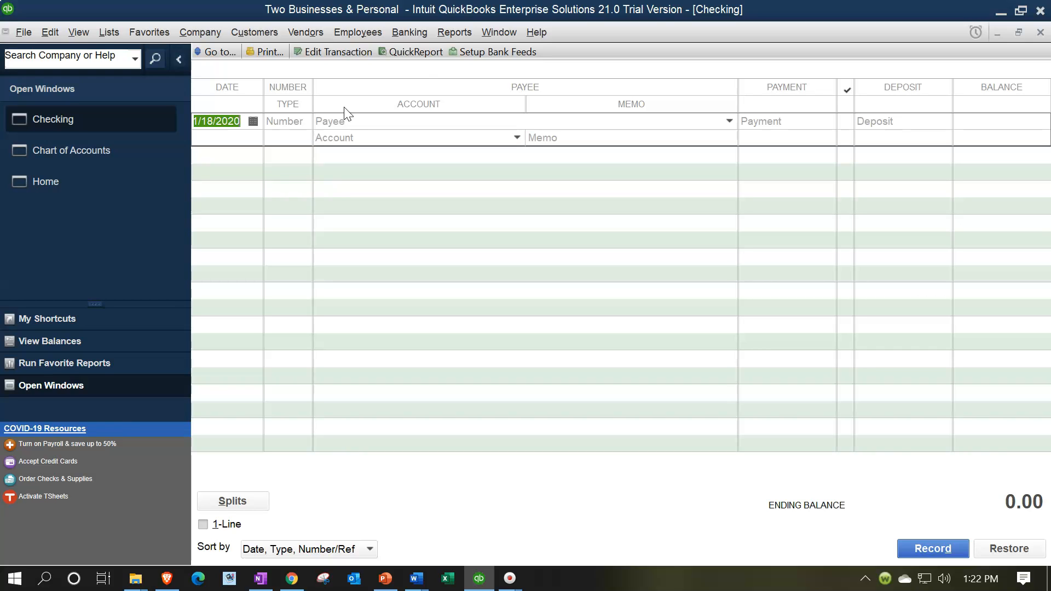
type("011521")
key("Tab")
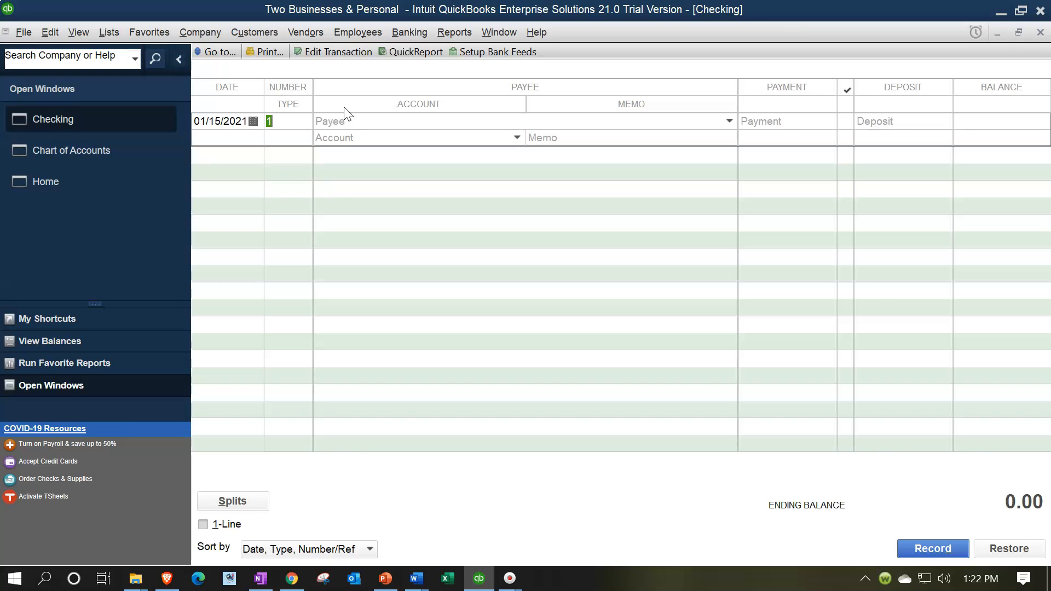
type("Dep")
key("Tab")
key("Tab")
key("Tab")
type("10000")
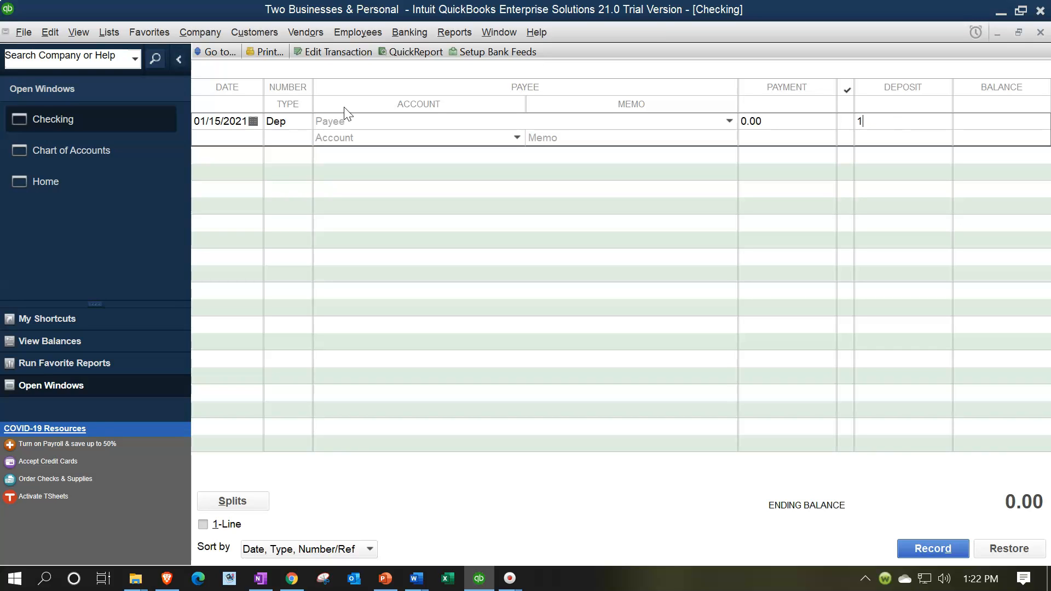
key("Tab")
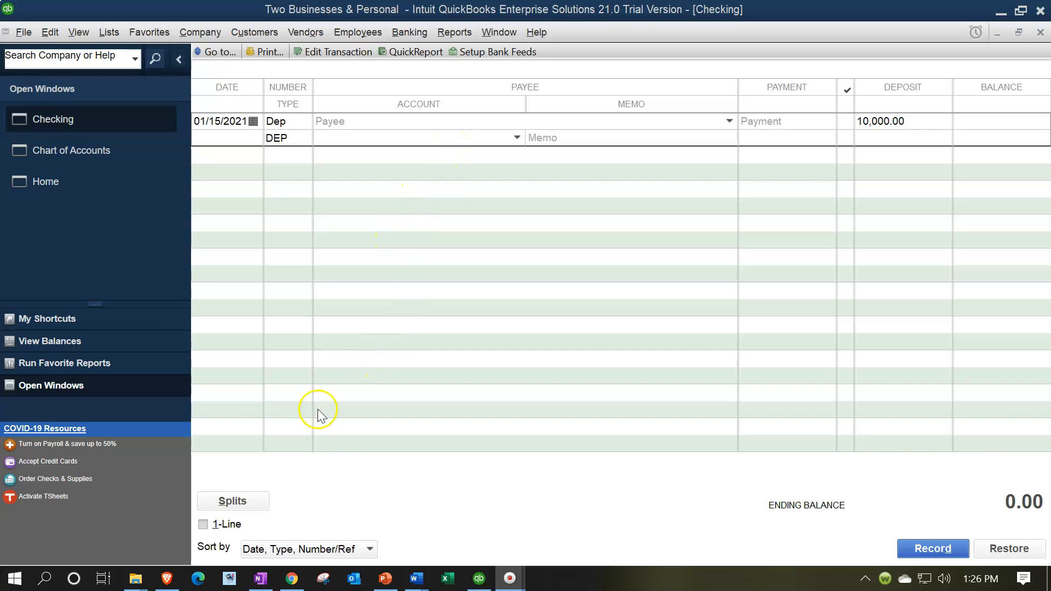
Allocate the 10,000.00 deposit to 41100 Sales B1 through its splits and record the future-dated transaction
left_click(251, 501)
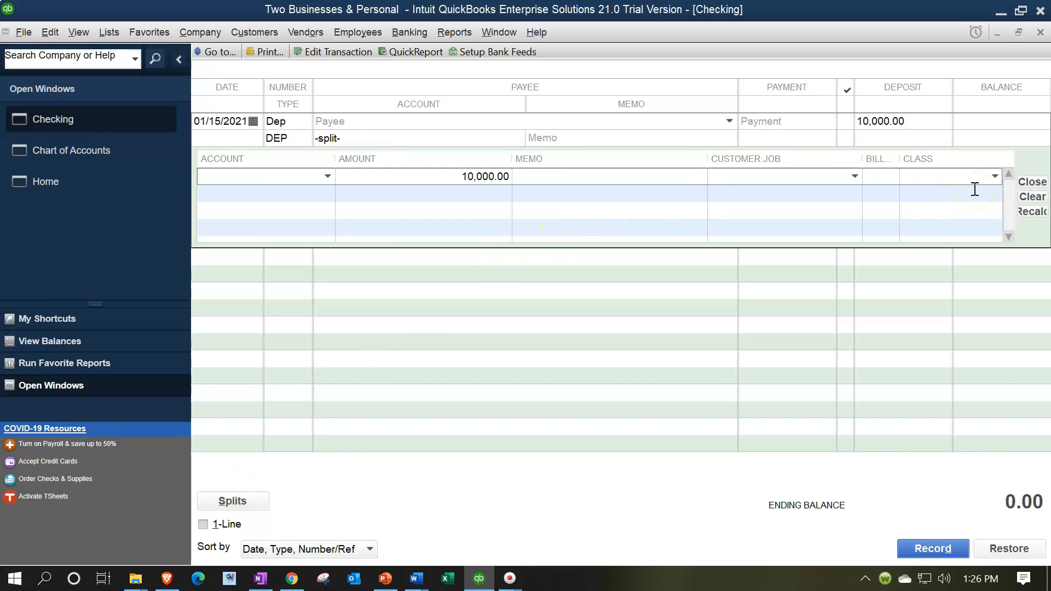
left_click(324, 176)
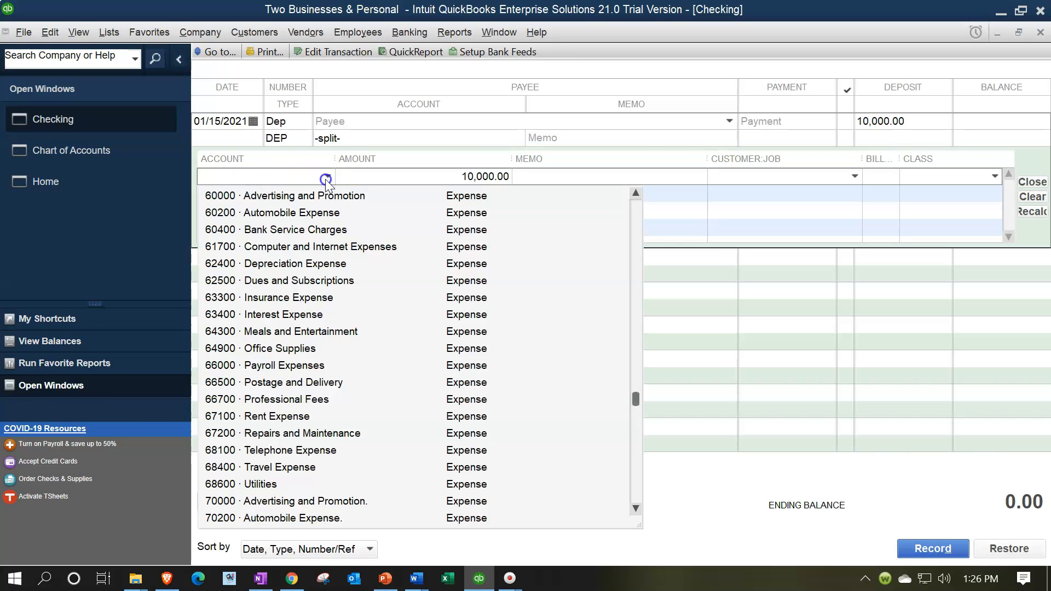
scroll(336, 219, "up", 5)
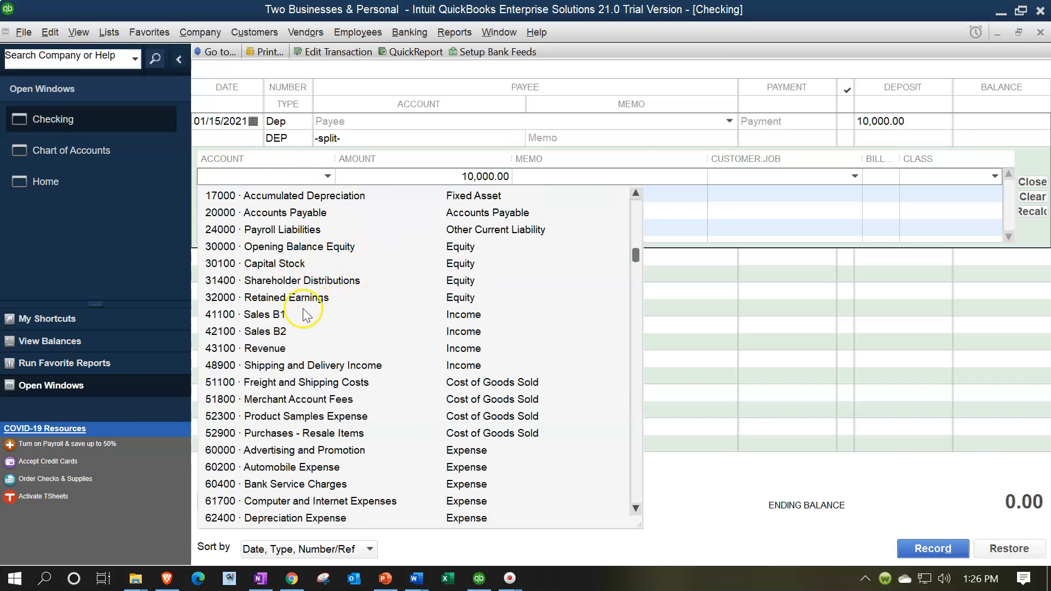
left_click(281, 314)
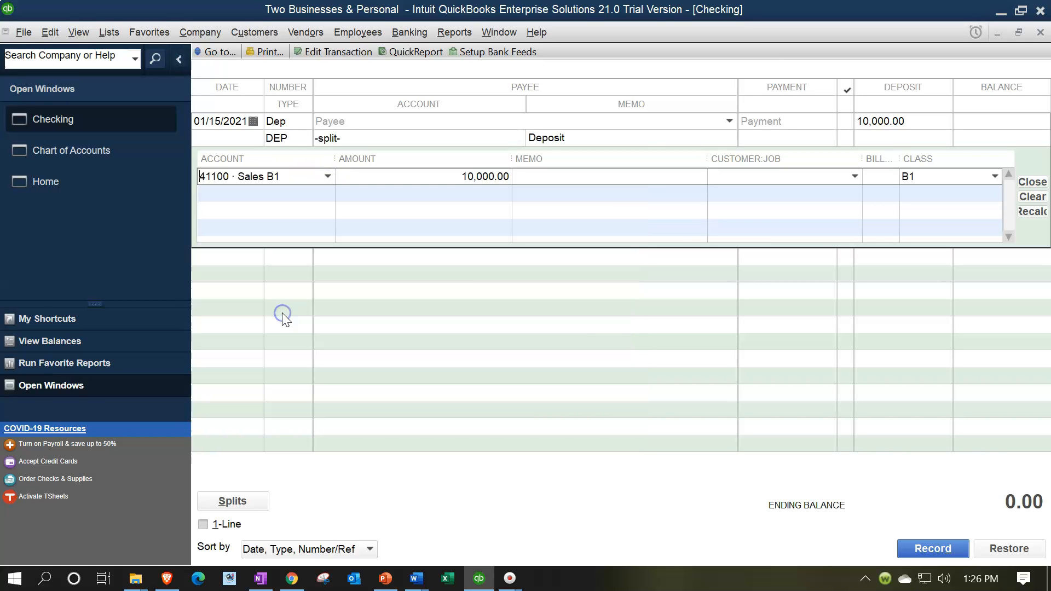
left_click(925, 195)
left_click(932, 354)
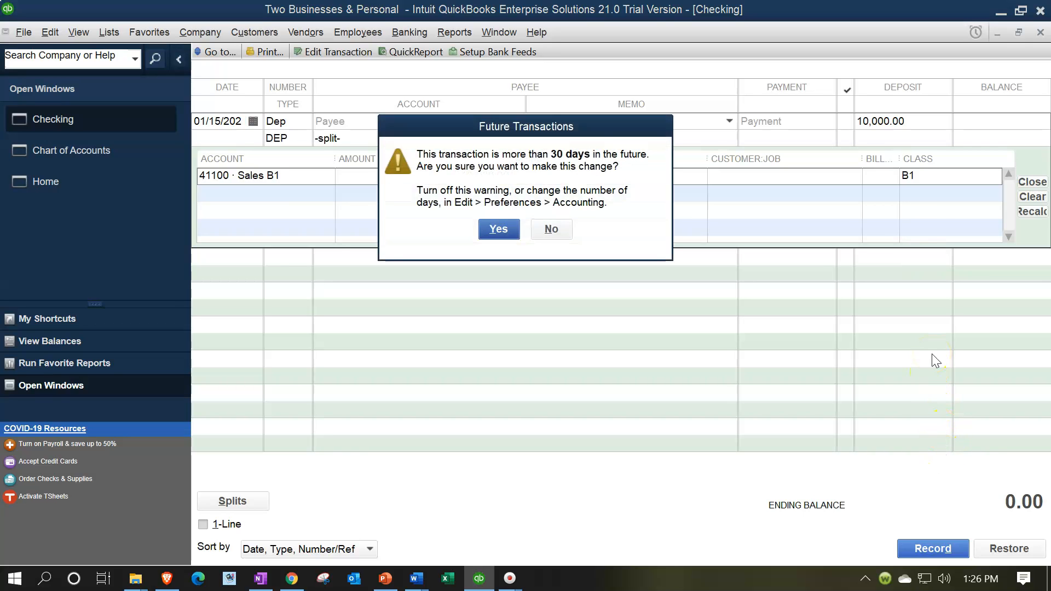
key("Return")
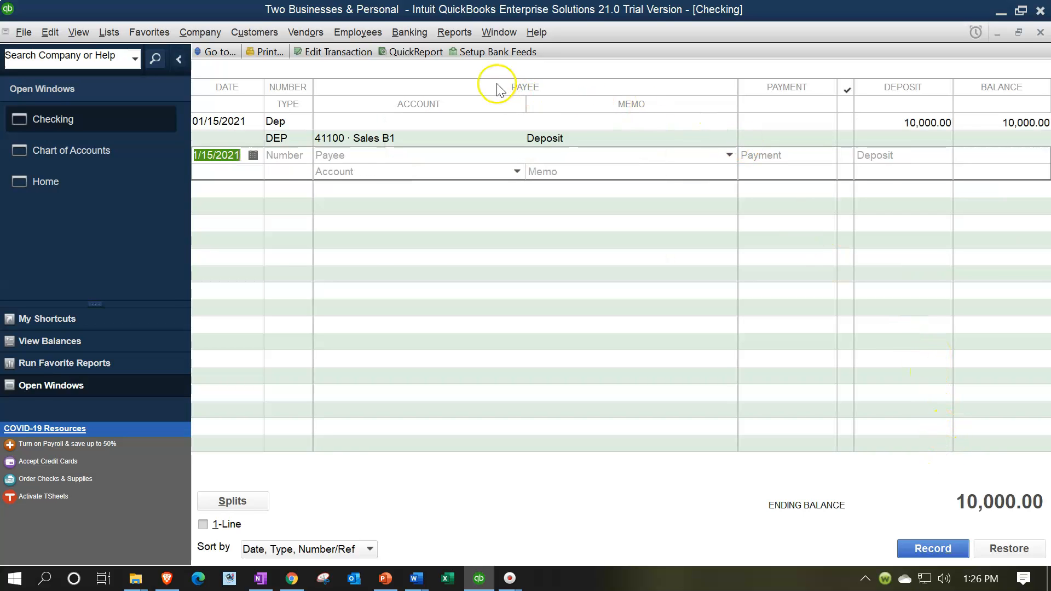
Run the Profit & Loss by Class report for 01/01/2021 through 12/31/2021
left_click(455, 32)
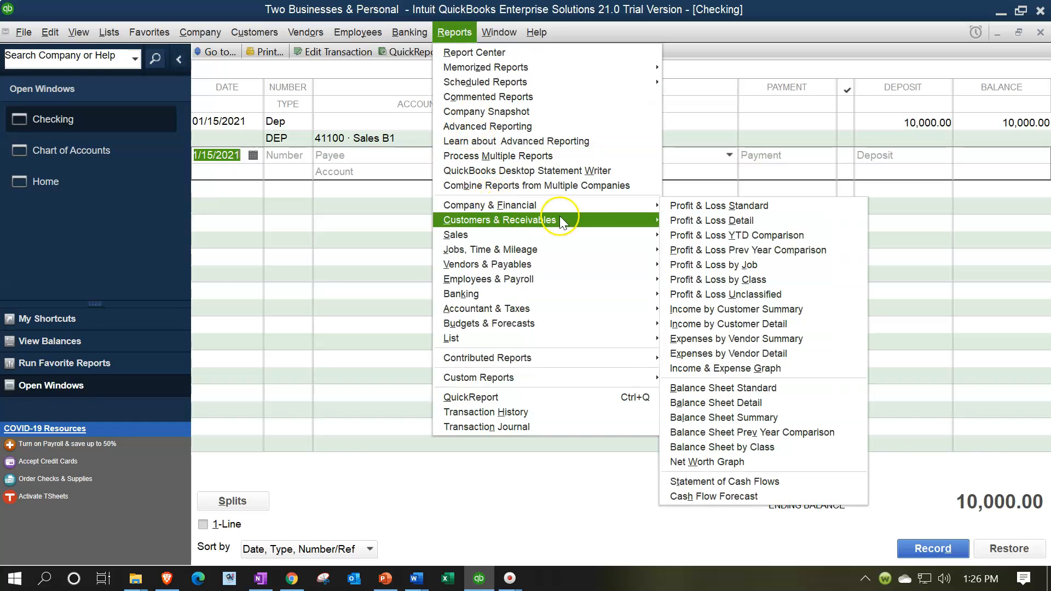
mouse_move(656, 203)
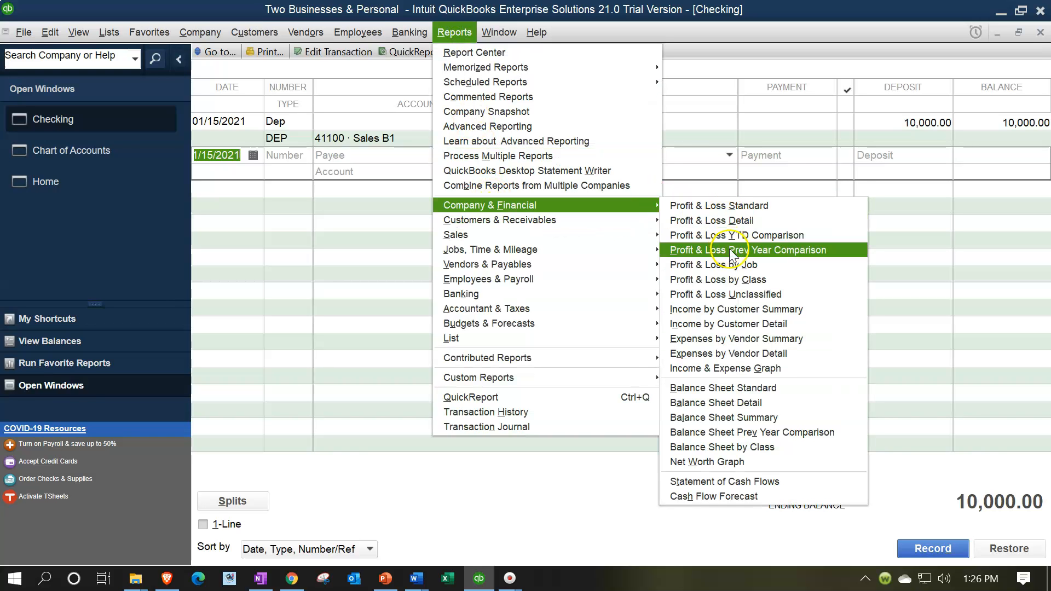
left_click(732, 277)
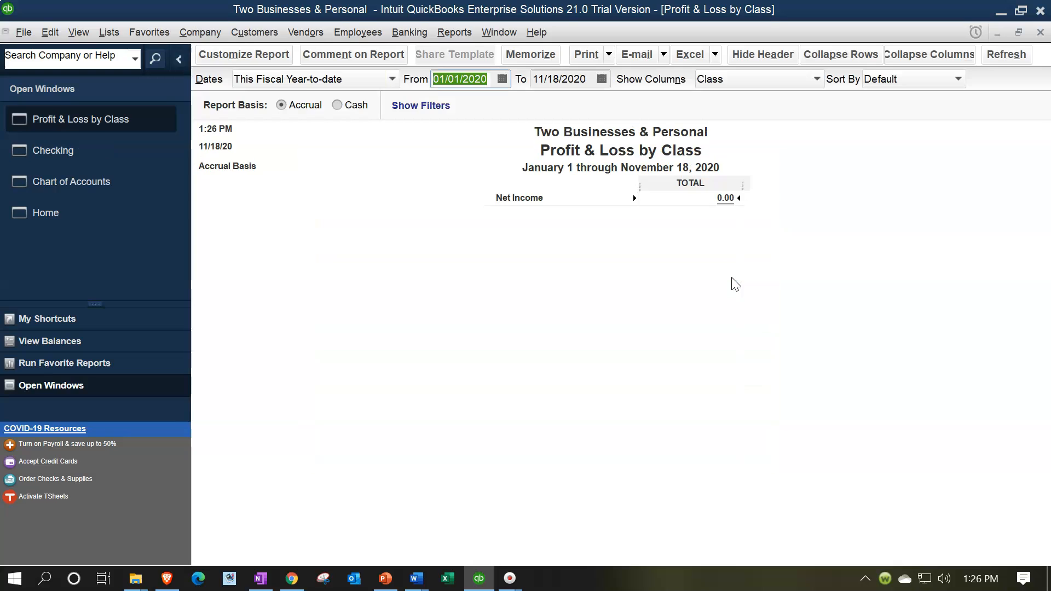
type("01012021")
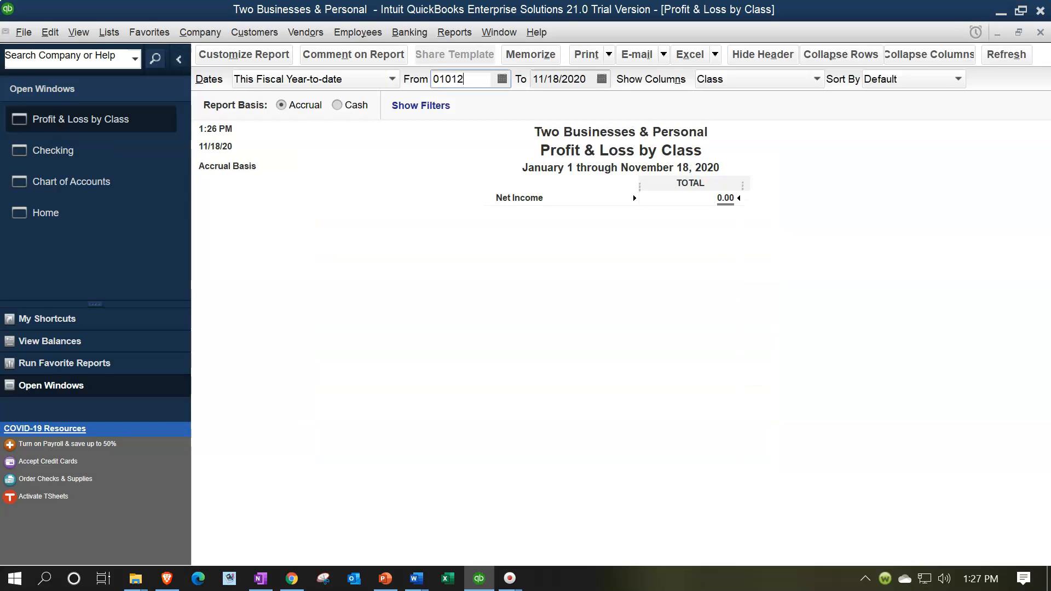
key("Tab")
type("12/31/2021")
key("Tab")
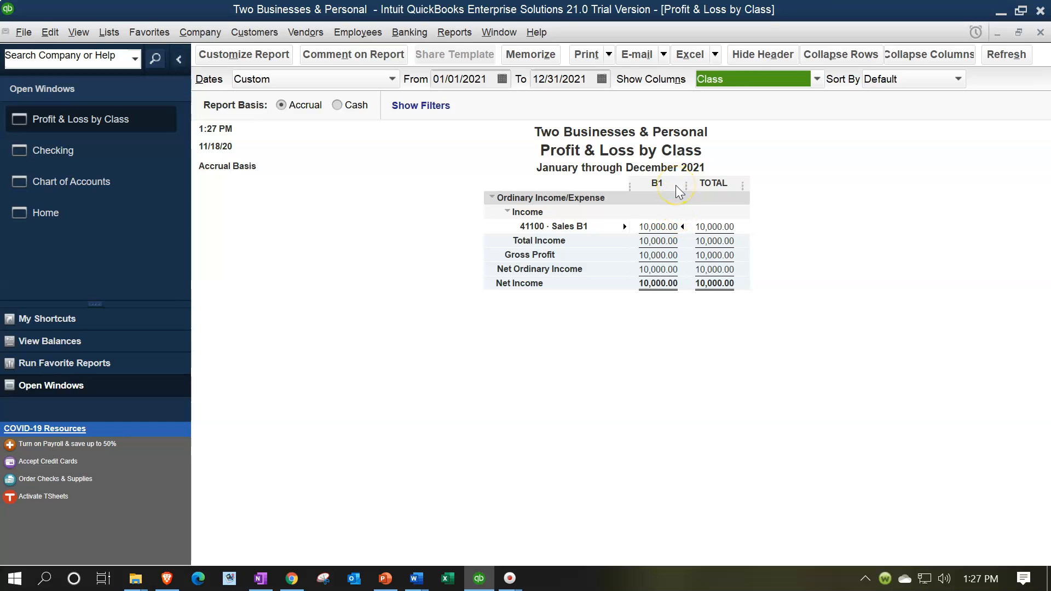
In the Checking account's register, enter a deposit of 15,000.00 dated 01/17/2021 with Dep as its number
left_click(125, 158)
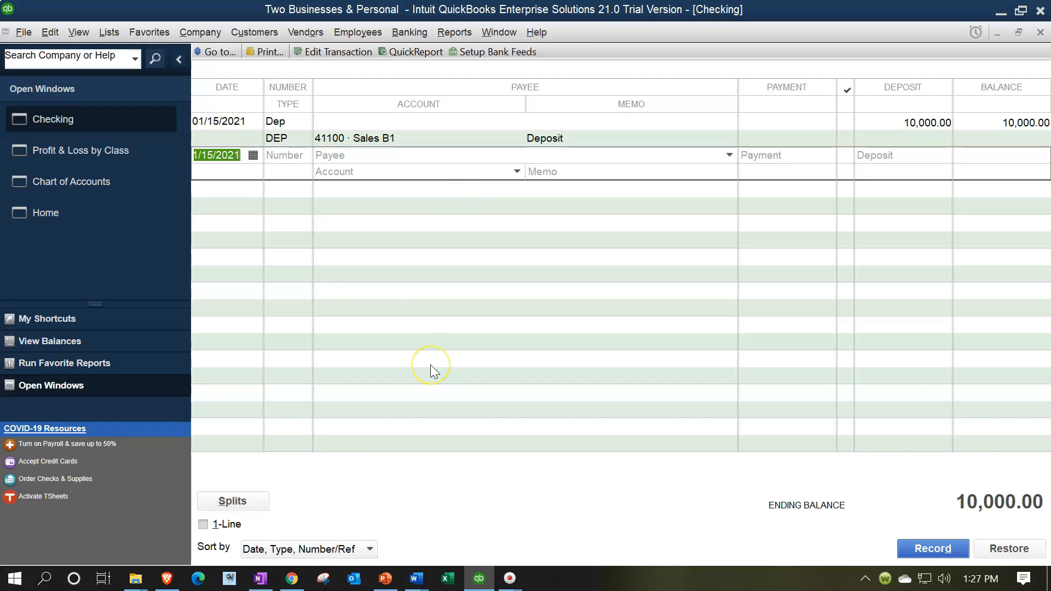
type("01/17")
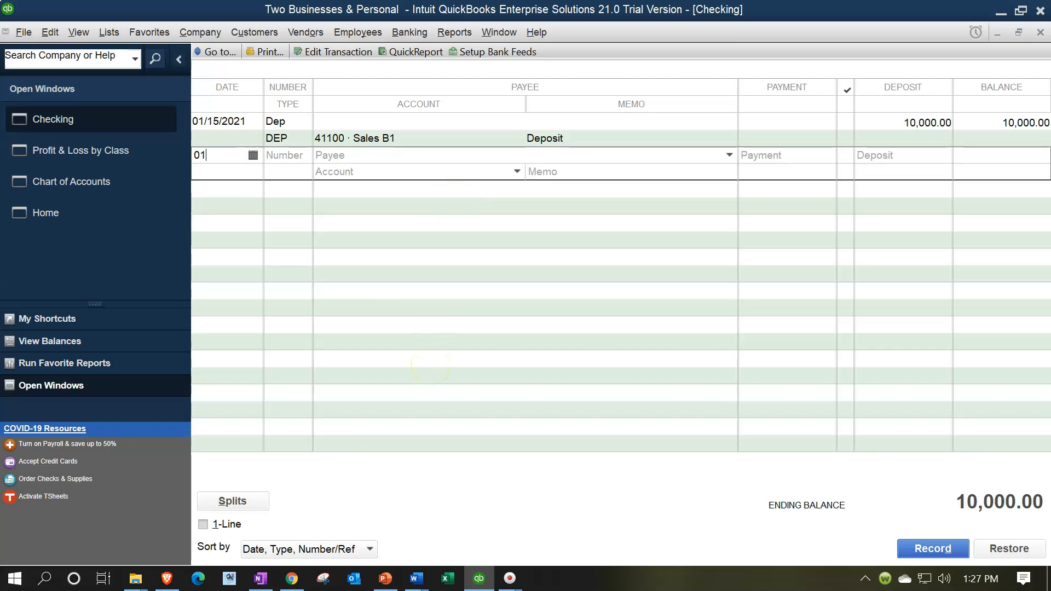
key("Tab")
type("Dep")
key("Tab")
key("Tab")
key("Tab")
type("15000")
key("Tab")
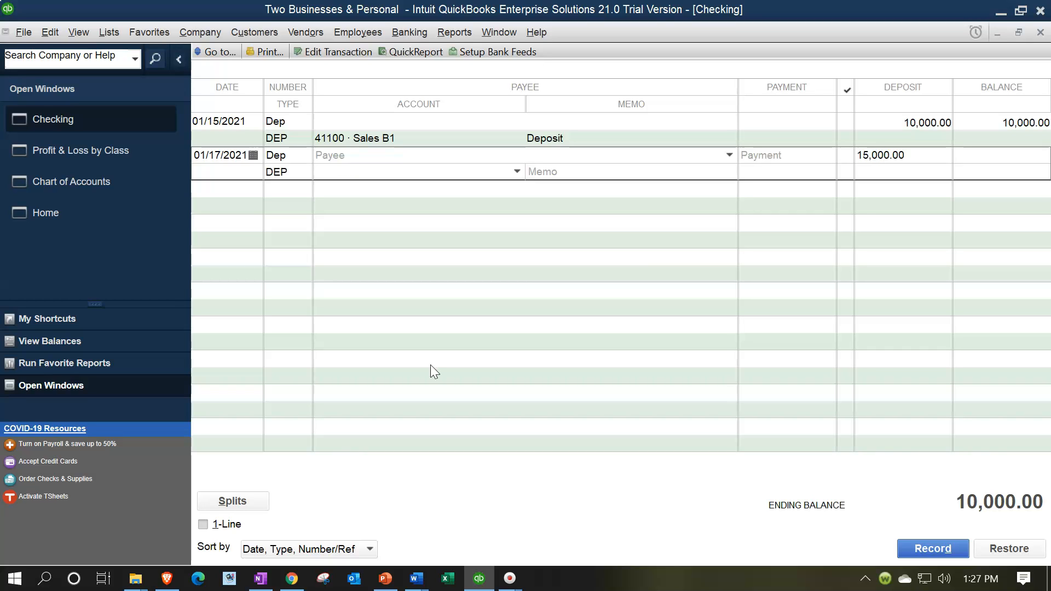
Assign the 15,000.00 deposit to account 41100 Sales B1, leave its split class blank and record the transaction
type("411")
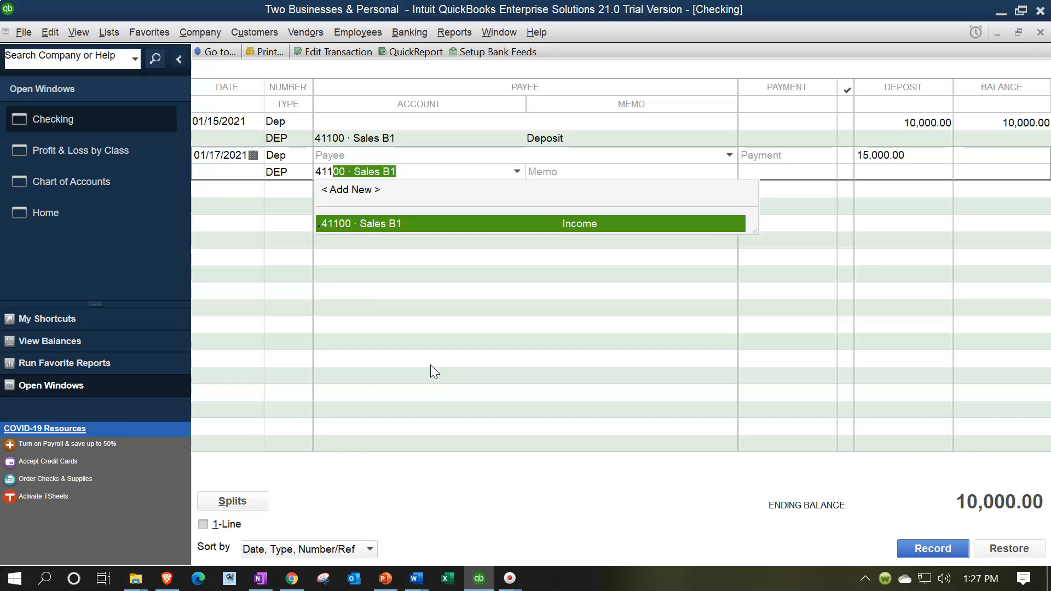
type("0")
key("Tab")
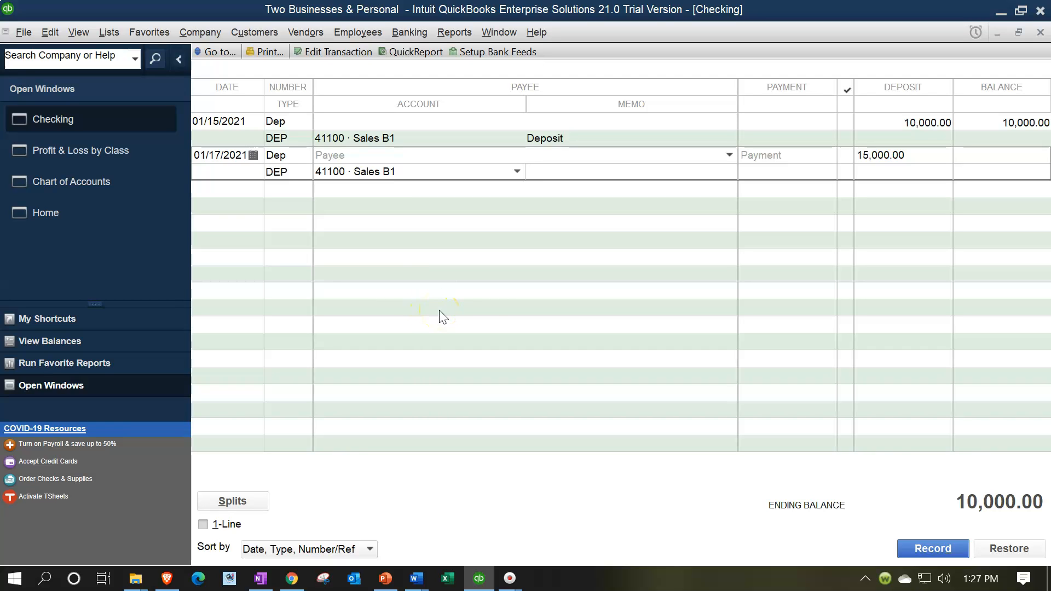
left_click(252, 504)
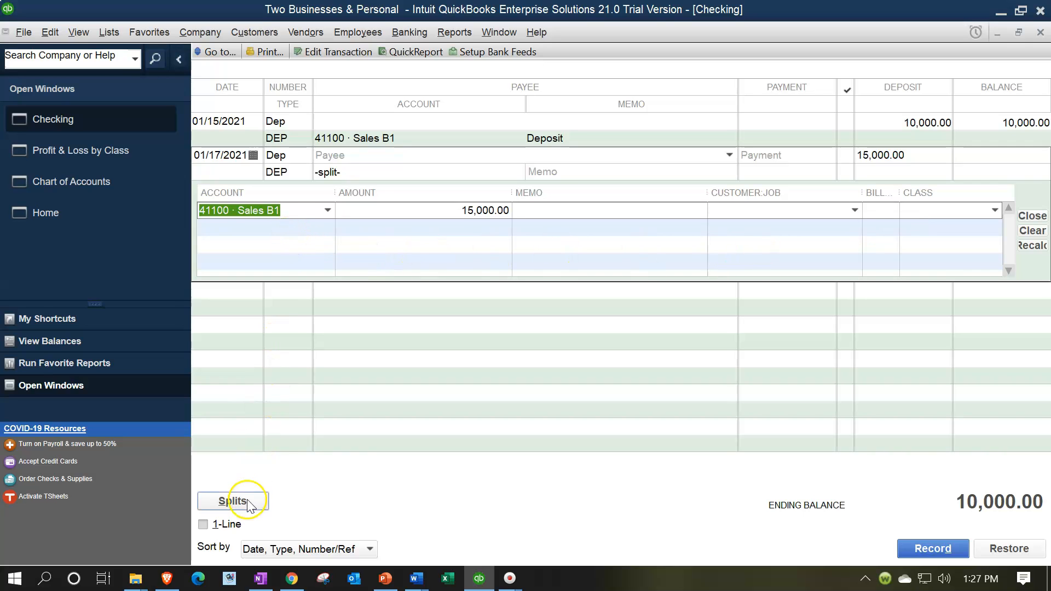
left_click(233, 501)
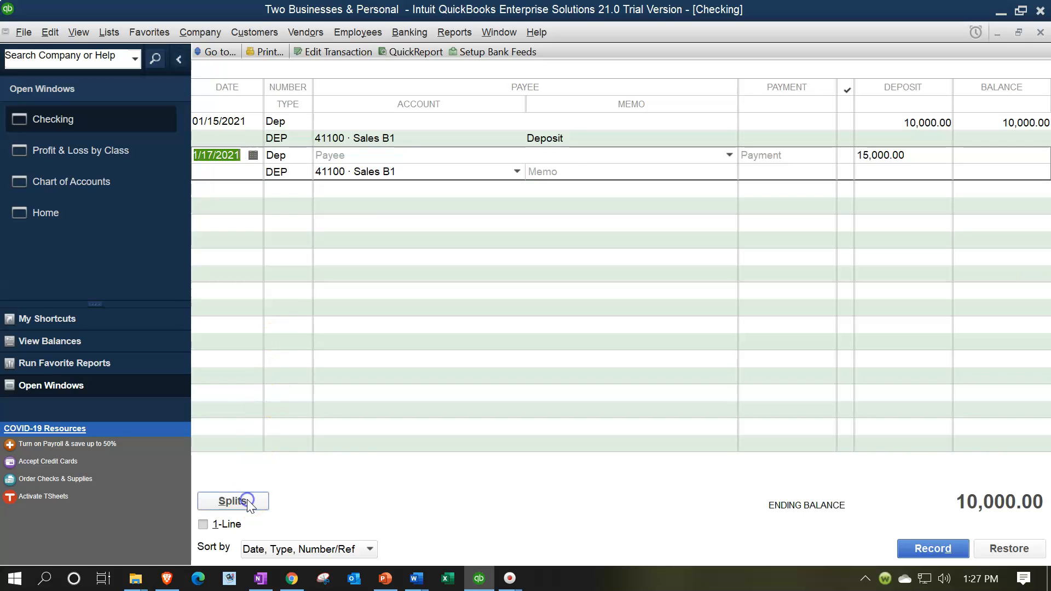
left_click(898, 545)
left_click(499, 227)
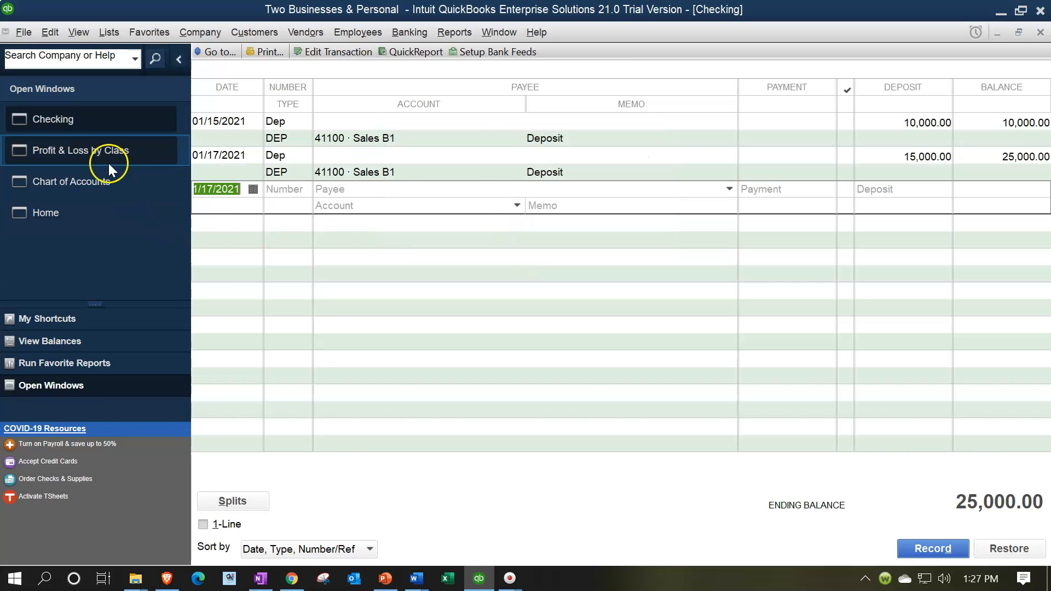
In the Profit & Loss by Class report, drill down into the Unclassified amount of 41100 Sales B1 and open its 01/17/2021 deposit
left_click(96, 152)
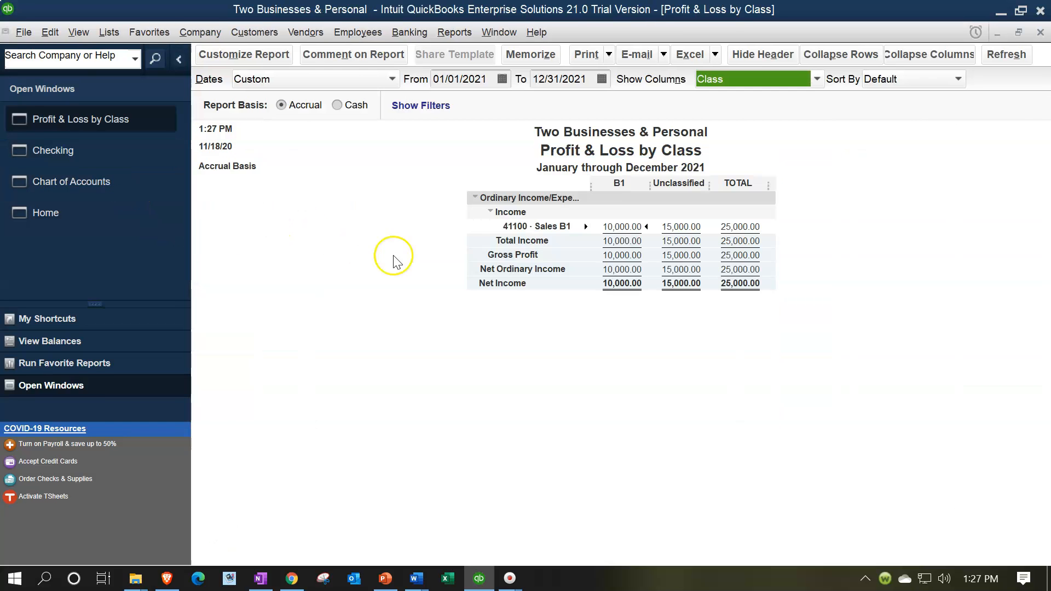
left_click(684, 369)
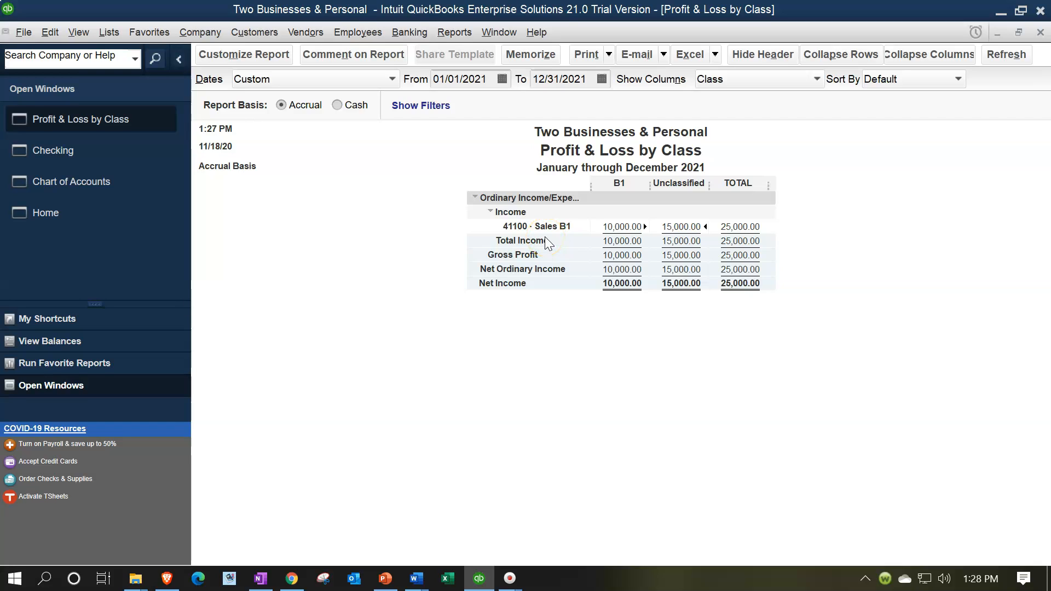
left_click(511, 236)
left_click(675, 227)
double_click(675, 227)
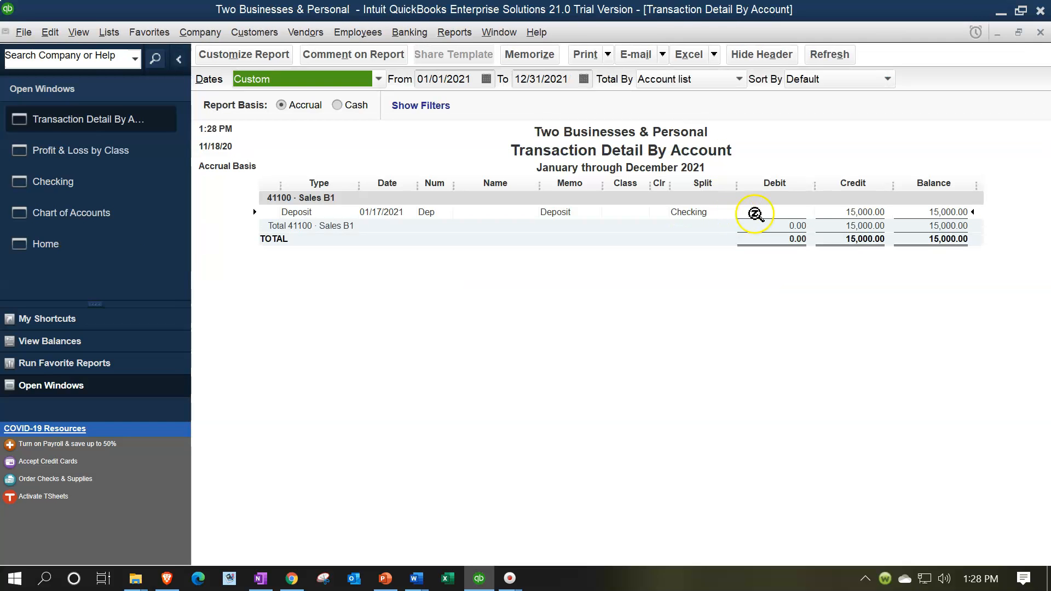
double_click(862, 212)
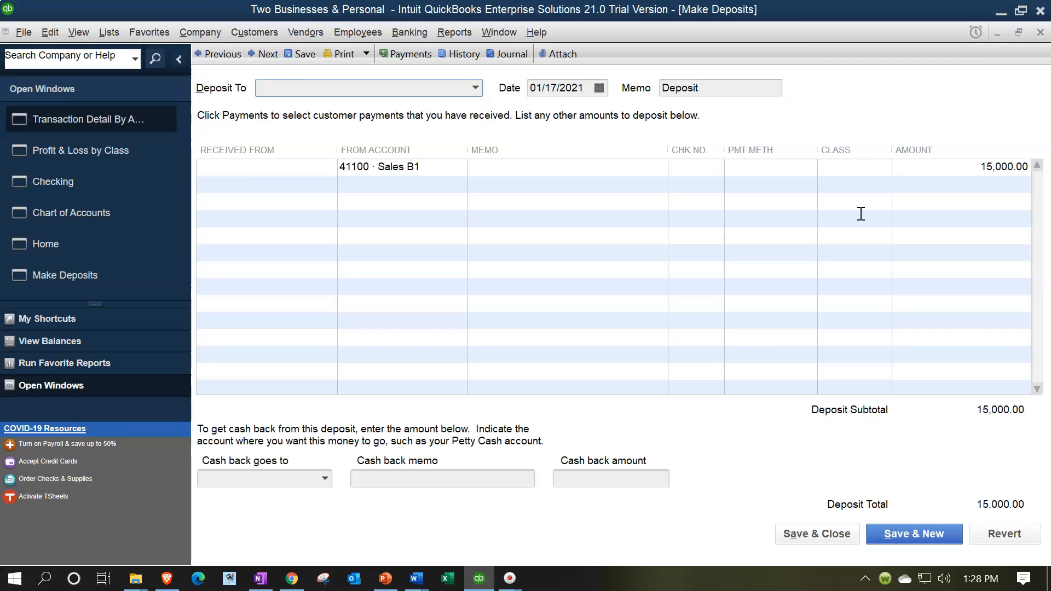
Assign class B1 to the deposit's 41100 Sales B1 line, save the change and close the transaction detail report
left_click(849, 166)
left_click(884, 168)
left_click(838, 218)
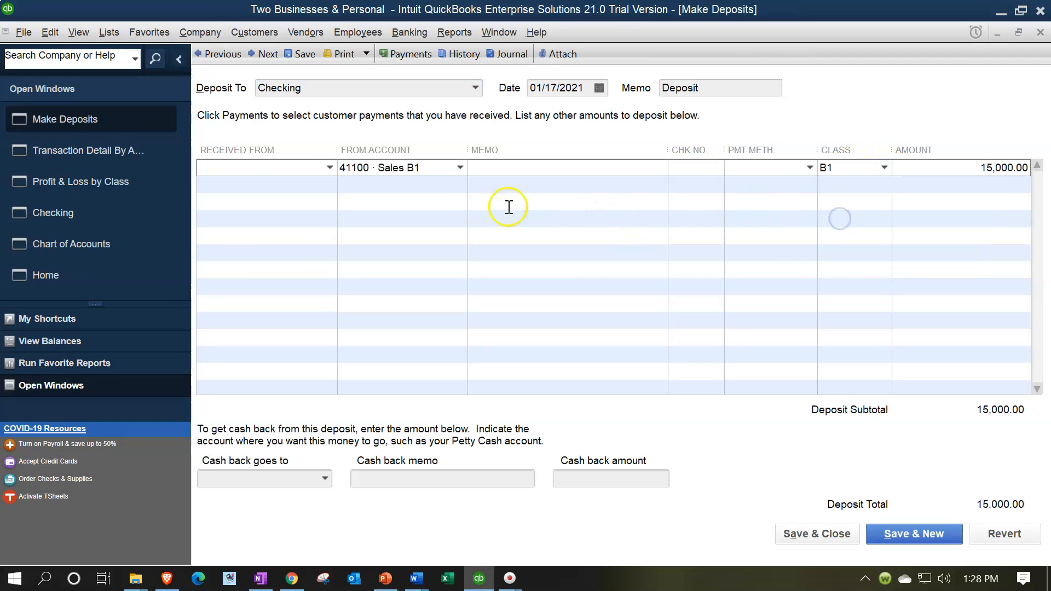
left_click(790, 531)
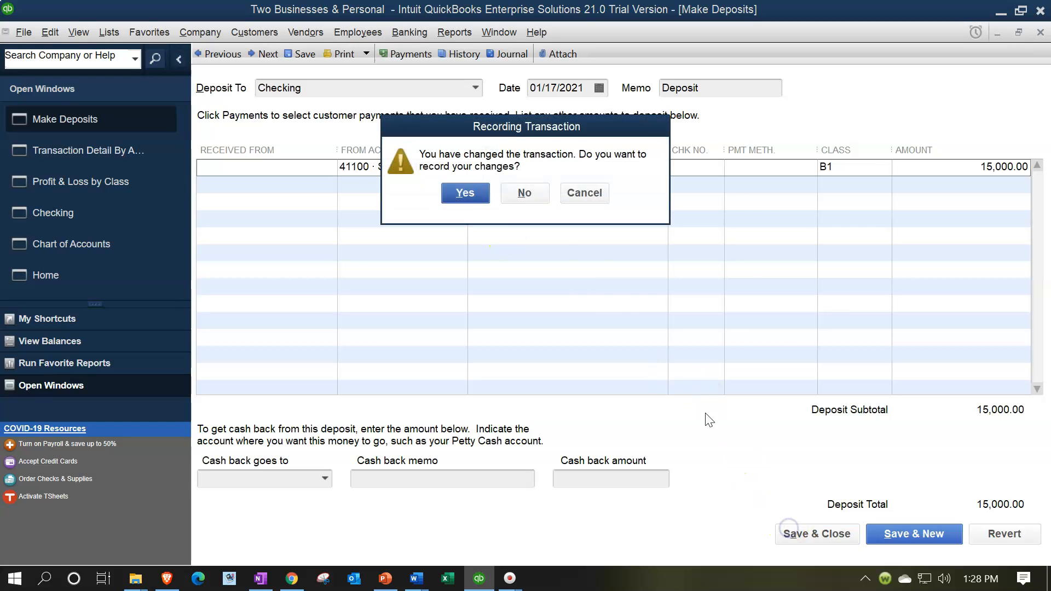
left_click(466, 194)
left_click(500, 229)
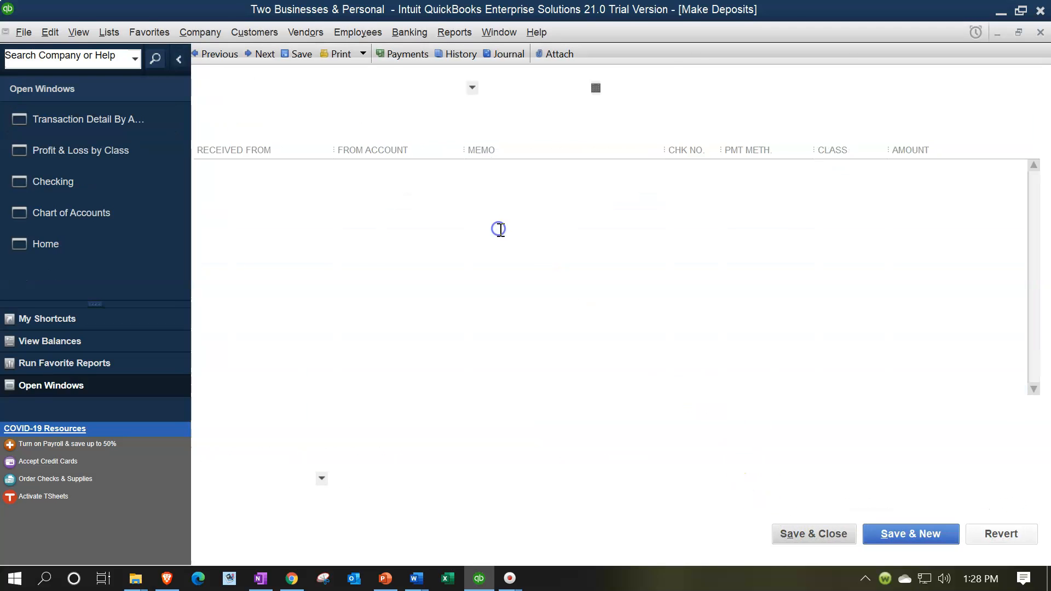
left_click(1040, 32)
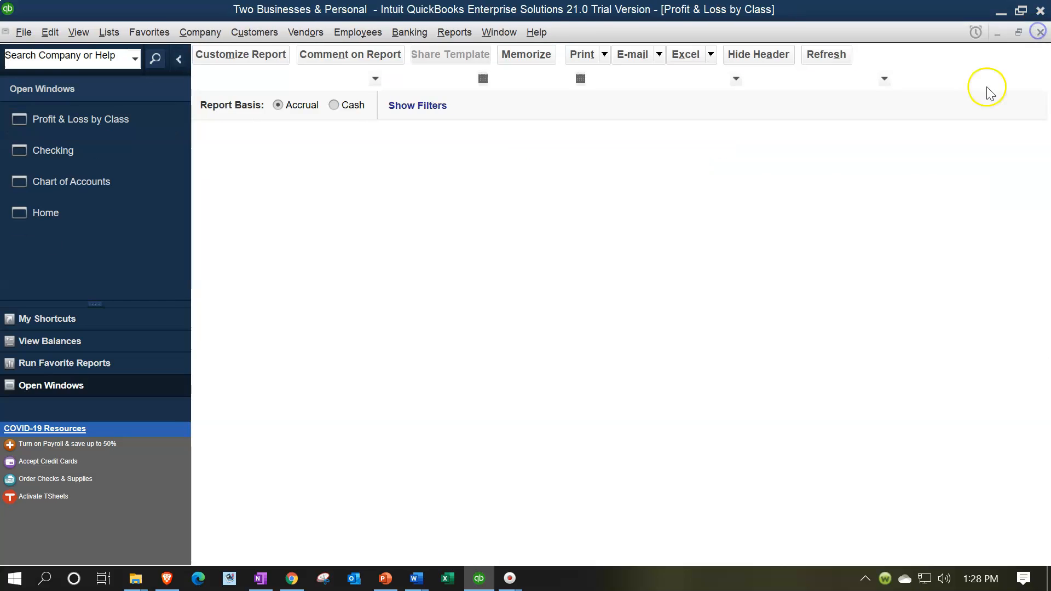
In the Checking account's register, start a transaction dated 01/19/2021 with Dep as its number
left_click(88, 154)
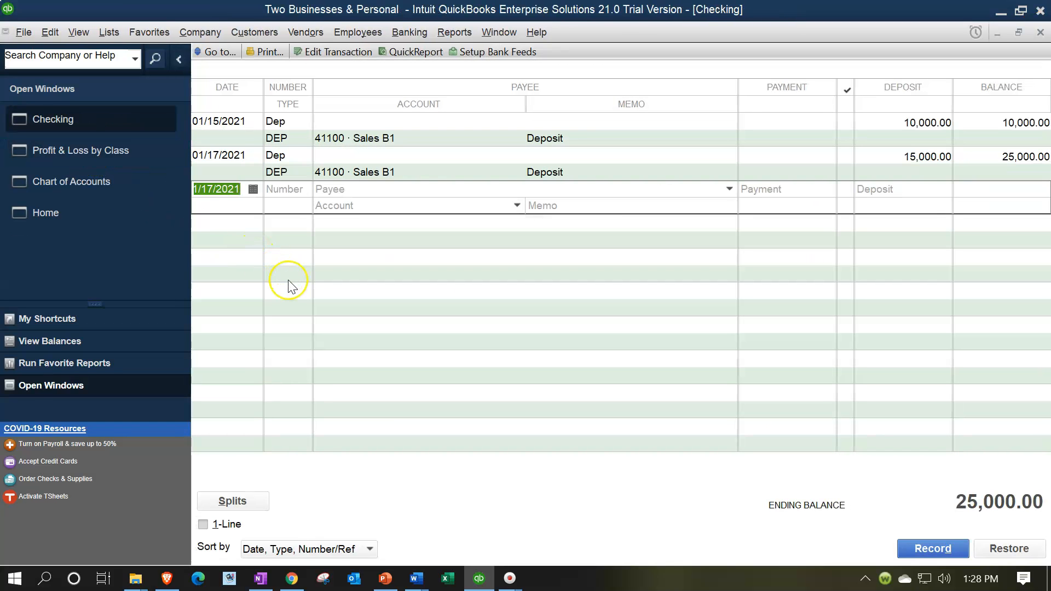
key("Tab")
type("Dep")
key("Tab")
key("Tab")
key("Tab")
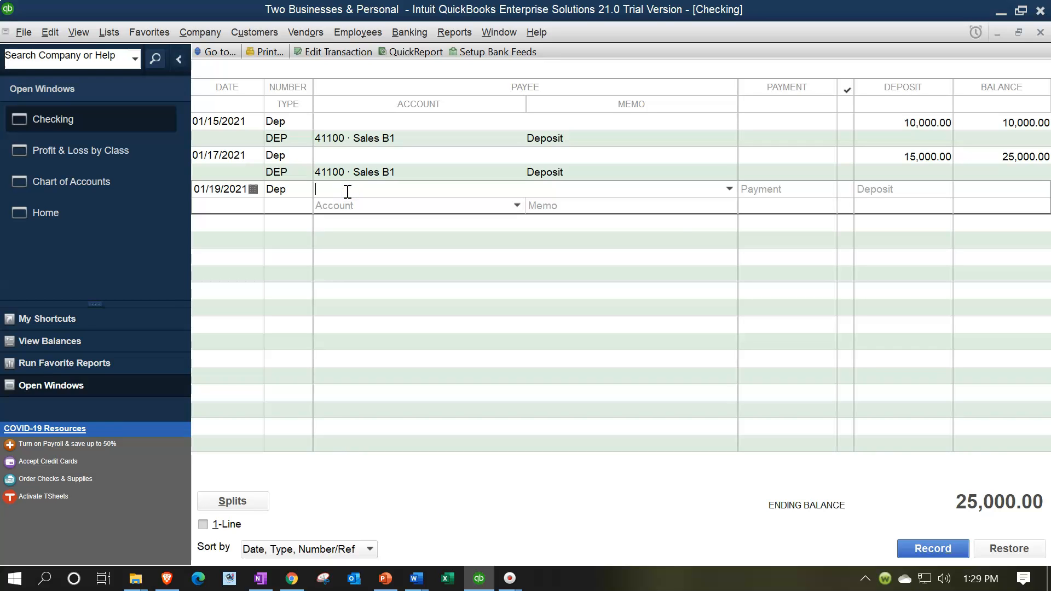
Set the payee of the 01/19/2021 deposit to Customer 2 and add that name as a new customer
type("Custo")
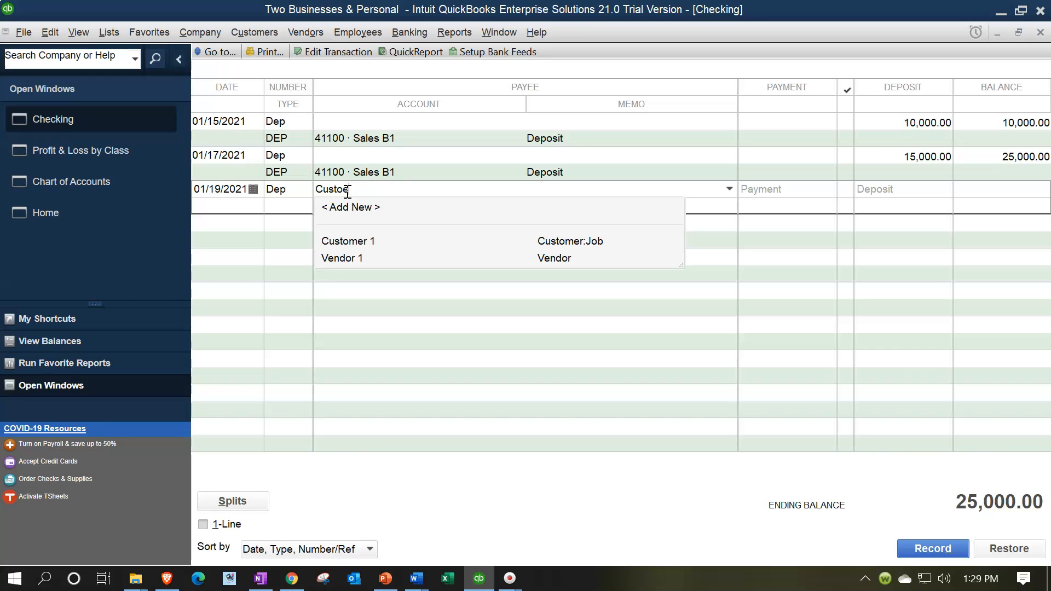
type("omer")
key("BackSpace")
key("BackSpace")
key("BackSpace")
key("BackSpace")
key("BackSpace")
type("omer ")
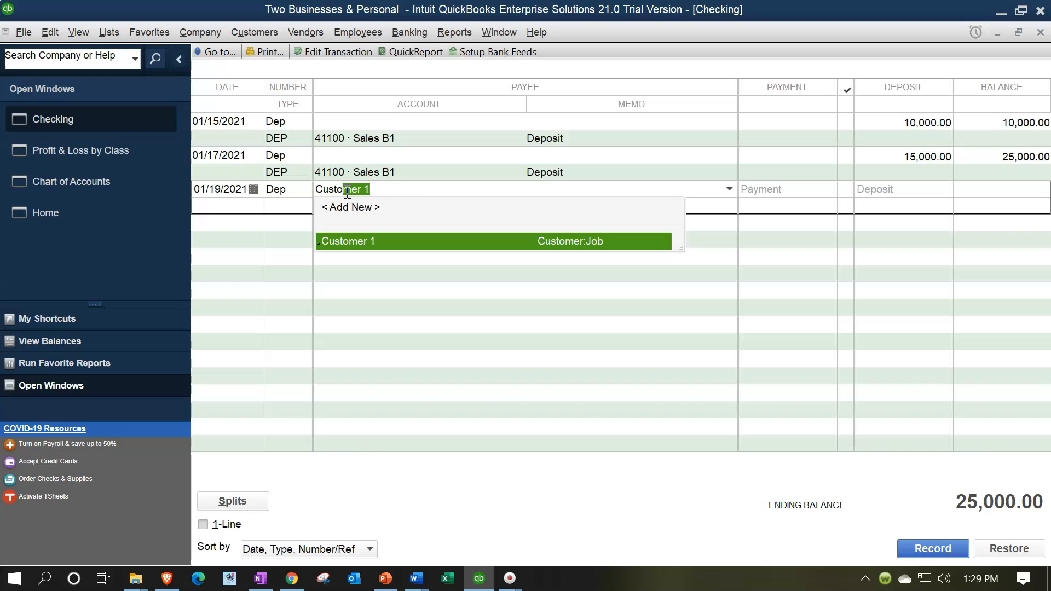
type("2")
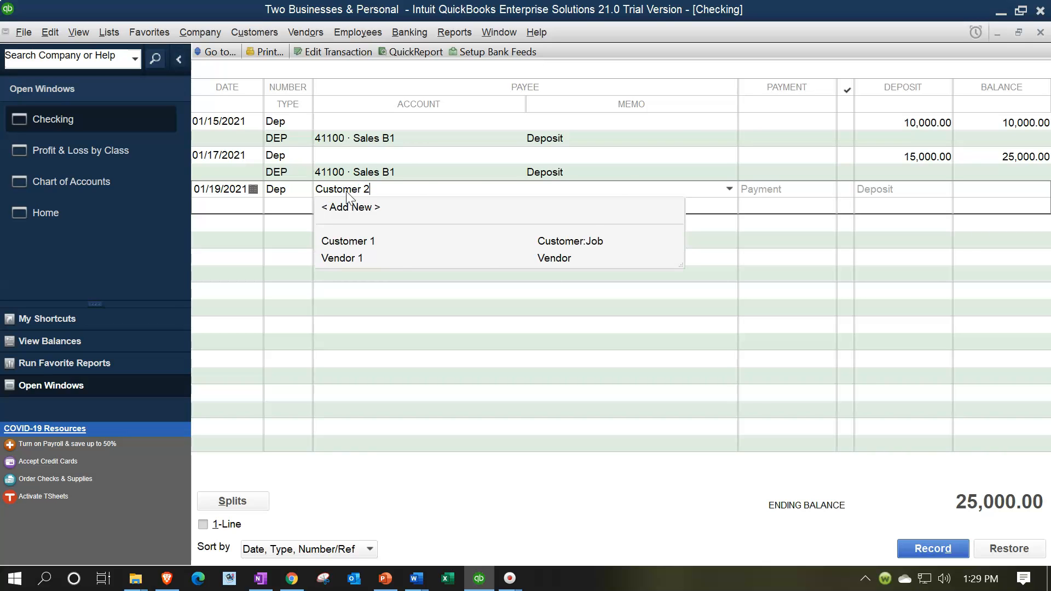
key("Tab")
key("Return")
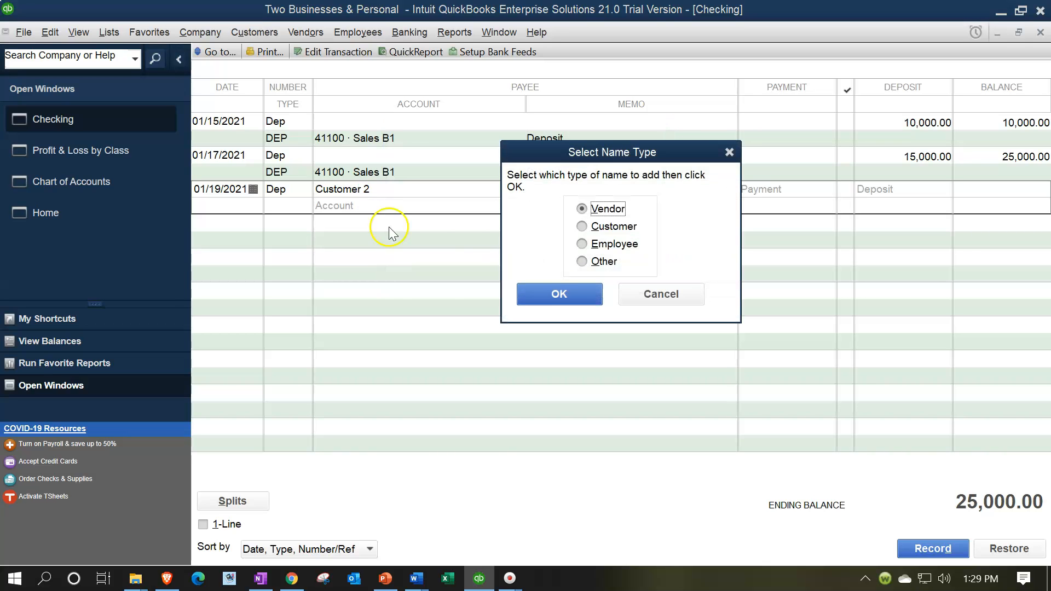
left_click(583, 226)
left_click(570, 286)
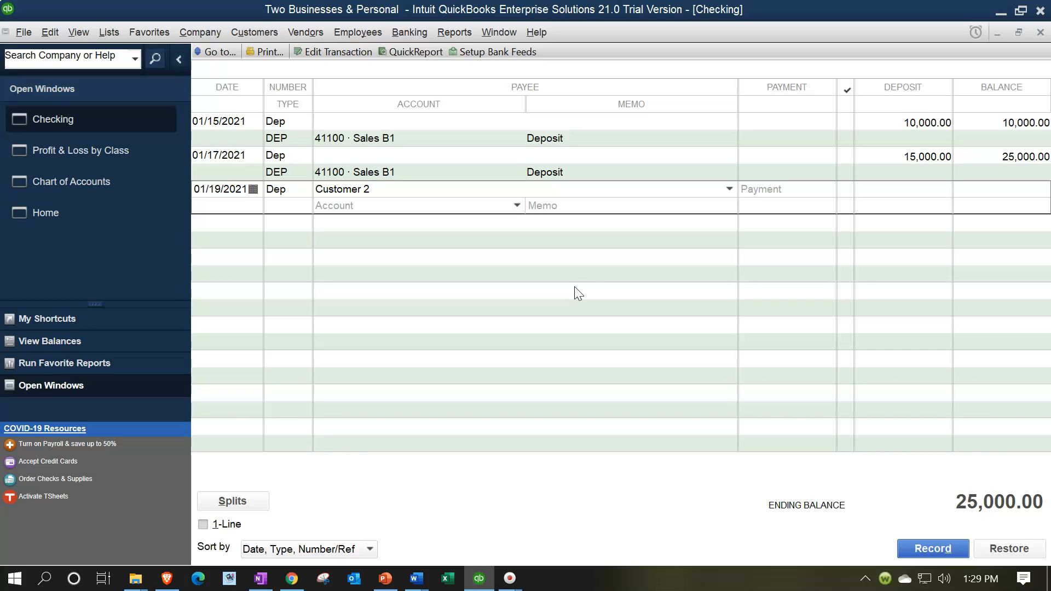
Set the Customer 2 deposit amount to 25,000.00 and its account to 42100 Sales B2
type("25000")
key("Tab")
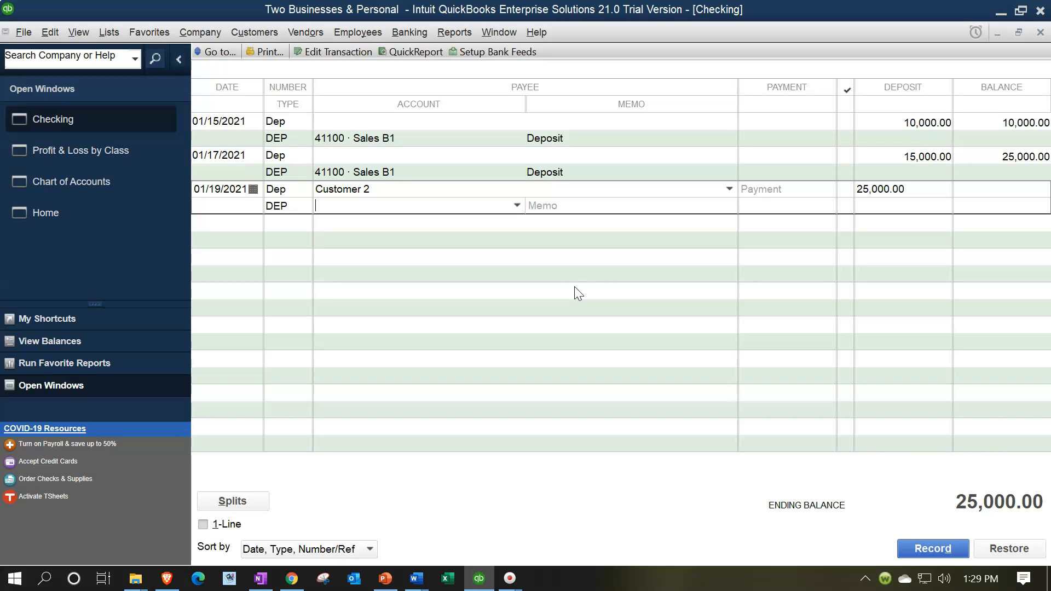
type("s B1")
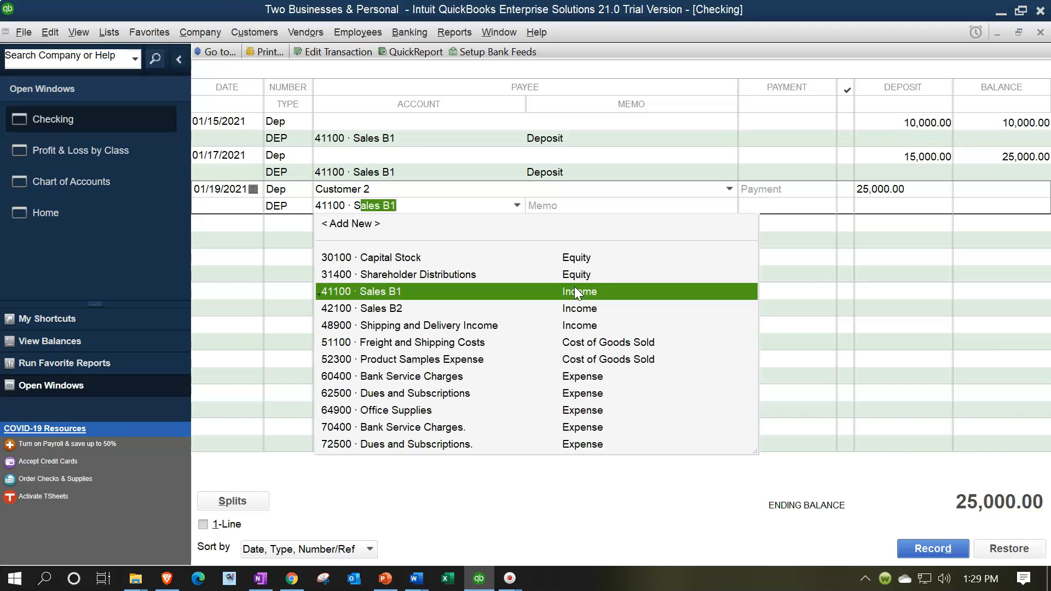
key("Down")
key("Tab")
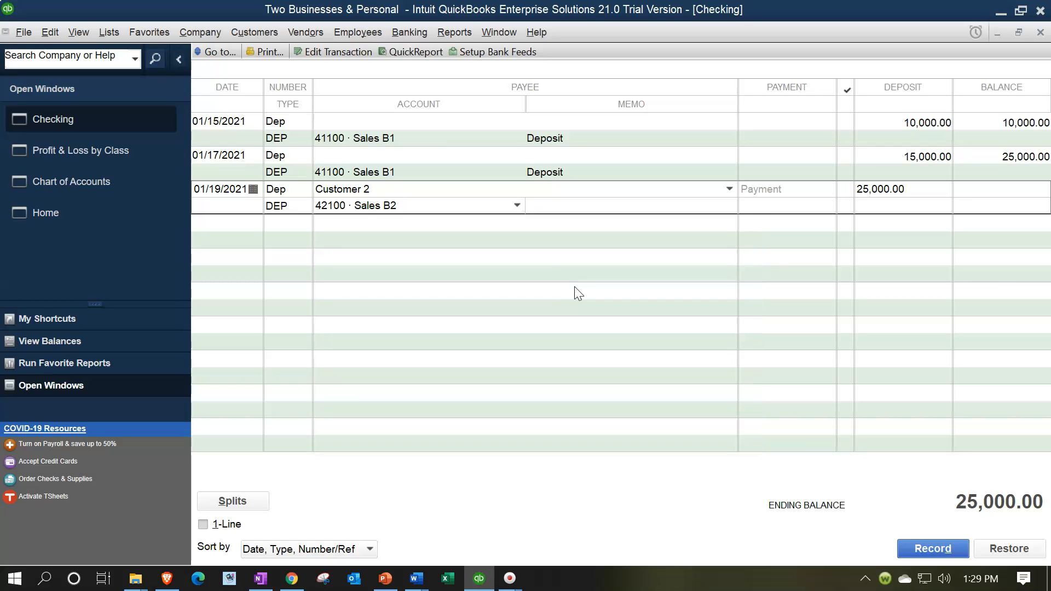
left_click(517, 206)
left_click(517, 205)
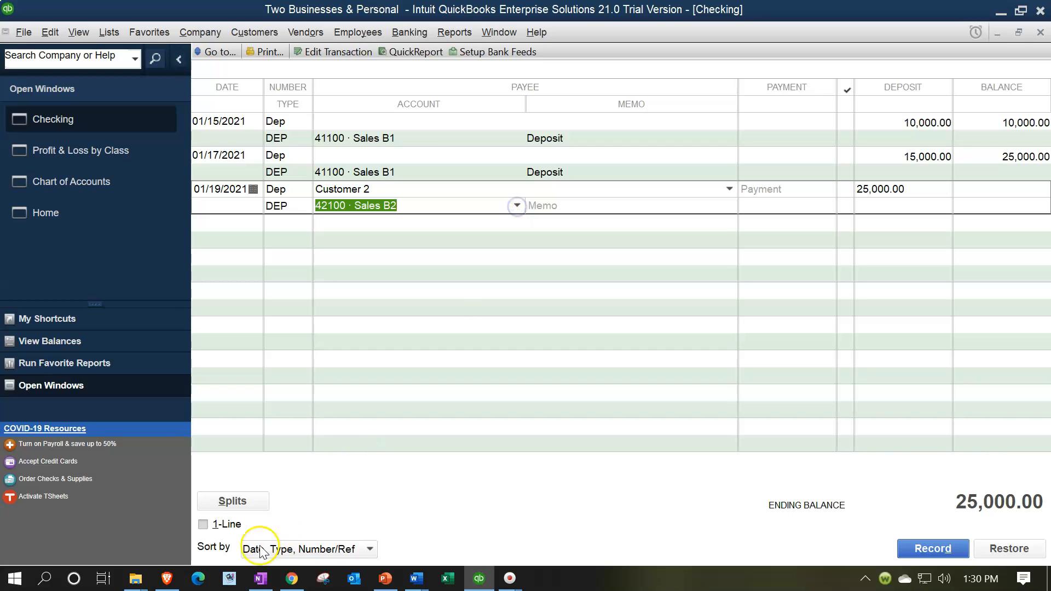
In the deposit's splits, switch the account to 41100 Sales B1 and back to 42100 Sales B2 to fill in class B2, and record it
left_click(232, 501)
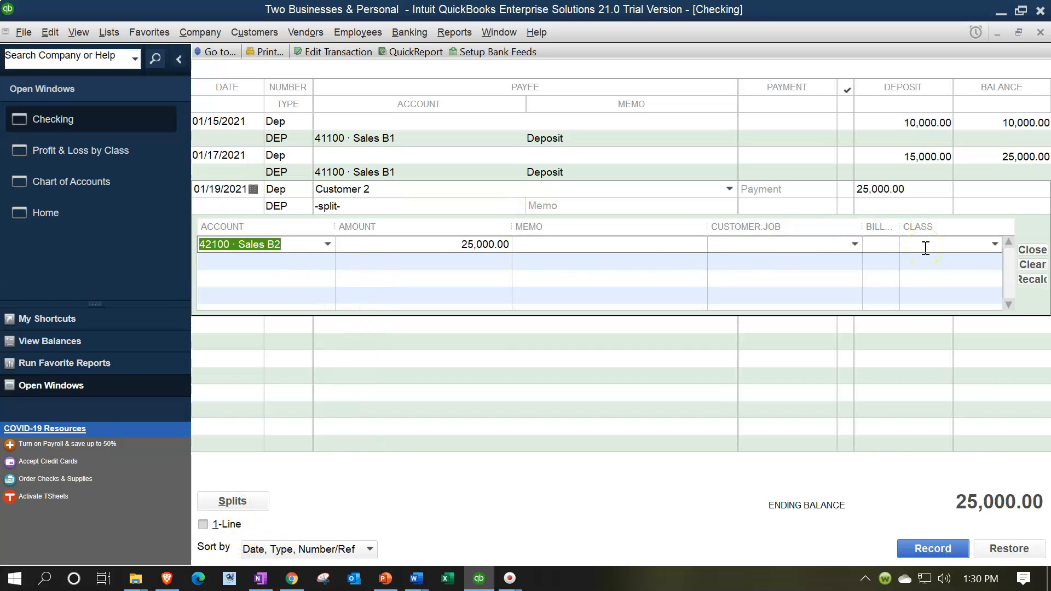
left_click(328, 245)
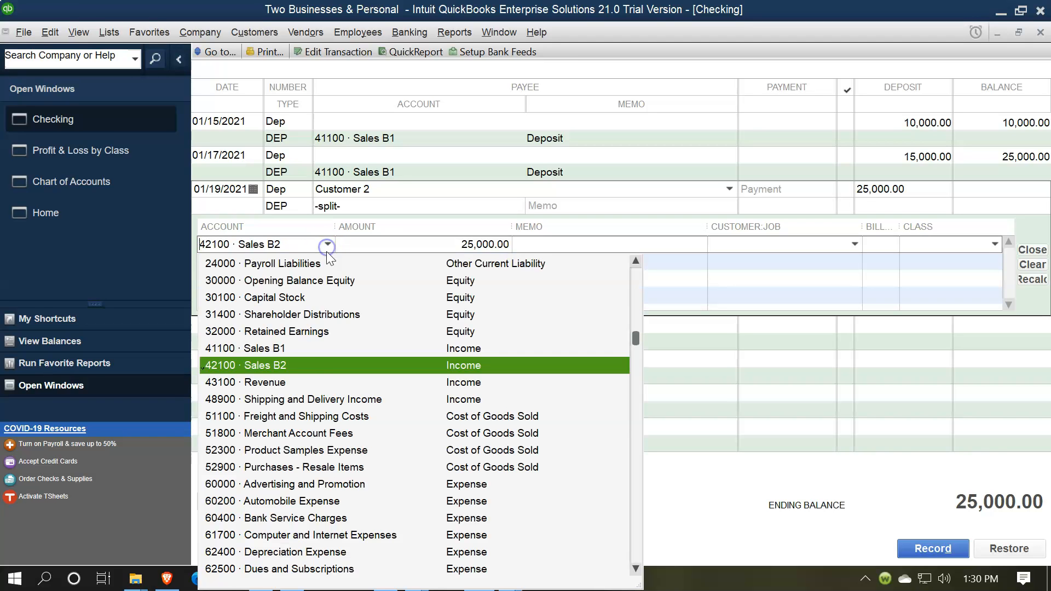
left_click(294, 365)
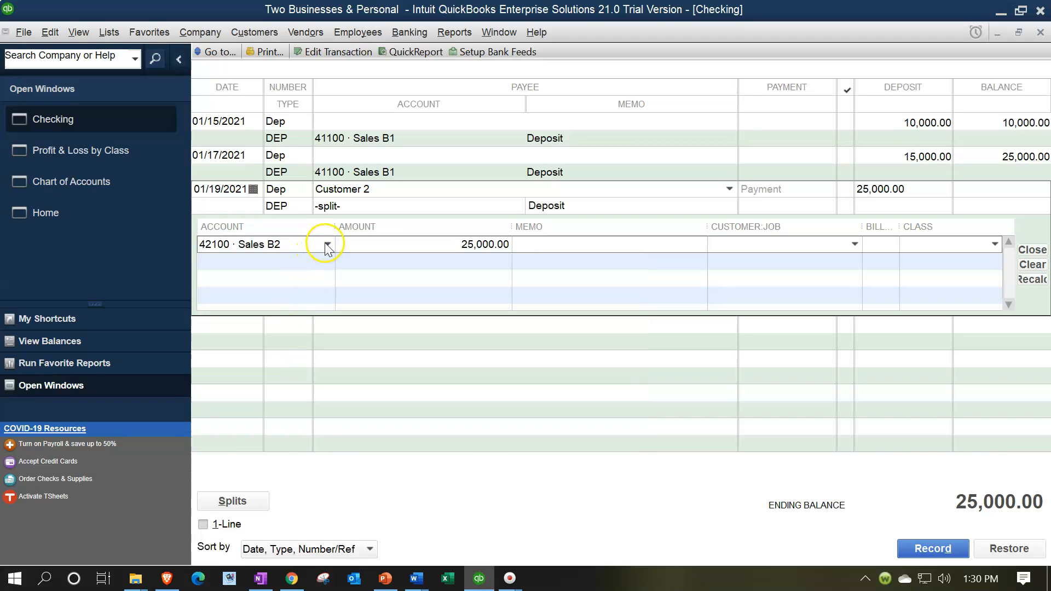
left_click(327, 245)
left_click(285, 348)
left_click(330, 244)
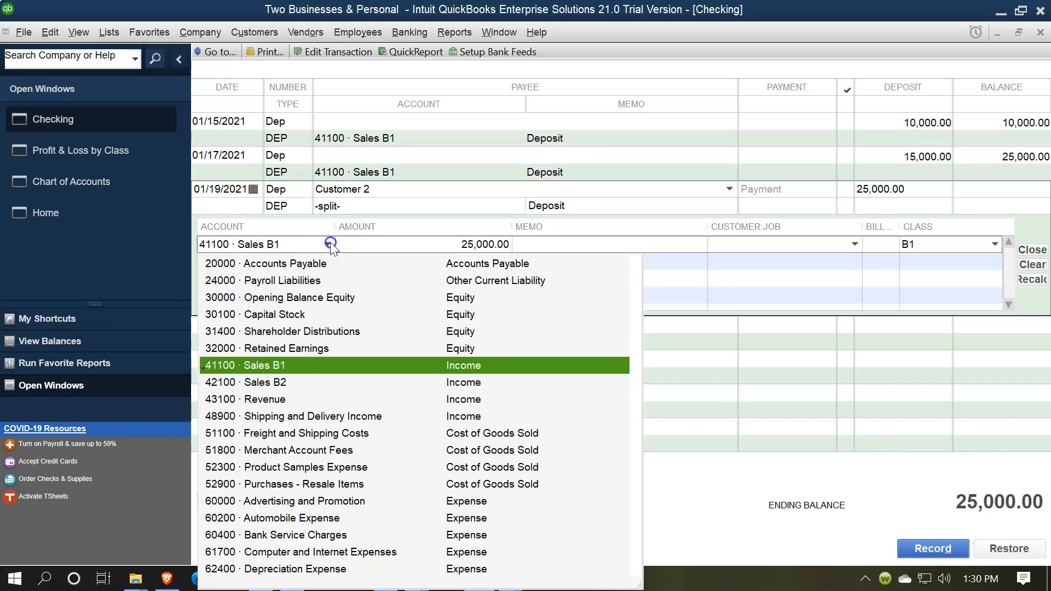
left_click(280, 382)
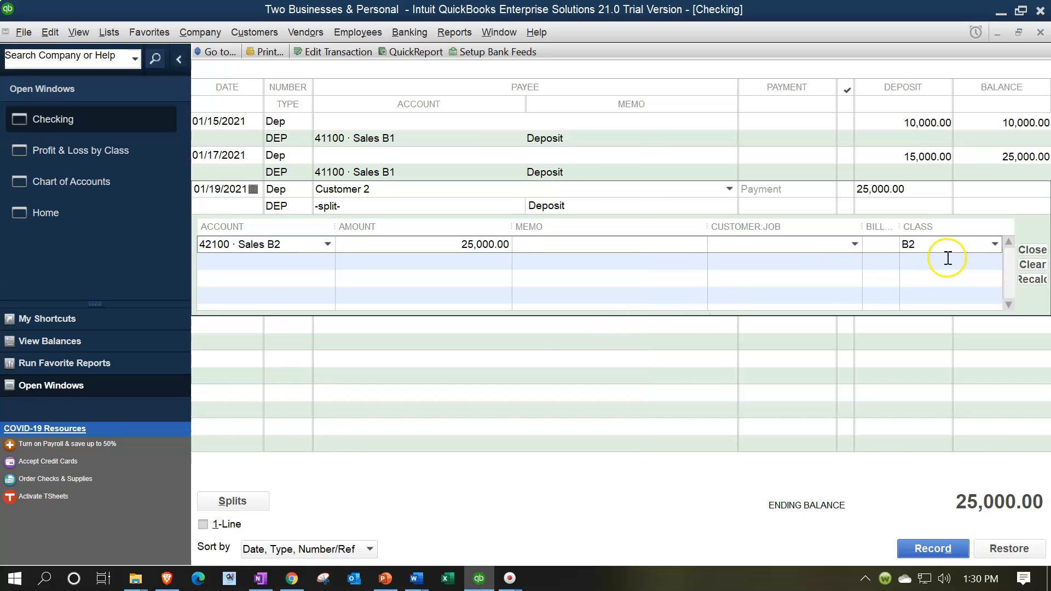
left_click(933, 548)
left_click(497, 230)
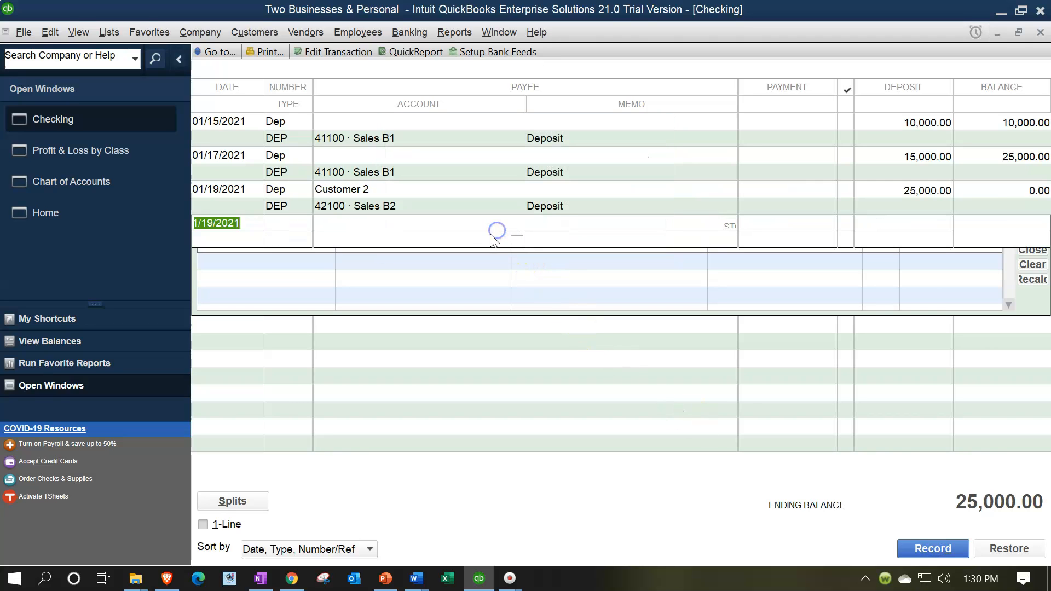
Review the B1 and B2 income in the Profit & Loss by Class report, and return to the Checking account's register
left_click(89, 155)
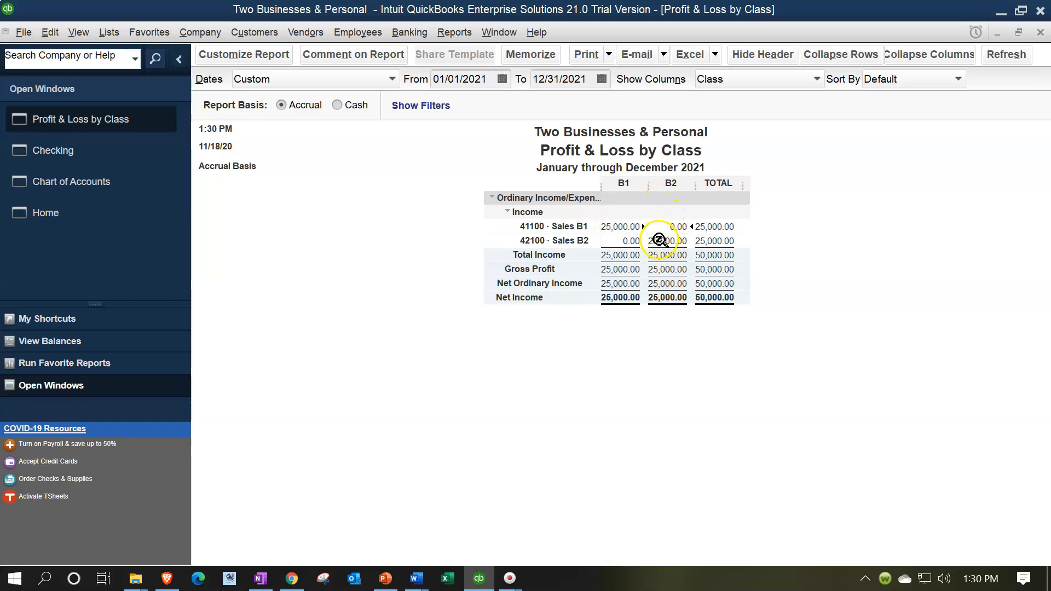
left_click(624, 227)
left_click(610, 201)
left_click(95, 149)
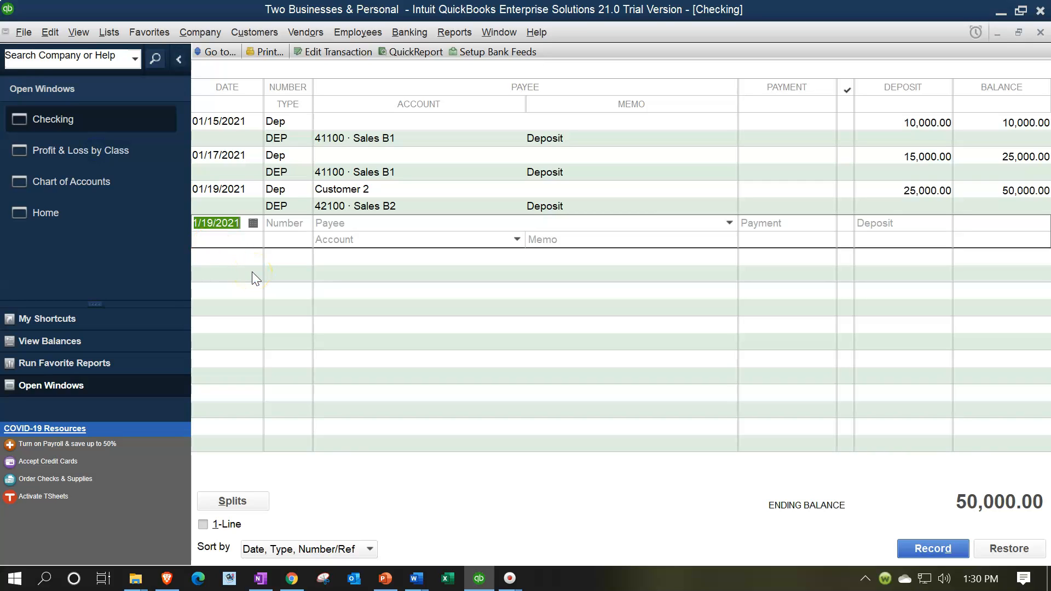
Set the payee of the 01/15/2021 deposit to Customer 1 and record the change
left_click(386, 122)
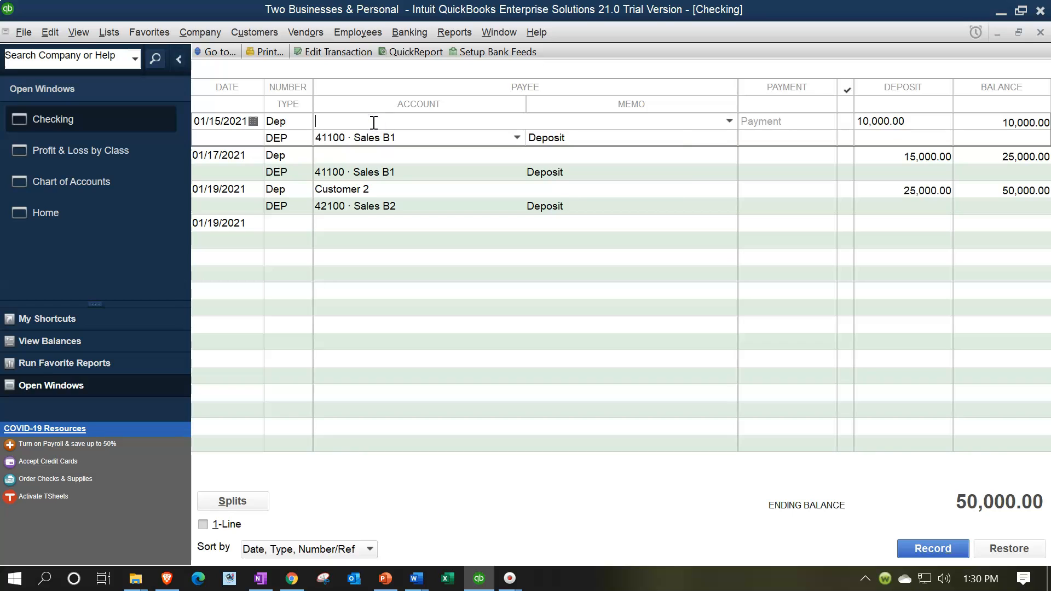
type("Custoem")
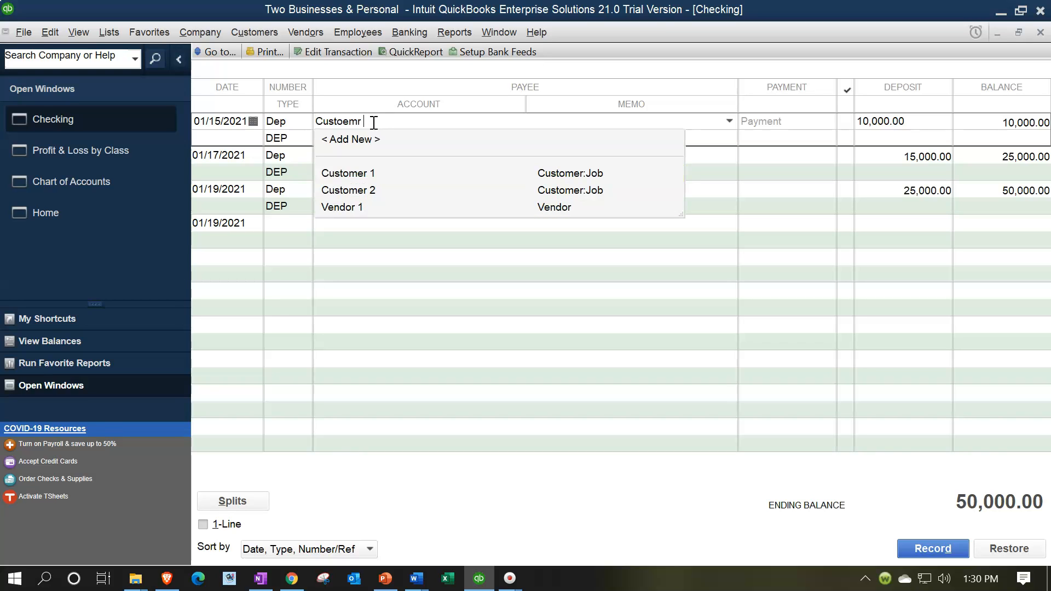
key("Up")
key("Up")
key("Up")
key("Tab")
key("Return")
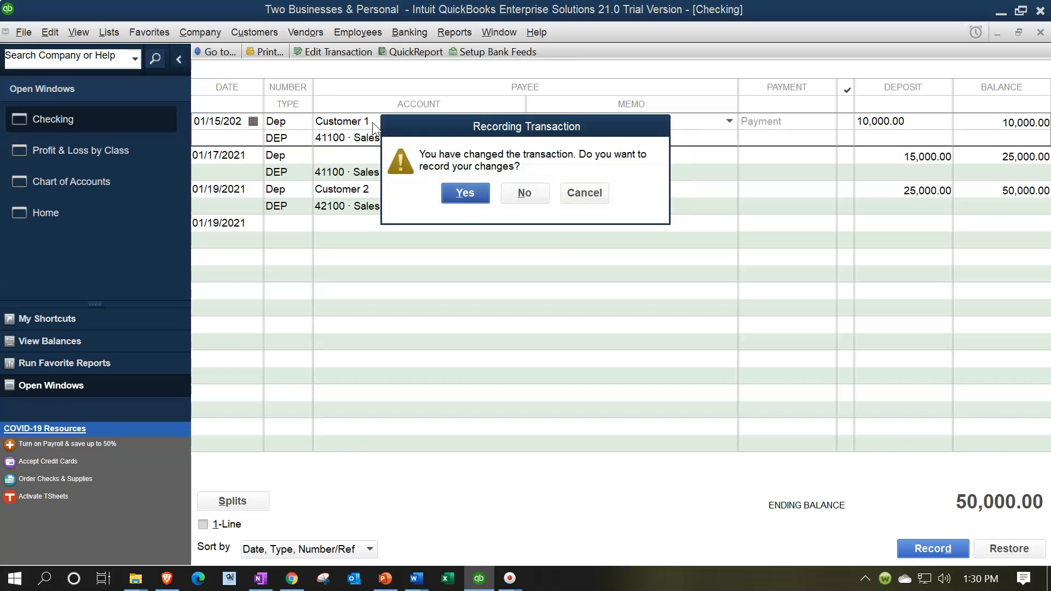
key("Return")
key("Return")
Set the payee of the 01/17/2021 deposit to Customer 4, added as a new customer, and record the change
left_click(348, 155)
type("C")
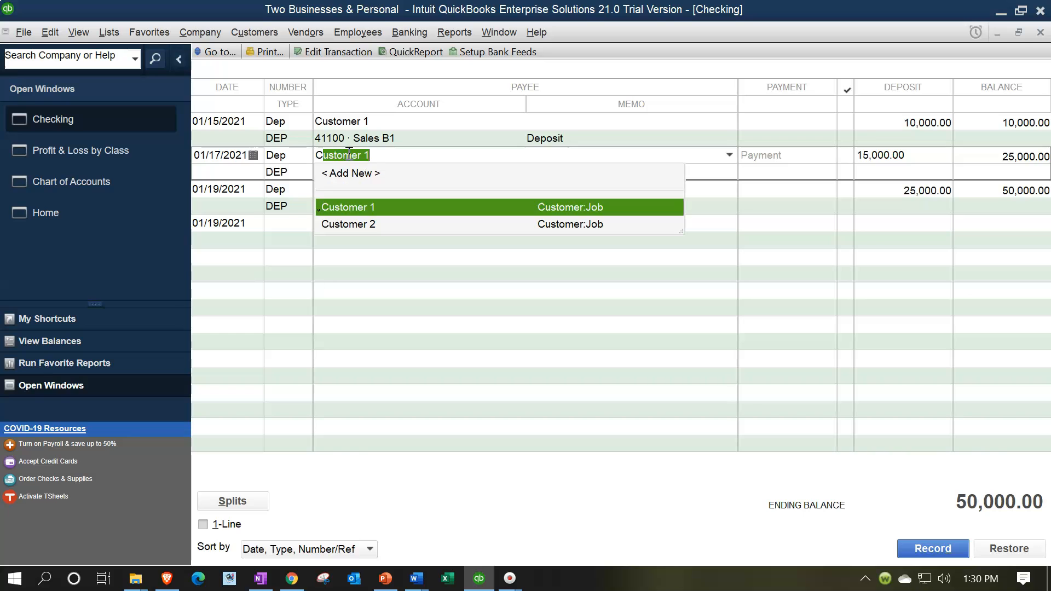
type("ustomer 4")
key("Tab")
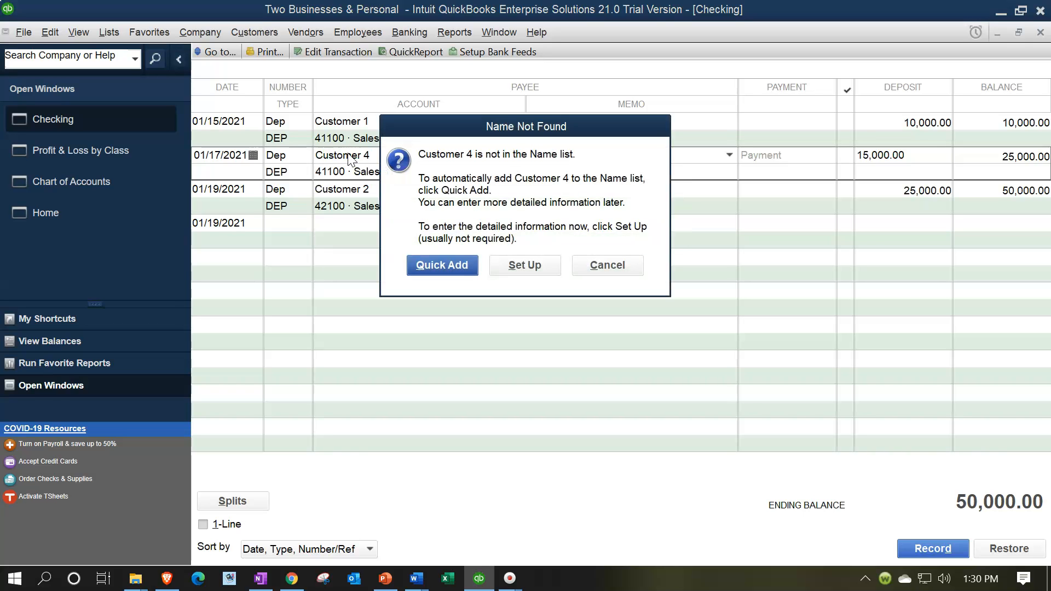
key("Return")
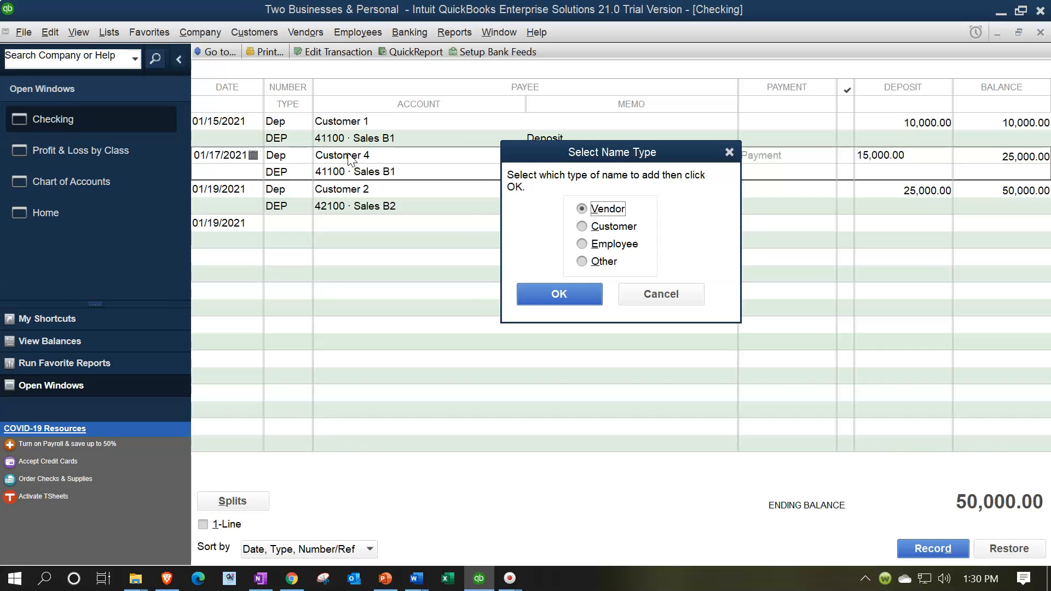
left_click(581, 226)
left_click(567, 298)
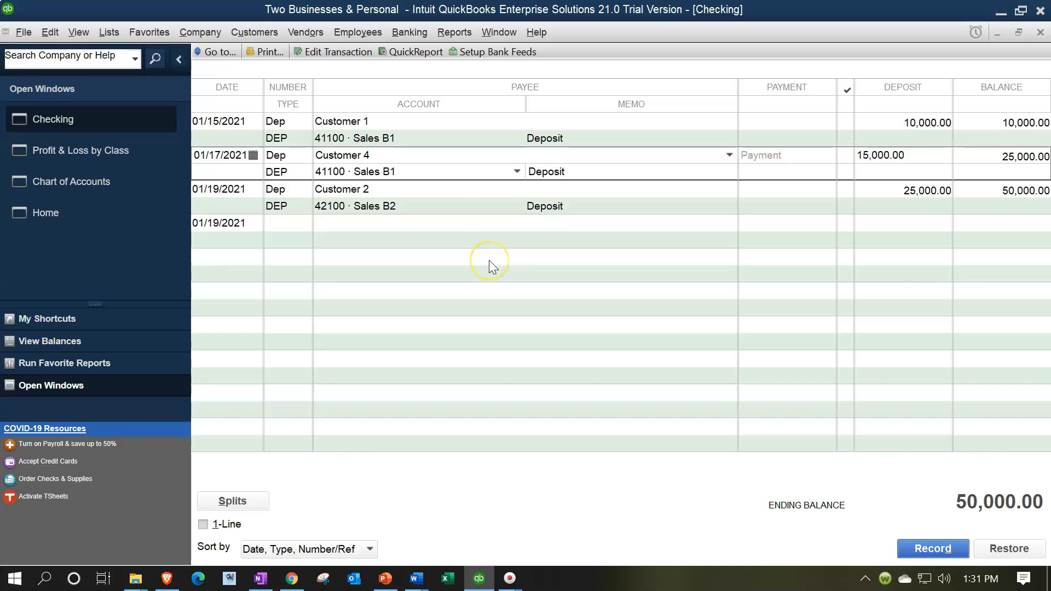
left_click(488, 261)
key("Return")
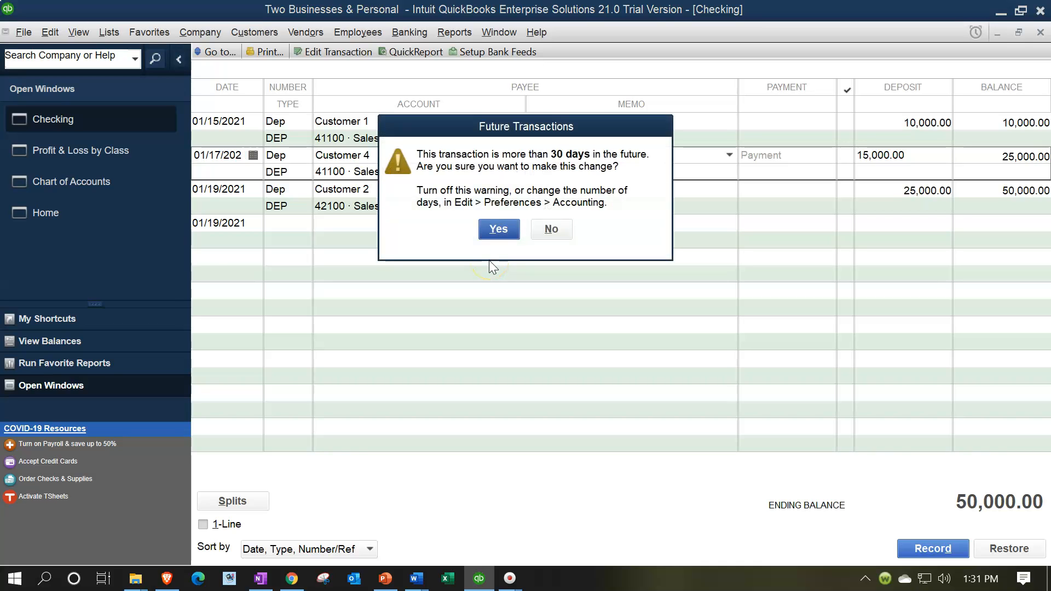
key("Return")
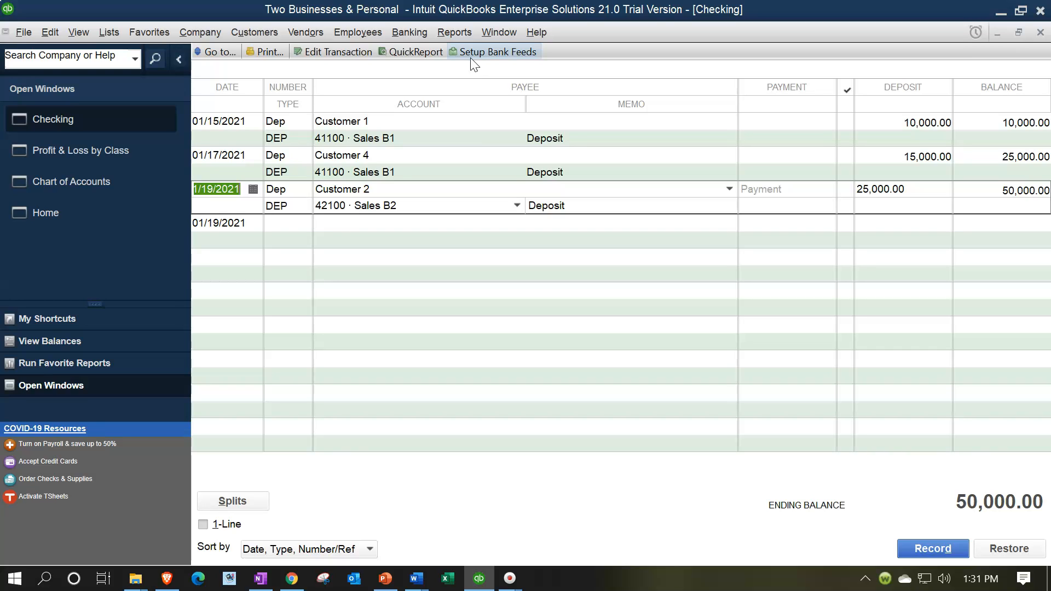
Start a 01/19/2021 register entry numbered Dep with payee Customer 5, and add that name as a new customer
left_click(303, 228)
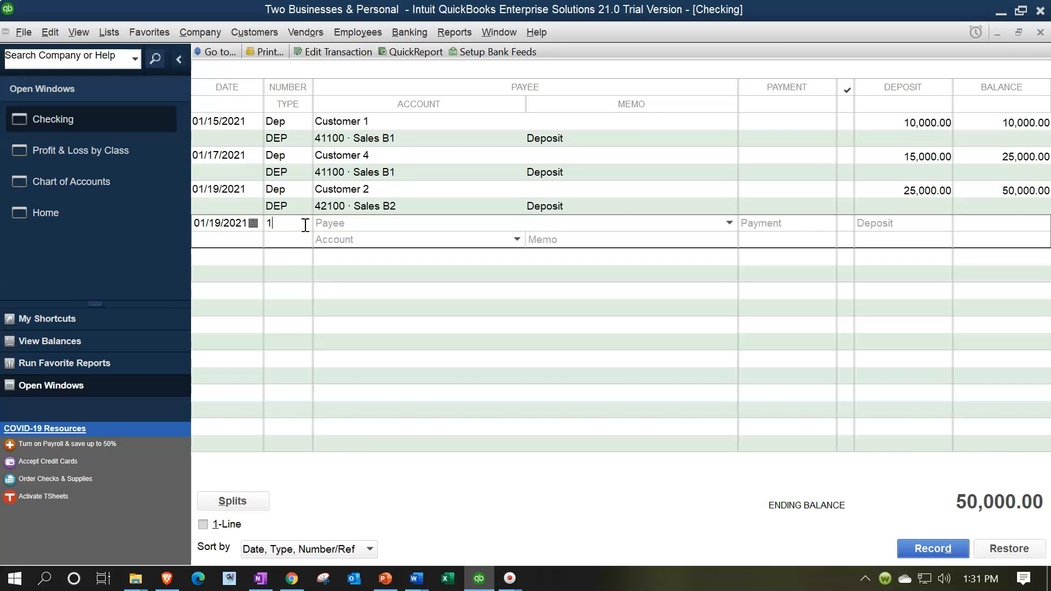
key("BackSpace")
type("Dep")
key("Tab")
type("Customer")
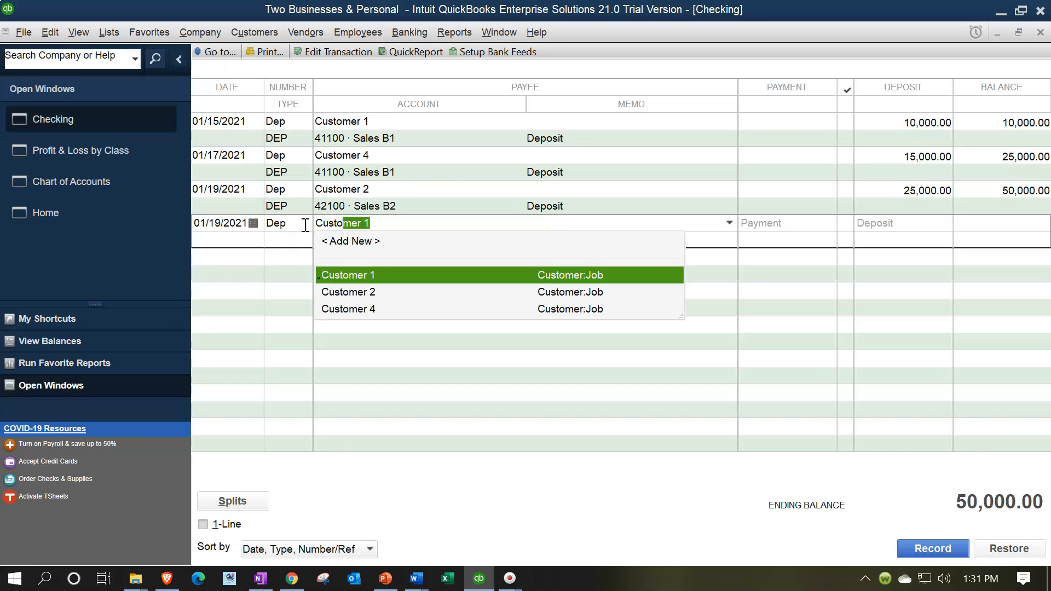
key("BackSpace")
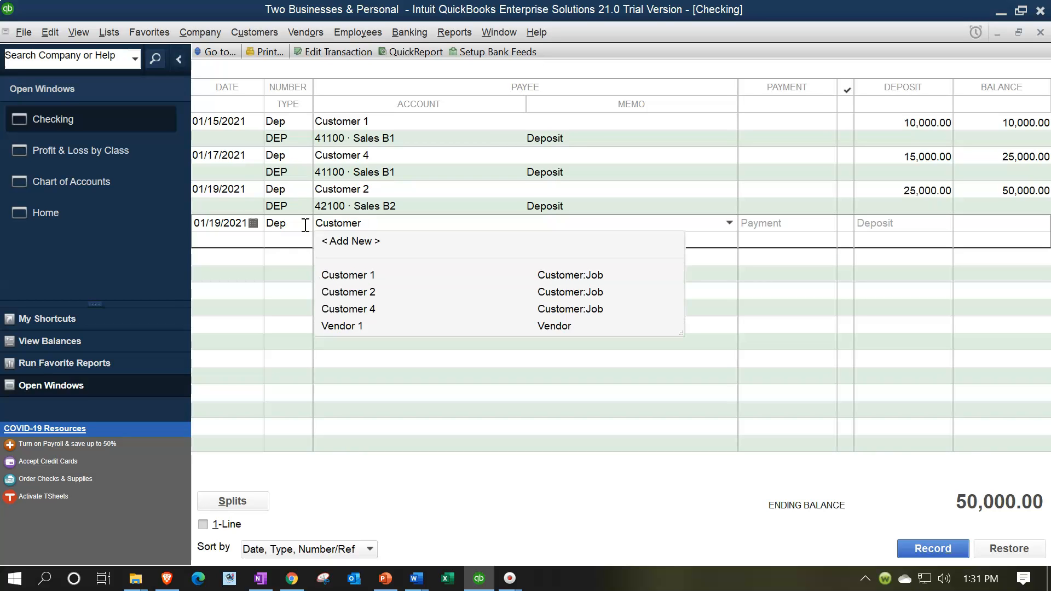
type("5")
key("Tab")
key("Return")
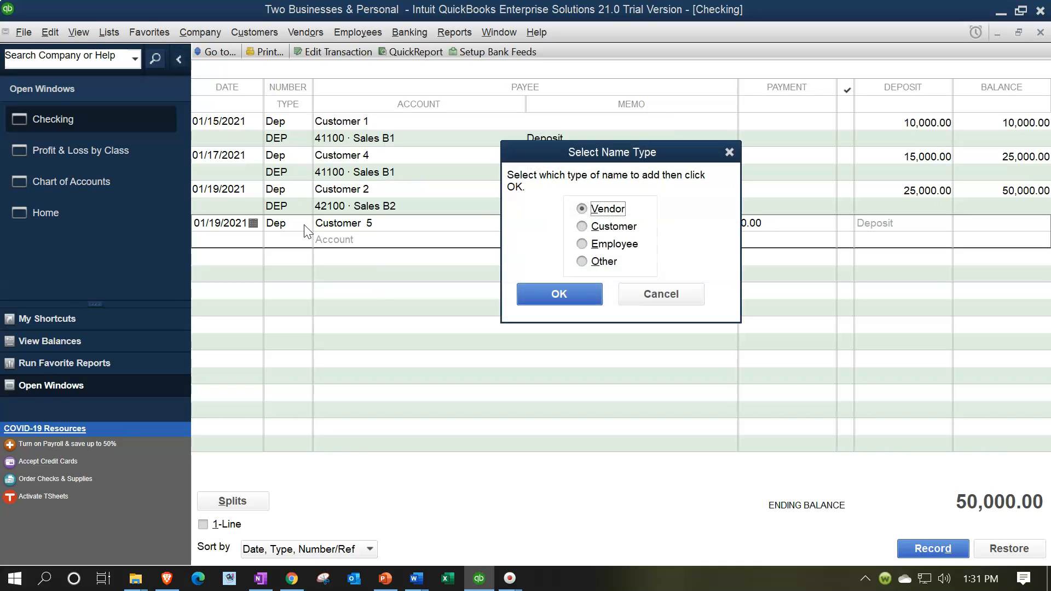
left_click(582, 226)
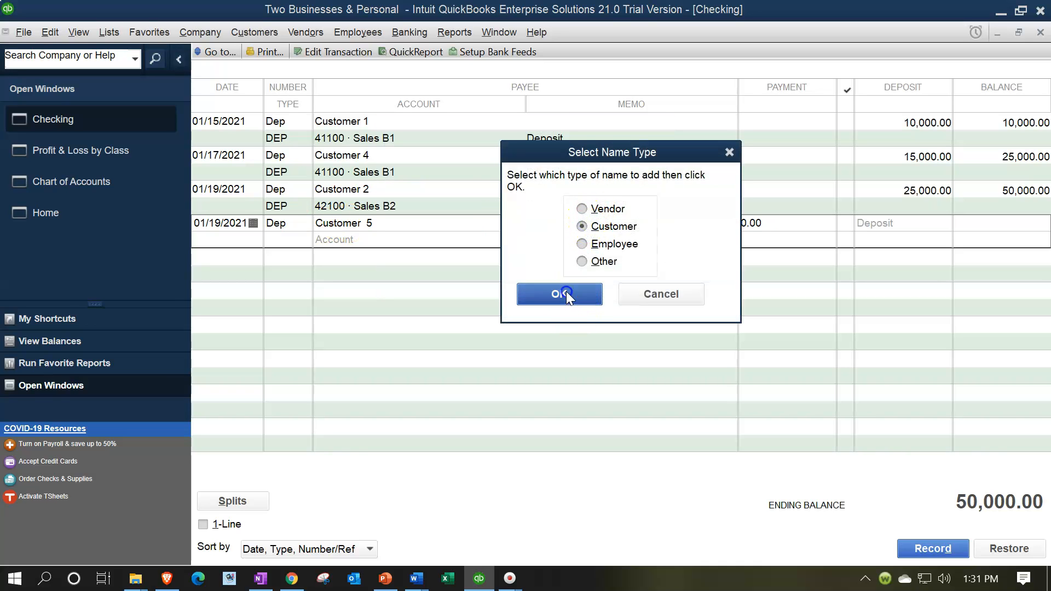
left_click(567, 293)
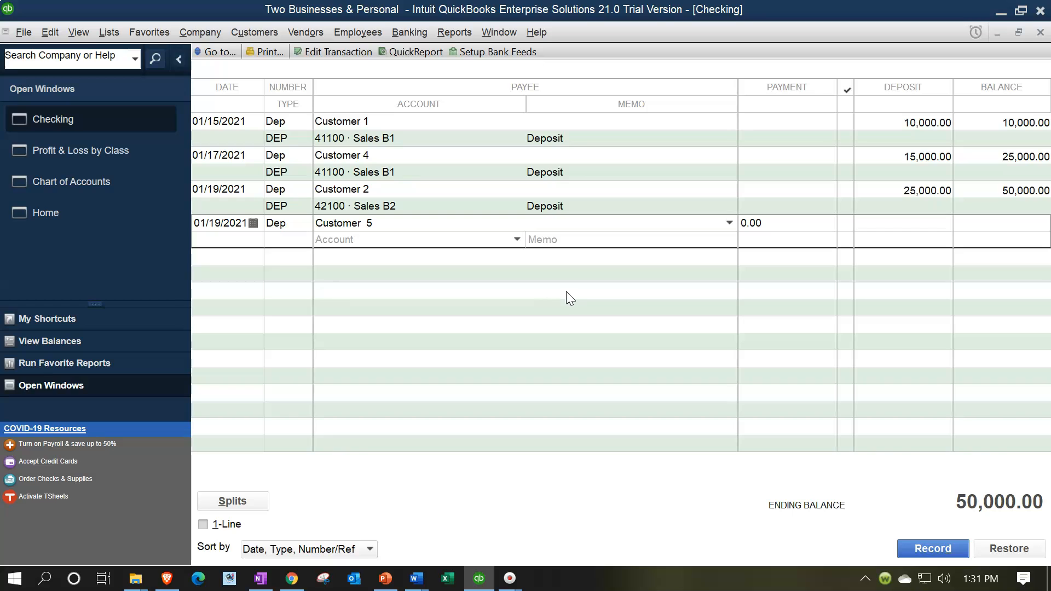
Set the Customer 5 deposit amount to 17,000.00 with account 42100 Sales B2, and record it
type("17000")
key("Tab")
type("4")
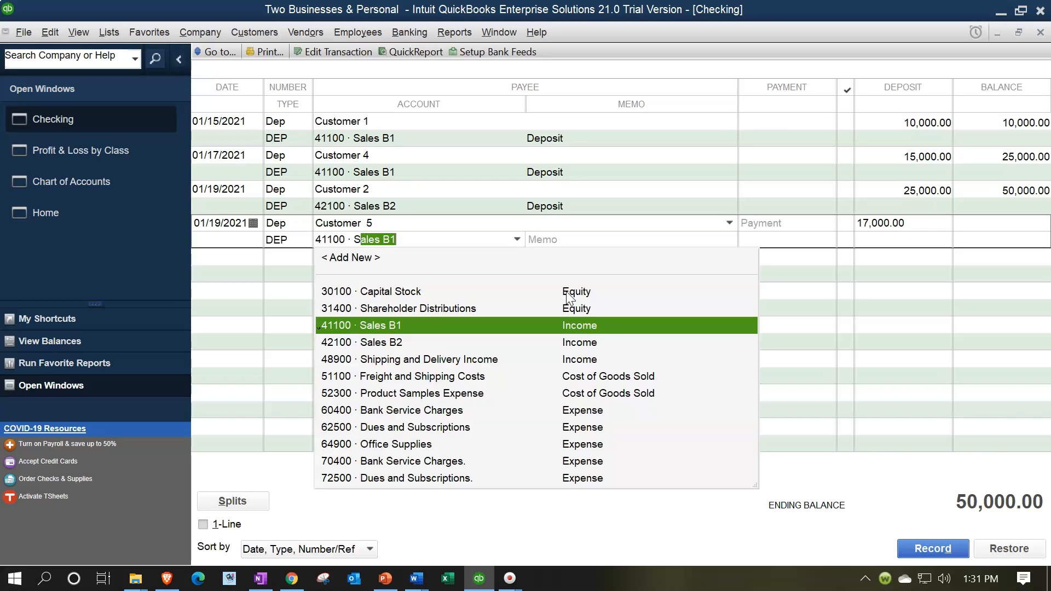
key("Down")
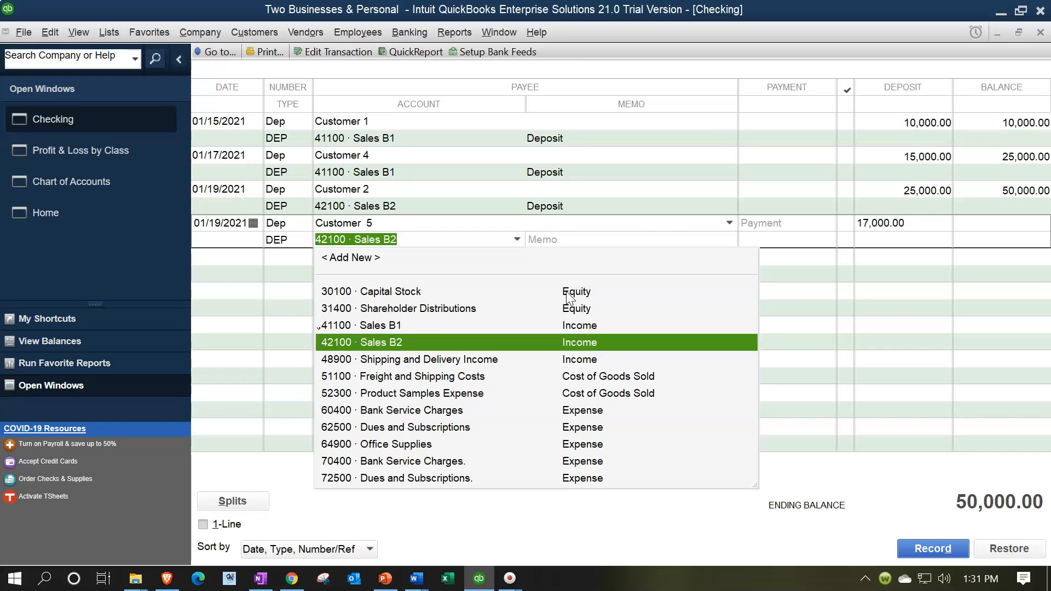
key("Tab")
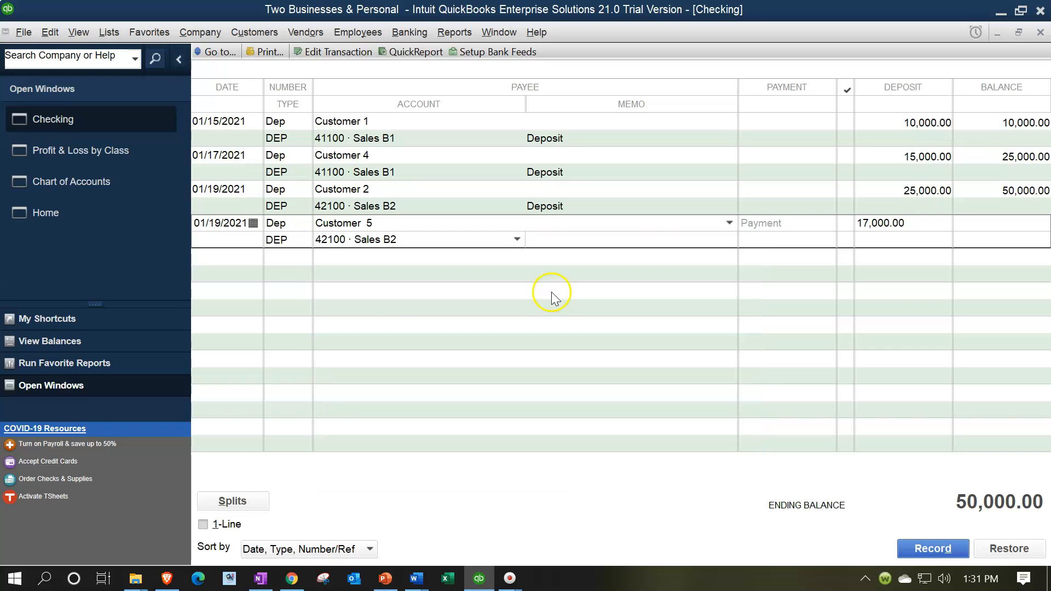
left_click(929, 549)
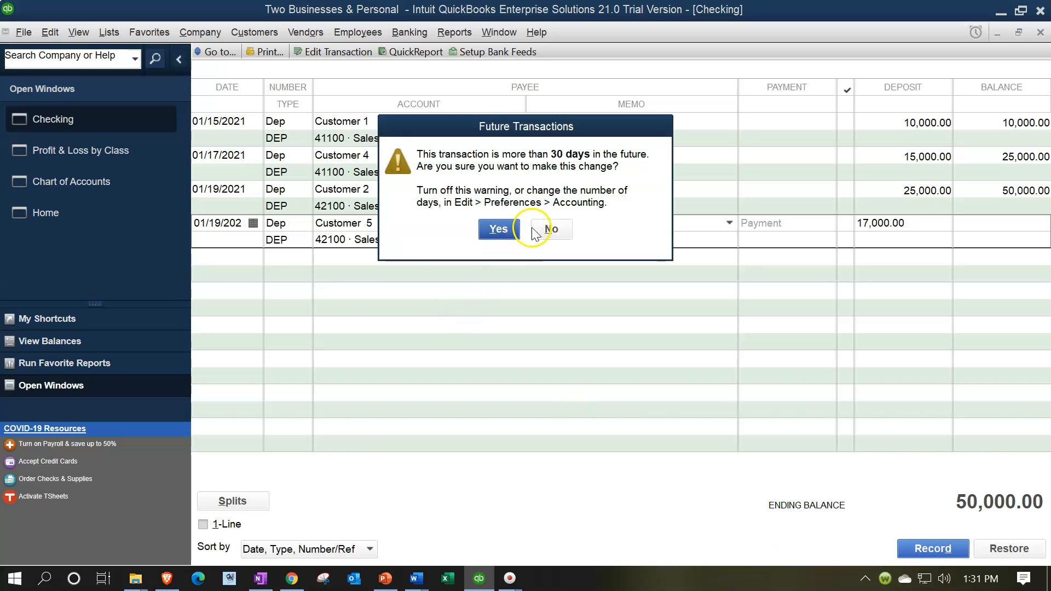
left_click(498, 230)
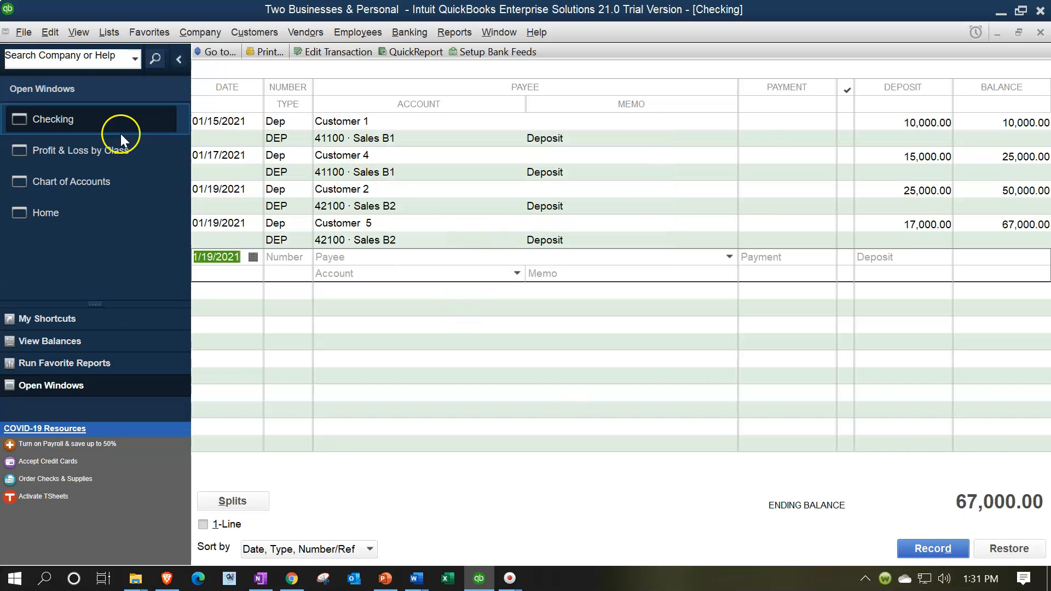
From the Profit & Loss by Class report, drill down the unclassified 42100 Sales B2 amount to its source deposit
left_click(94, 150)
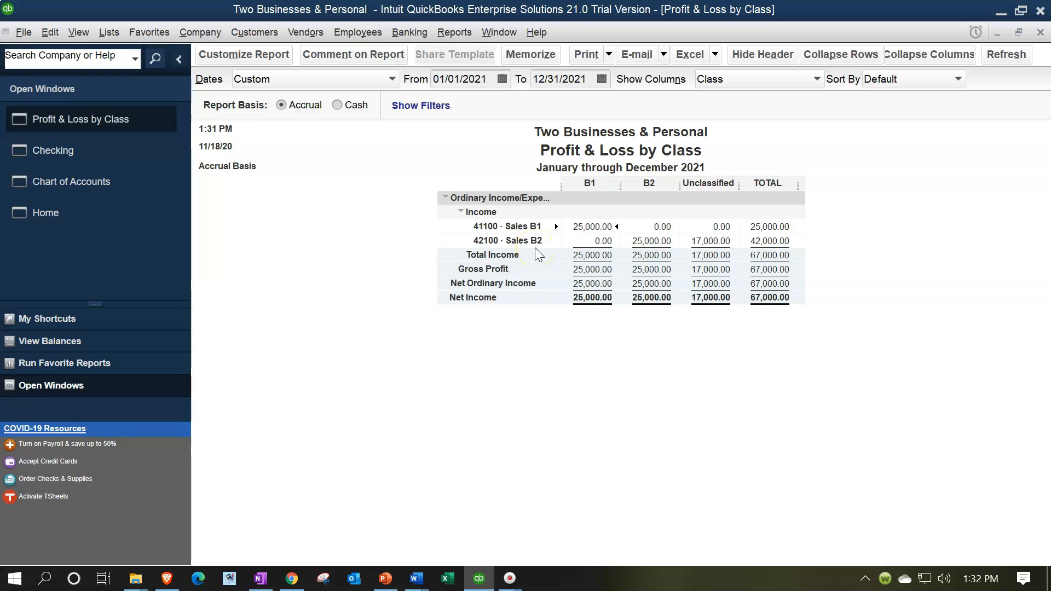
double_click(714, 241)
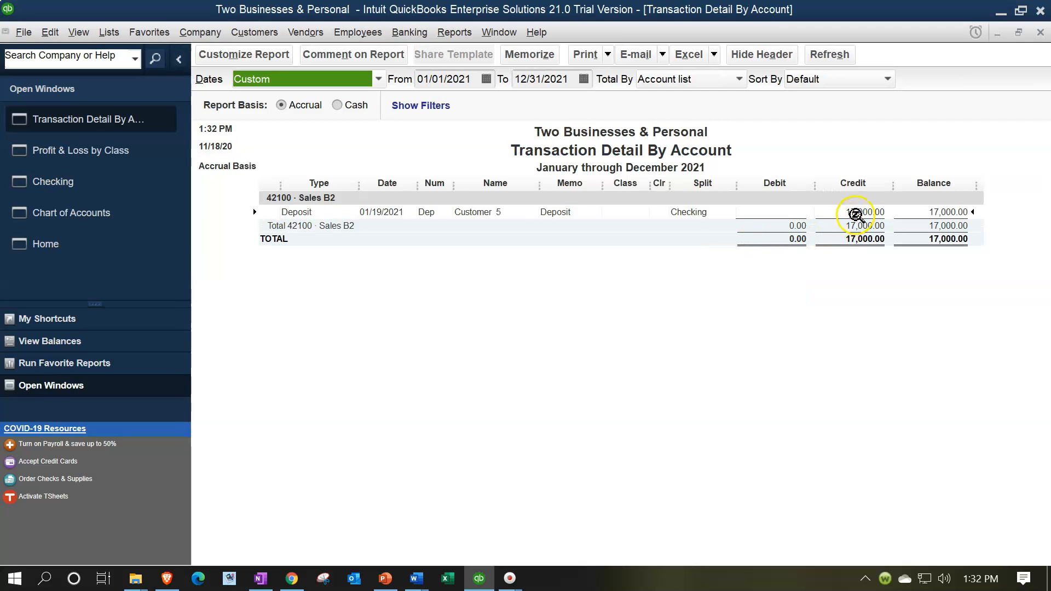
double_click(855, 214)
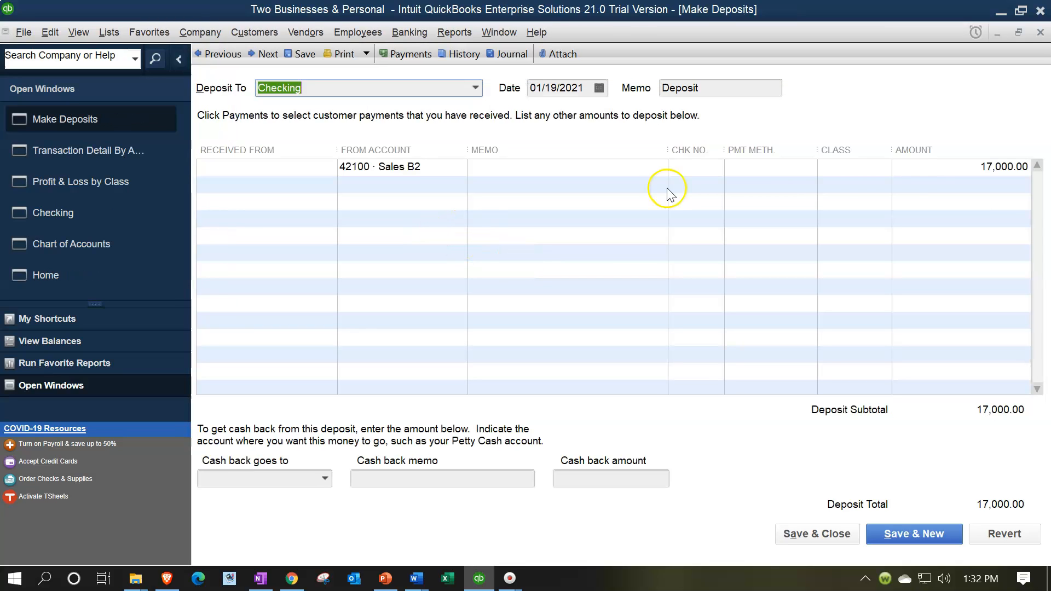
Assign class B2 to the deposit's 42100 Sales B2 line, save it and return to the Profit & Loss by Class report
left_click(875, 175)
left_click(884, 167)
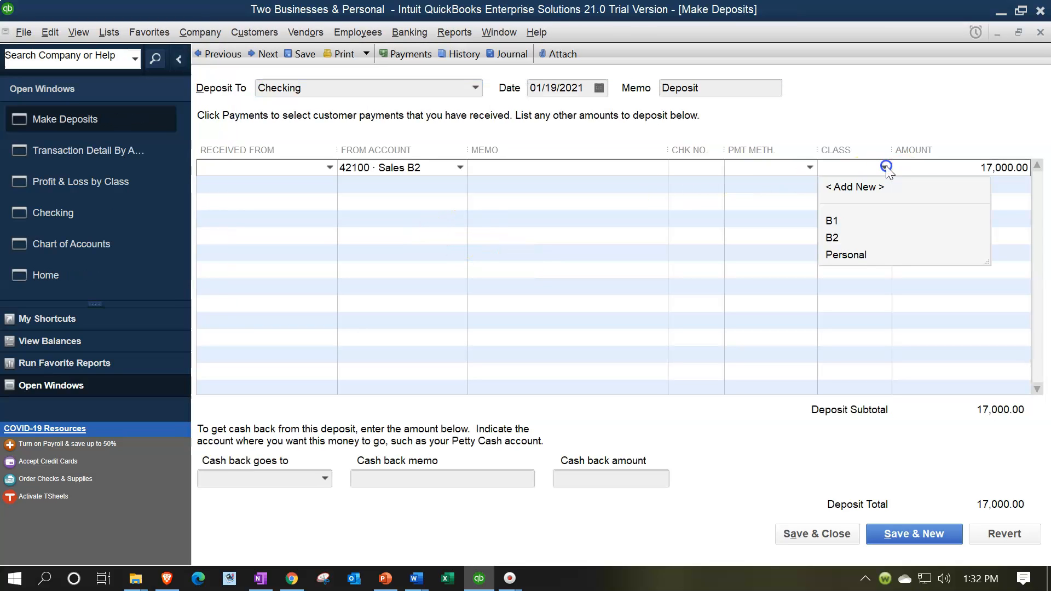
left_click(832, 238)
left_click(832, 535)
left_click(462, 197)
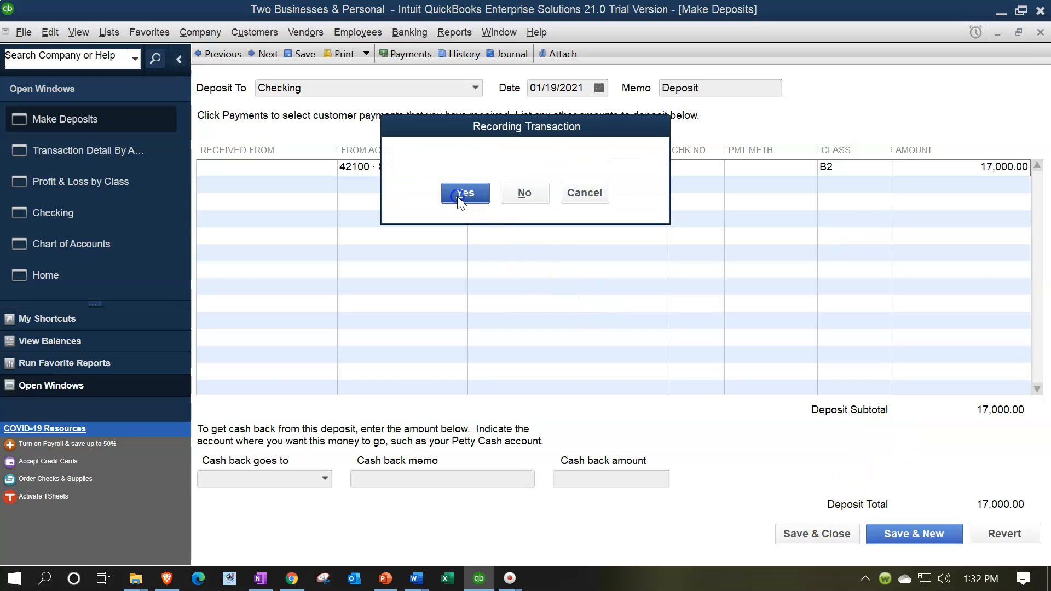
left_click(494, 228)
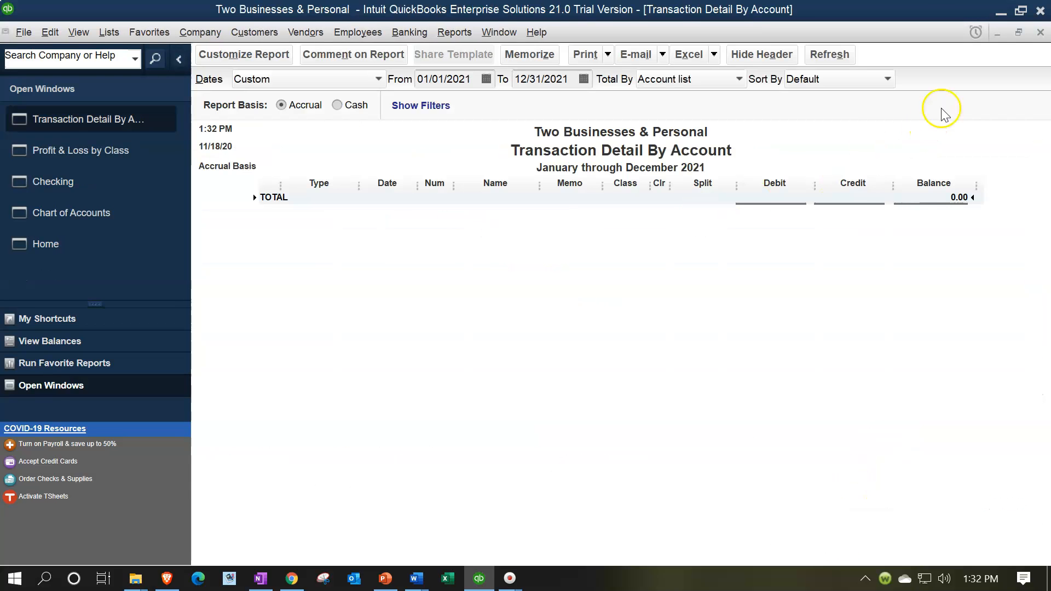
left_click(1039, 32)
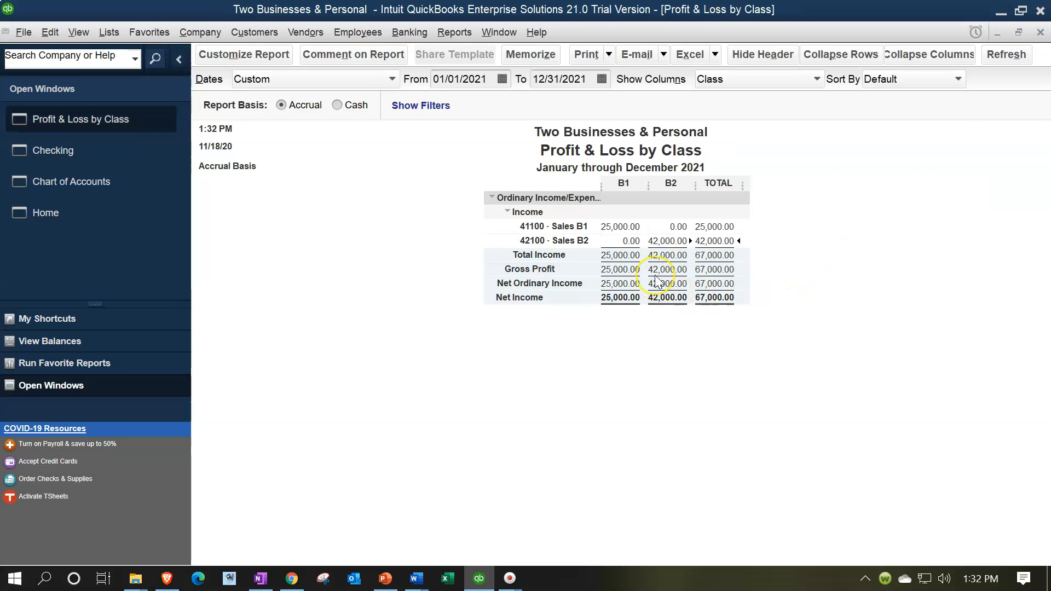
Start a 01/21/2021 Checking register entry numbered Dep with payee Customer 6, and add that name as a new customer
left_click(87, 161)
key("plus")
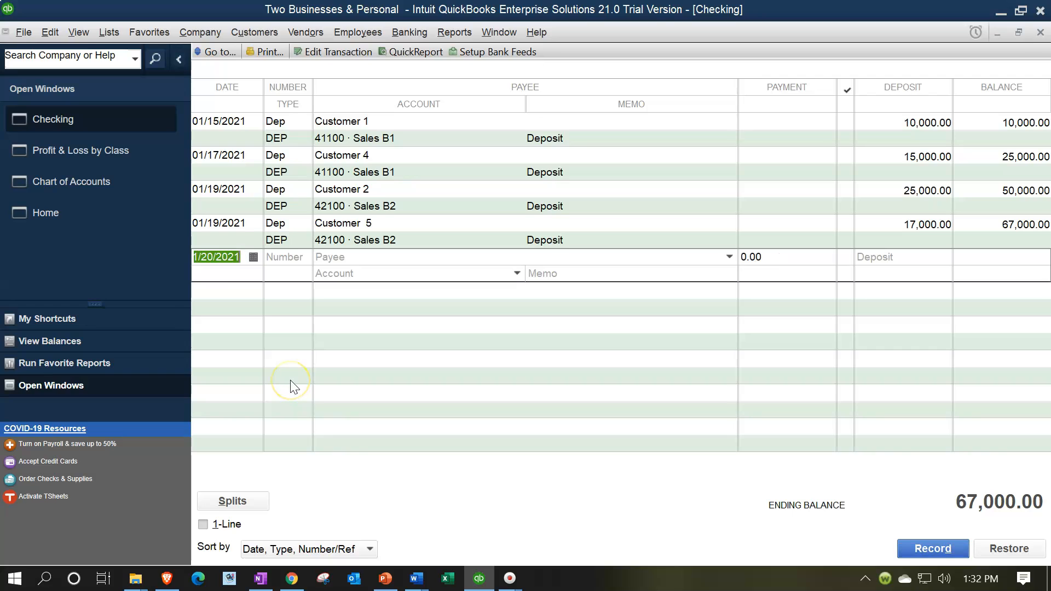
key("Tab")
type("Dep")
key("Tab")
type("Customer ")
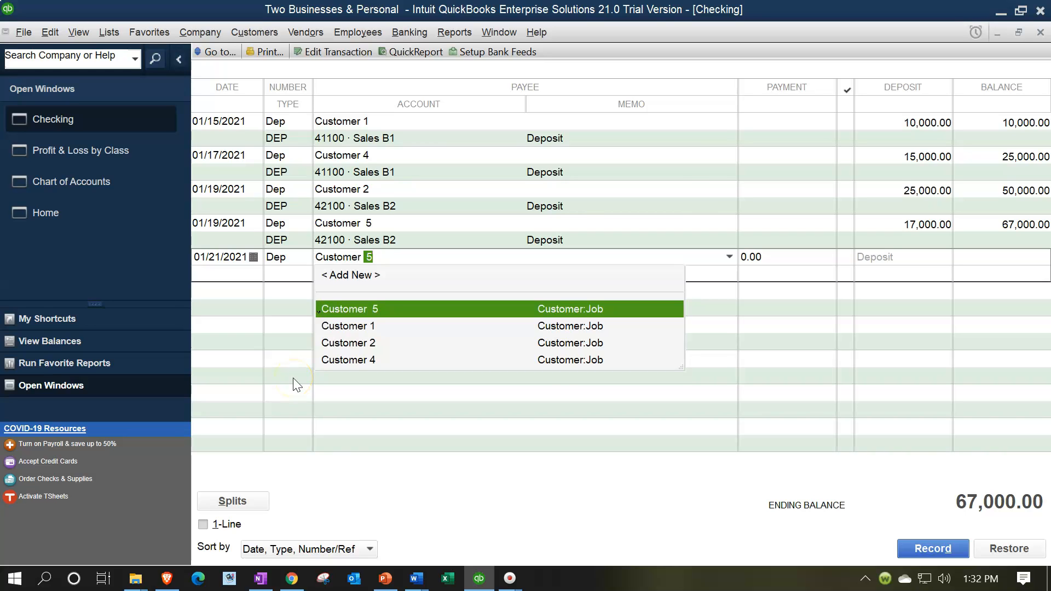
type("6")
key("Tab")
key("Return")
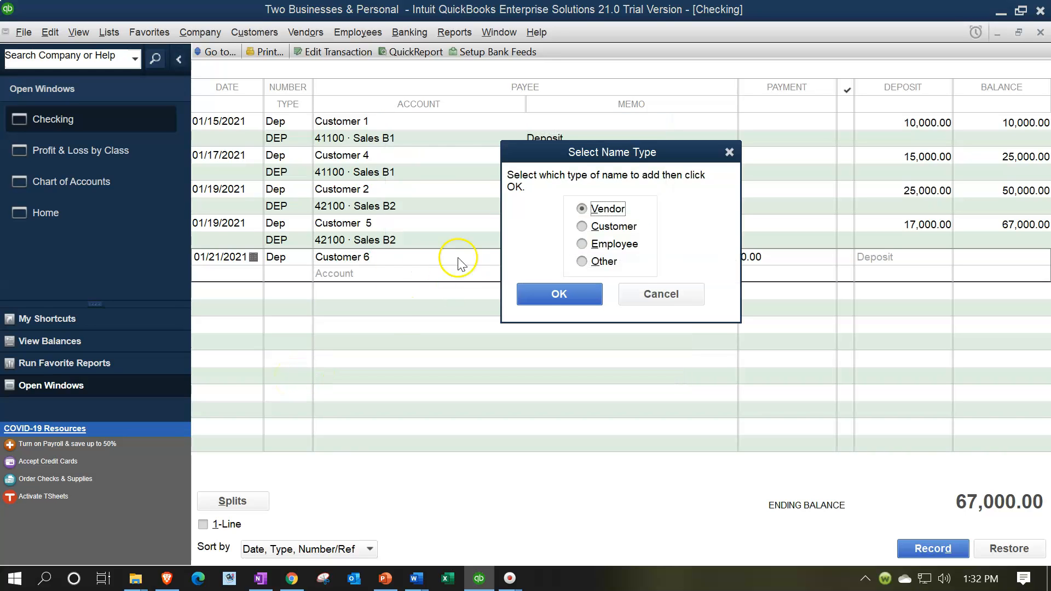
left_click(582, 226)
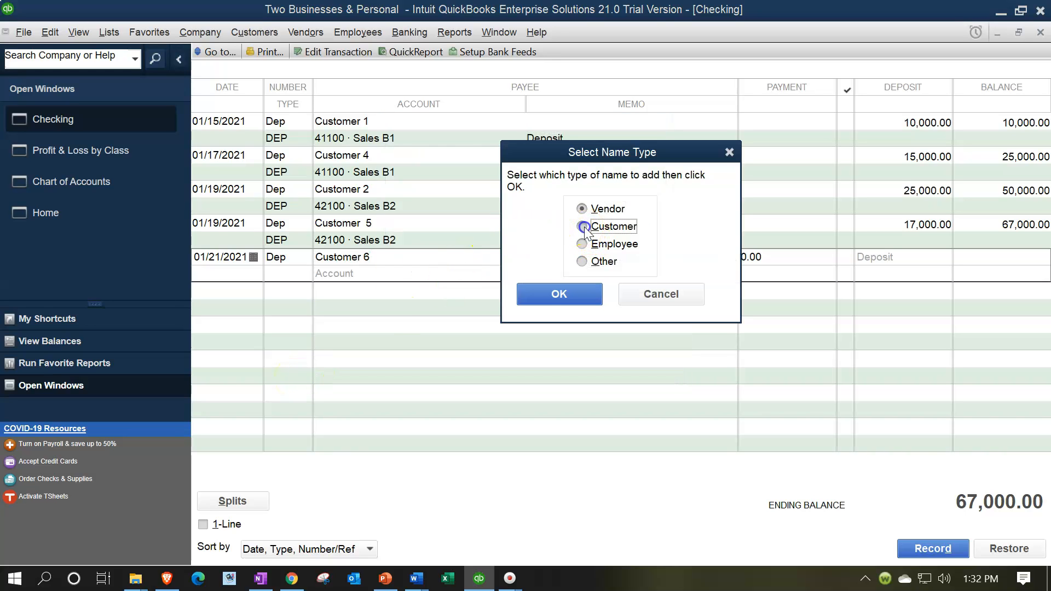
left_click(554, 295)
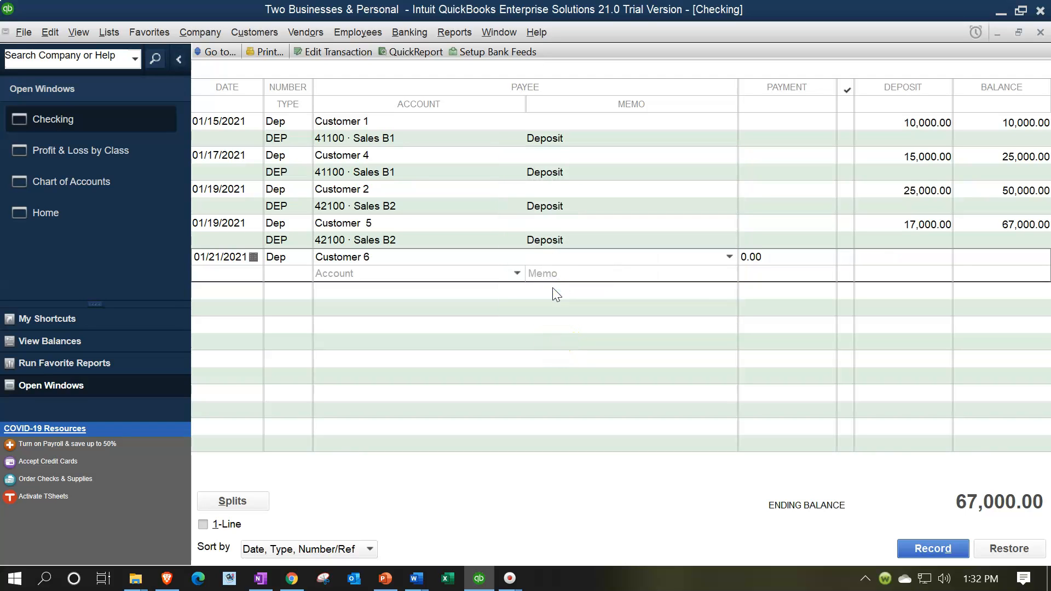
Set the Customer 6 deposit amount to 9,000.00 with account 41100 Sales B1, and record it
type("9000")
key("Tab")
type("B")
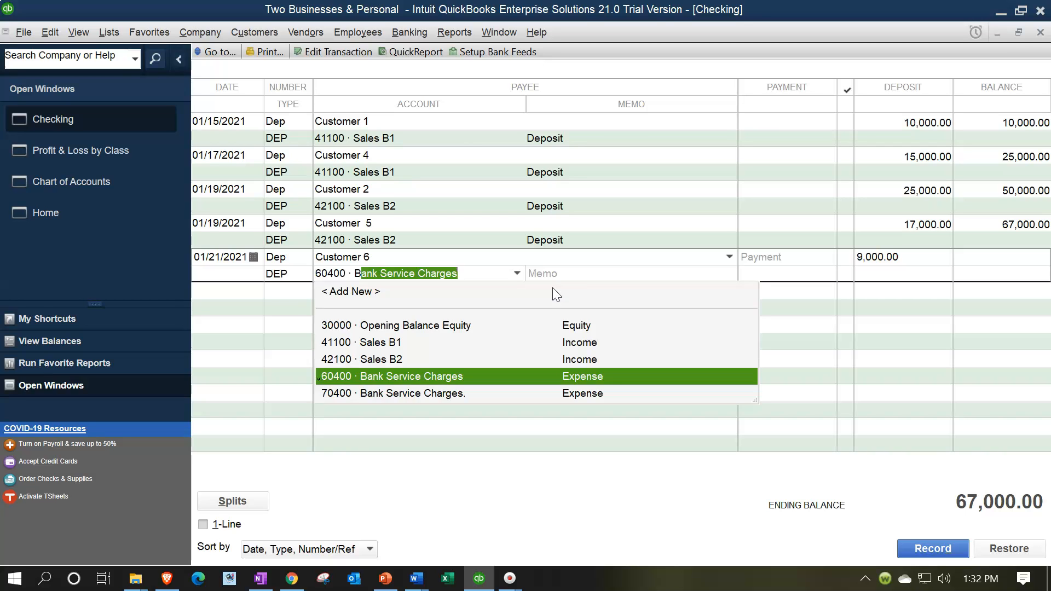
key("BackSpace")
key("BackSpace")
type("Sa")
key("Tab")
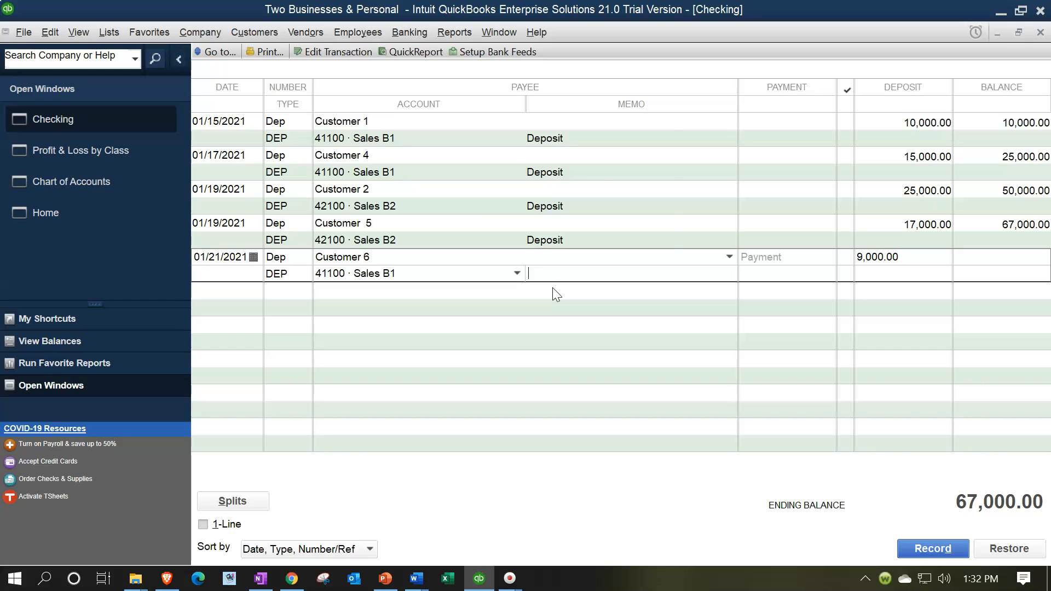
key("Return")
key("Return")
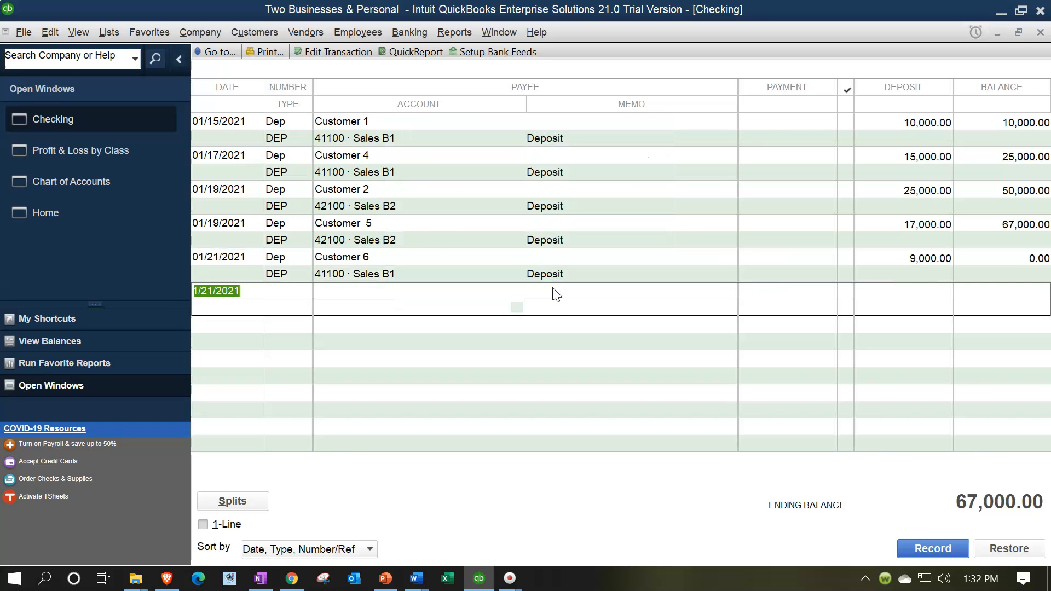
From the Profit & Loss by Class report, drill down the unclassified 41100 Sales B1 amount to its source deposit
left_click(89, 155)
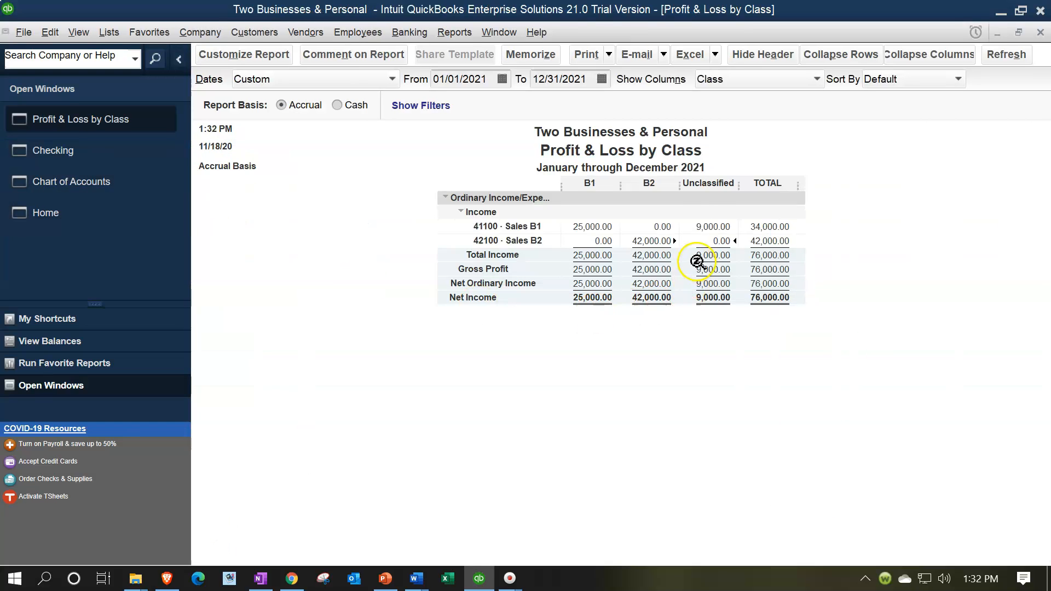
double_click(710, 223)
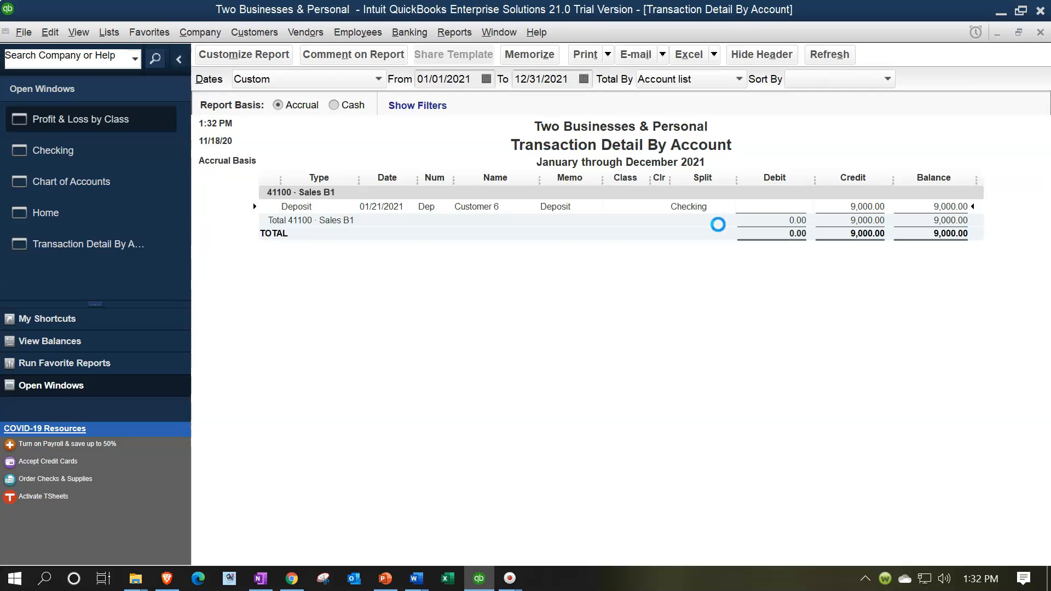
double_click(867, 211)
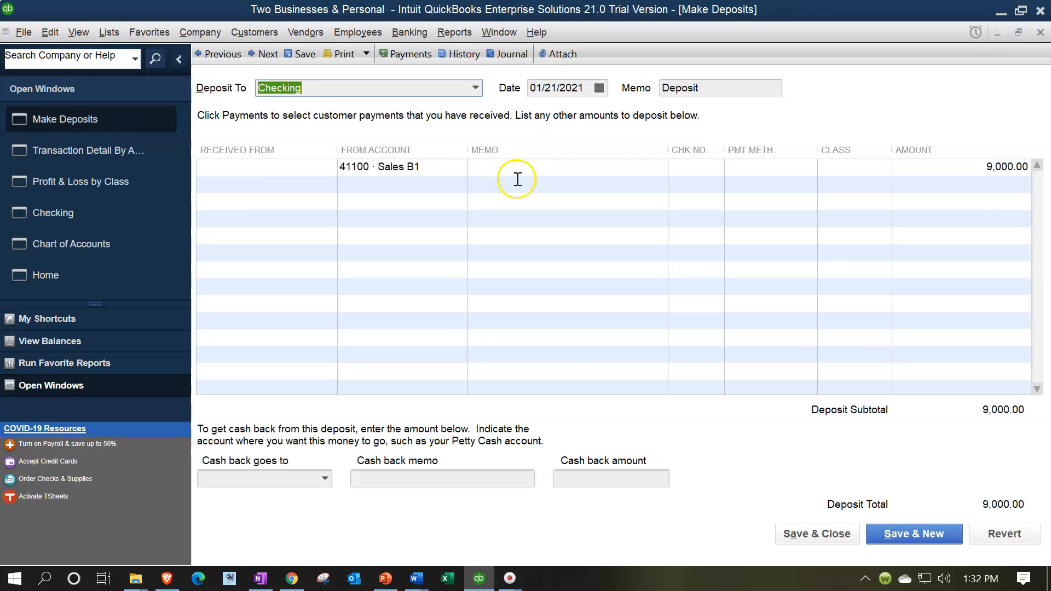
Assign class B1 to the deposit's 41100 Sales B1 line, save the change and return to the Profit & Loss by Class report
left_click(850, 168)
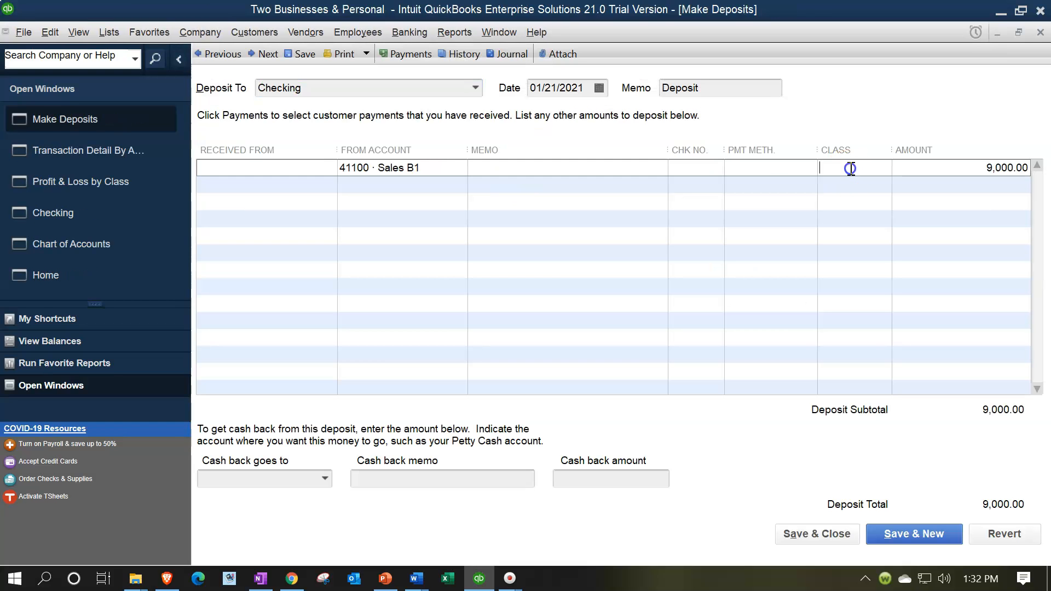
left_click(883, 168)
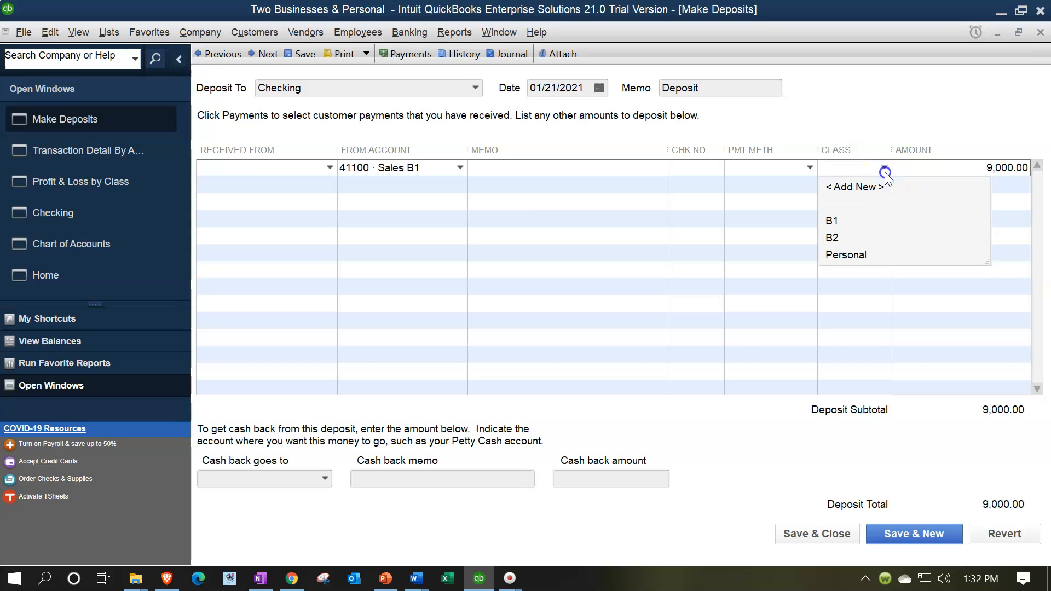
left_click(847, 218)
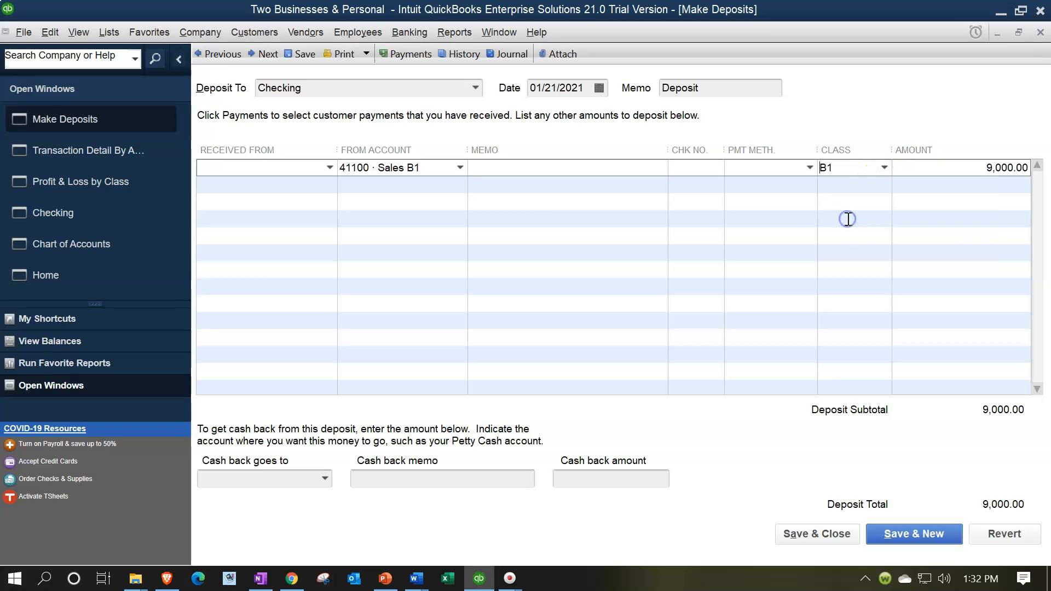
left_click(815, 539)
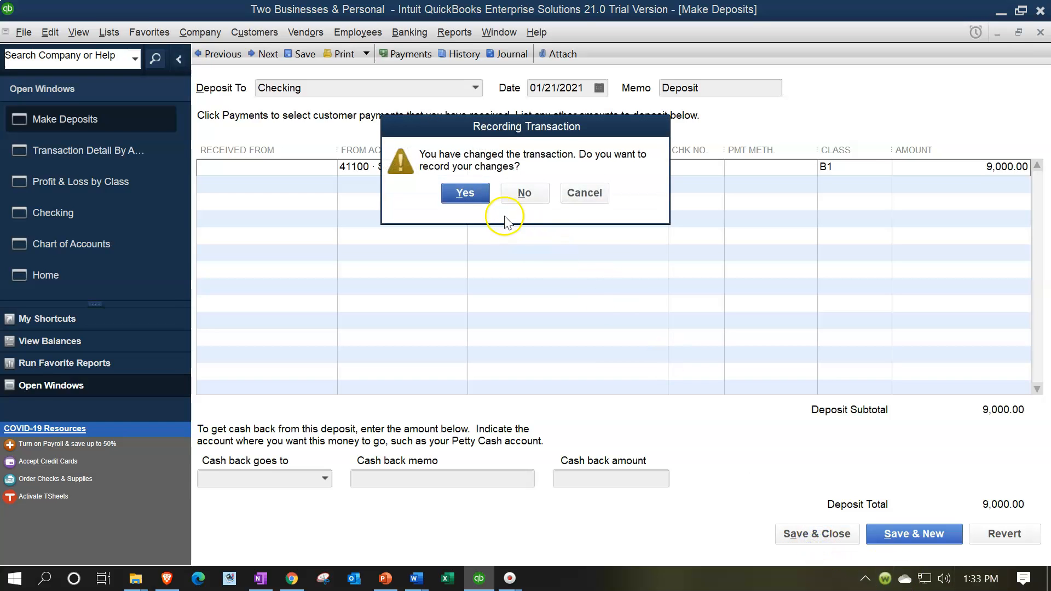
left_click(469, 195)
left_click(511, 234)
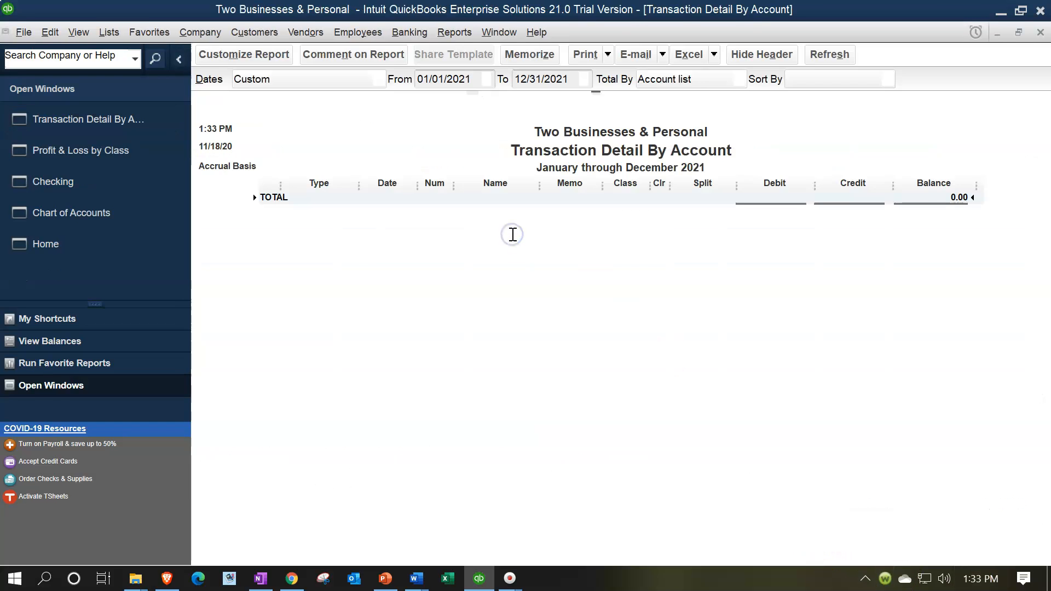
left_click(139, 155)
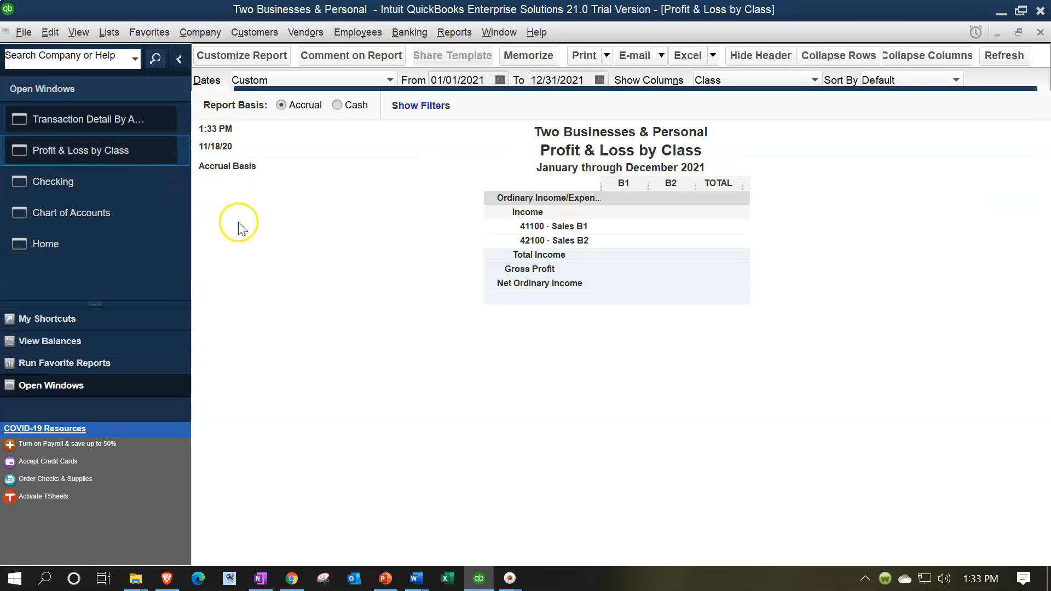
left_click(116, 157)
Start a new Checking register entry dated 01/28/2021 and numbered Dep
left_click(81, 183)
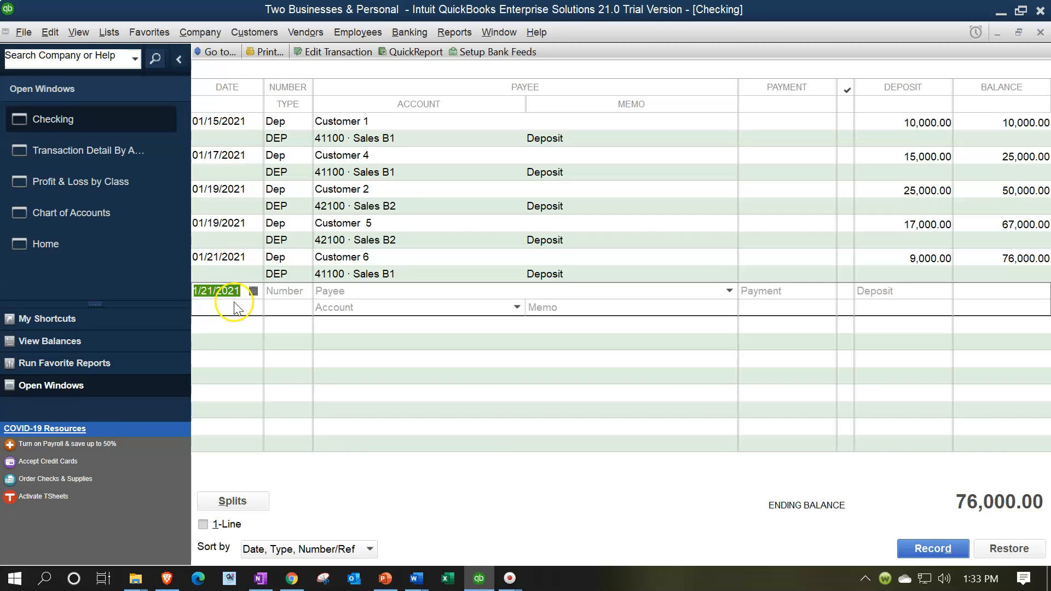
key("plus")
key("plus")
key("plus")
key("plus")
key("plus")
key("plus")
key("plus")
key("Tab")
type("Dep")
key("Tab")
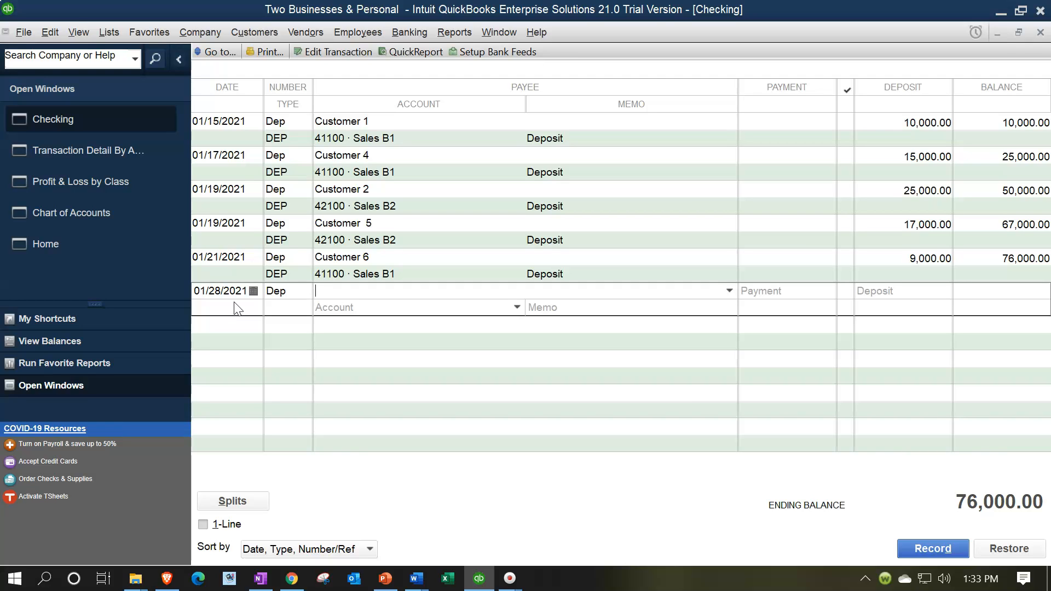
Enter W-2 Income as the payee of the 01/28/2021 entry and quickly add it to the name list
type("W-2 Income")
key("Tab")
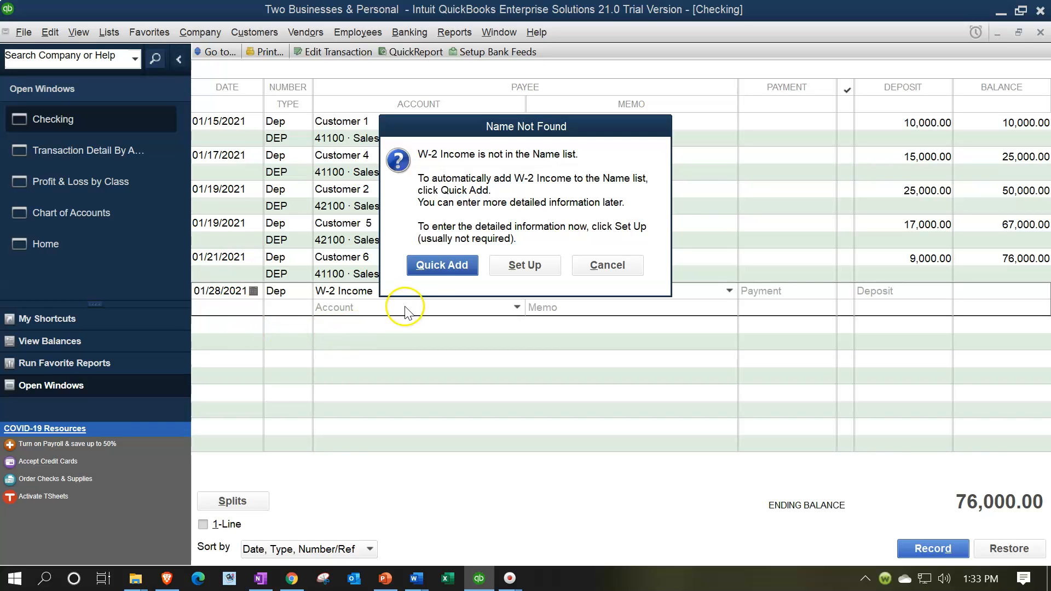
left_click(425, 268)
left_click(582, 226)
left_click(573, 286)
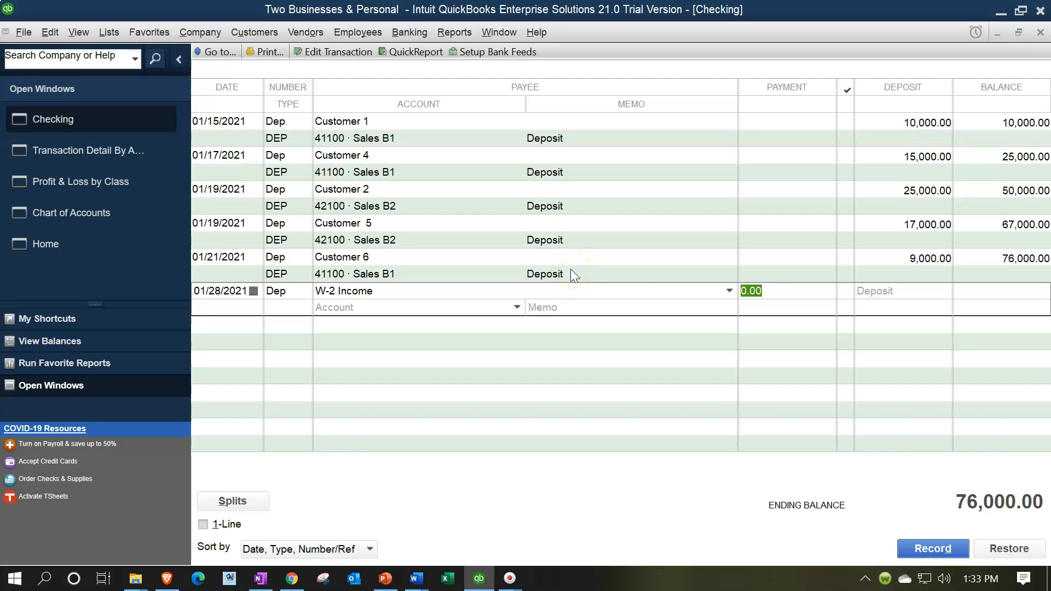
Set the deposit amount of the W-2 Income entry to 23,000.00, leaving the payment empty
type("23")
key("BackSpace")
key("BackSpace")
key("Tab")
type("23,000")
key("Tab")
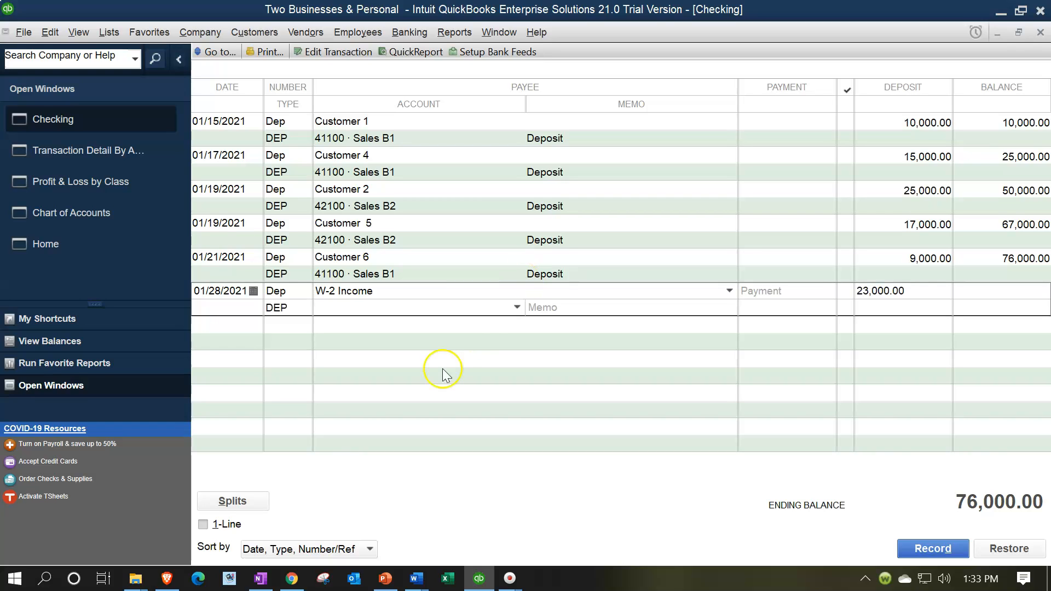
Through the entry's splits, assign the W-2 Income deposit to account 43100 Revenue with class Personal, and record the future-dated transaction
left_click(259, 501)
left_click(328, 346)
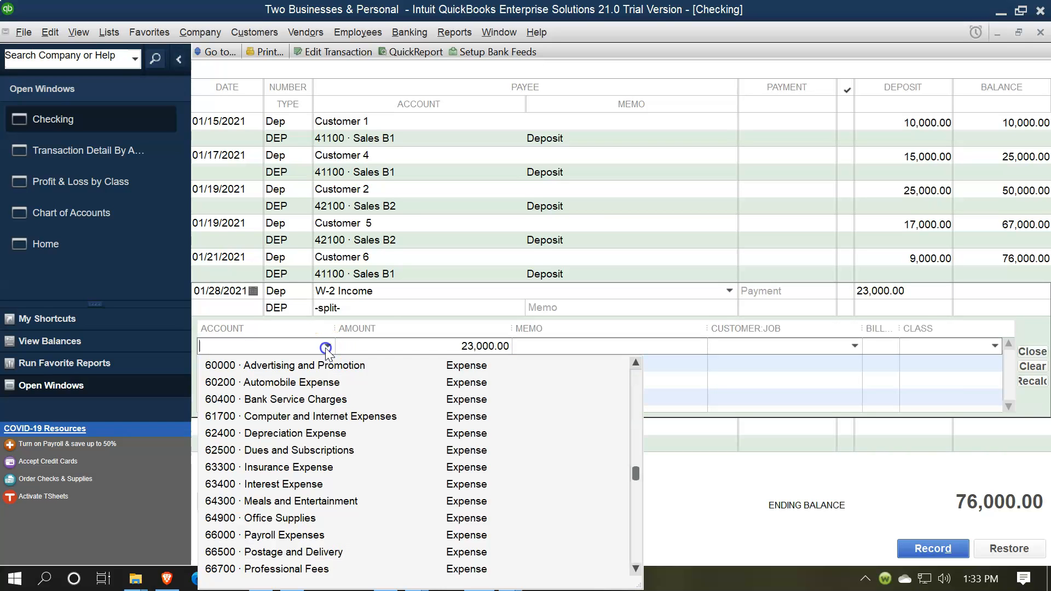
scroll(336, 383, "up", 4)
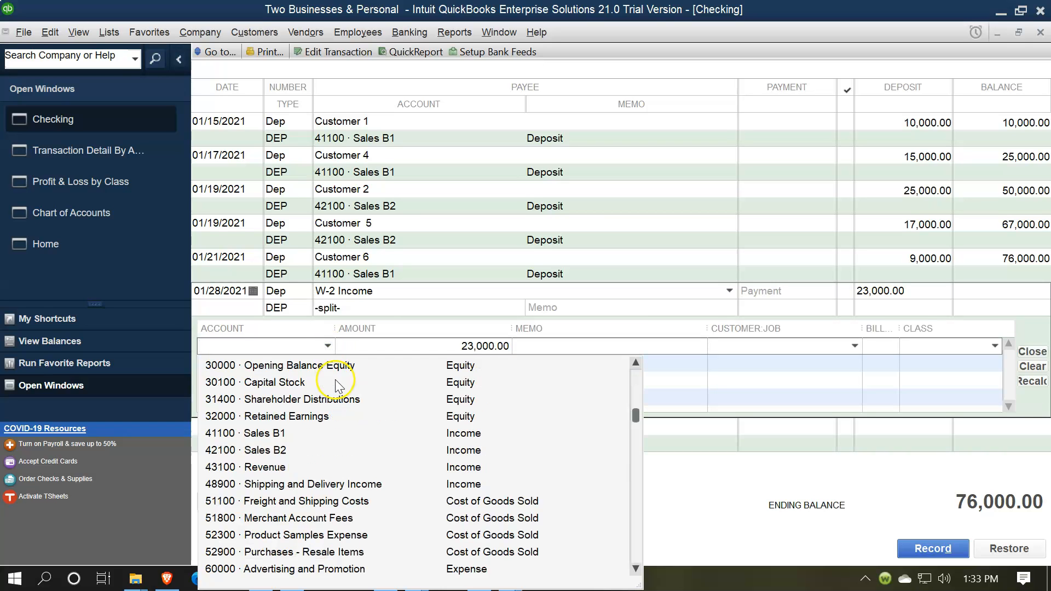
left_click(290, 466)
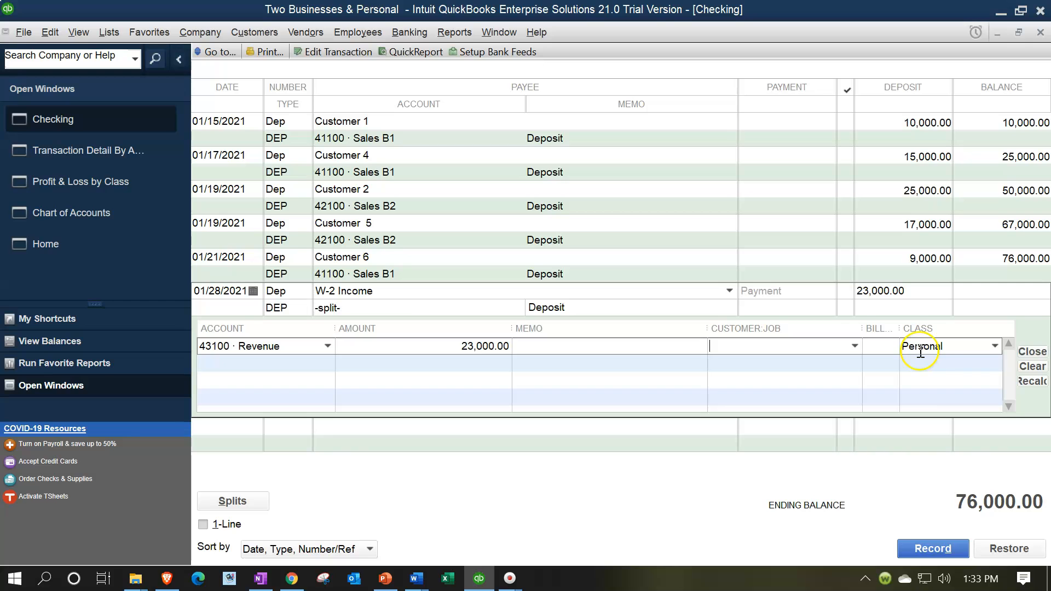
left_click(939, 548)
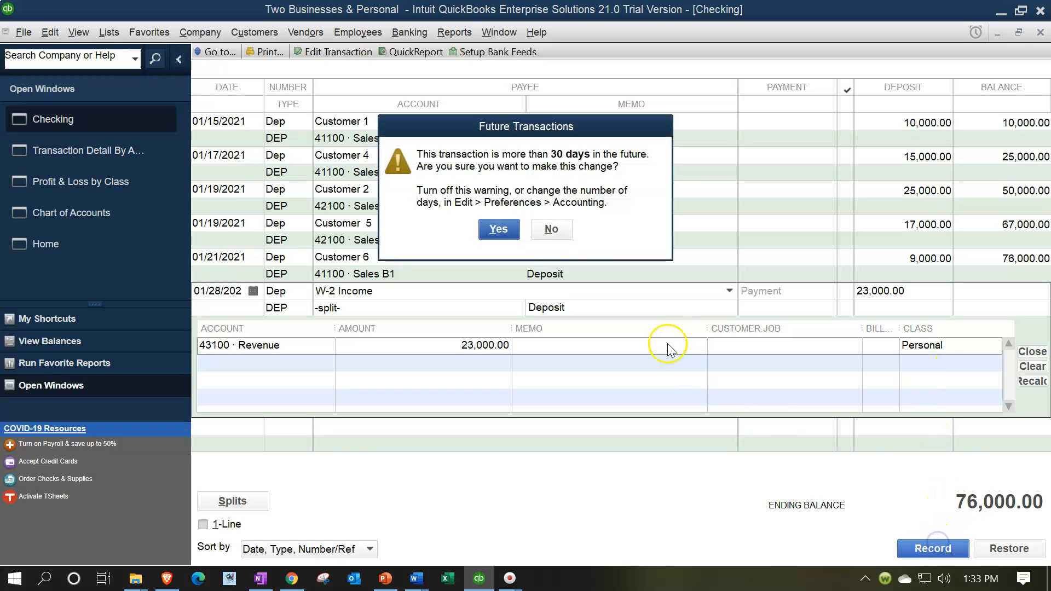
left_click(497, 229)
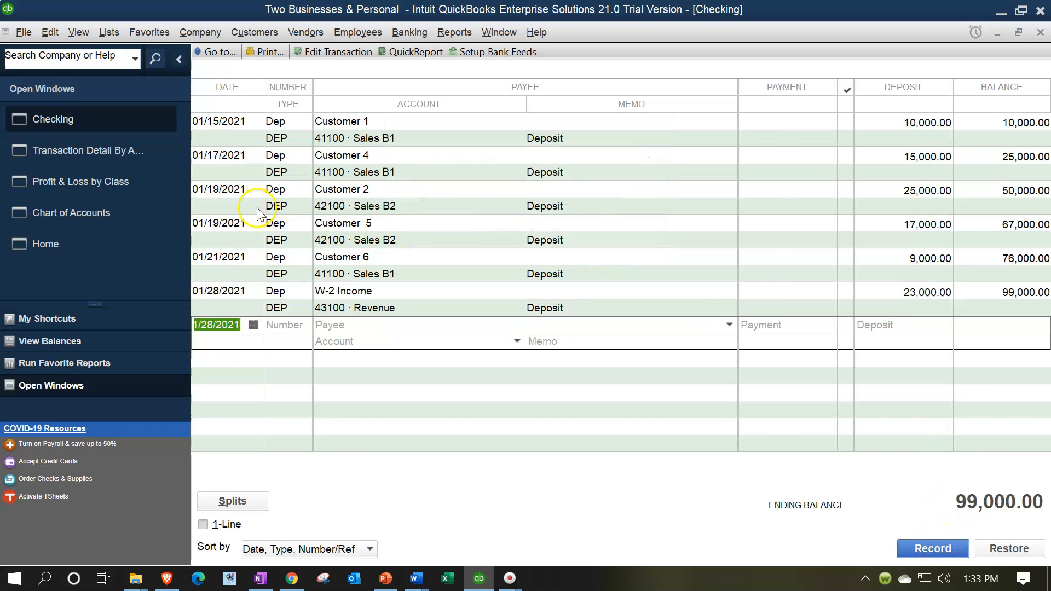
Review the income by class in the Profit & Loss by Class report, and return to the Home page workflow
left_click(136, 189)
left_click(135, 187)
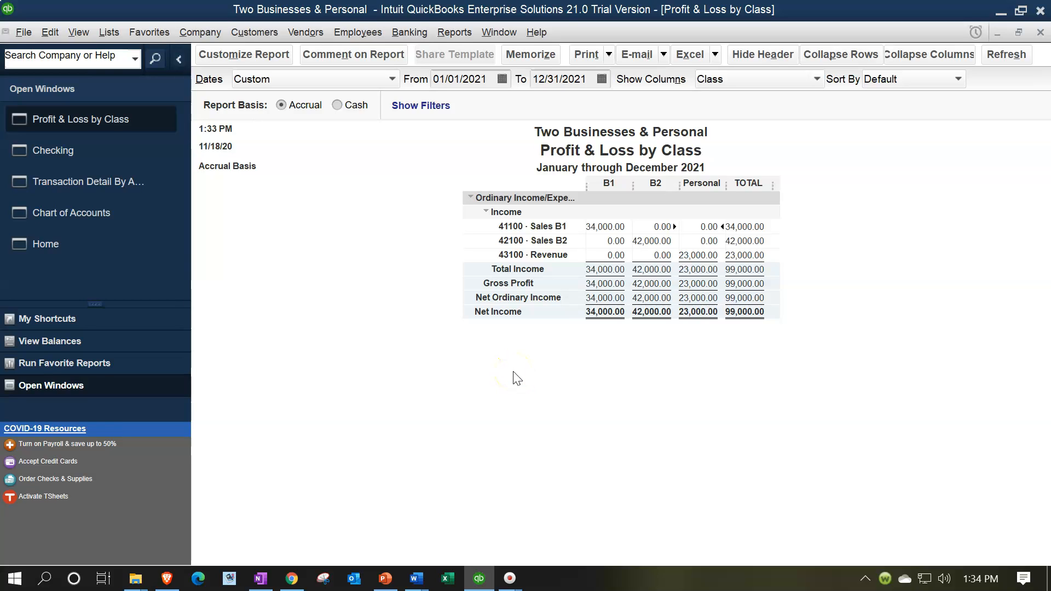
left_click(87, 245)
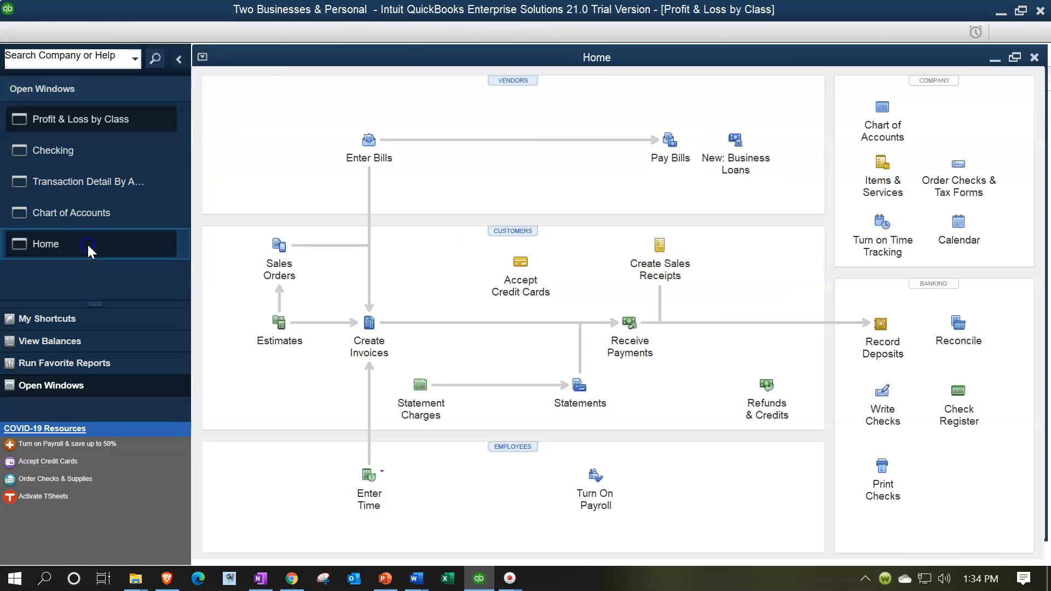
left_click(894, 368)
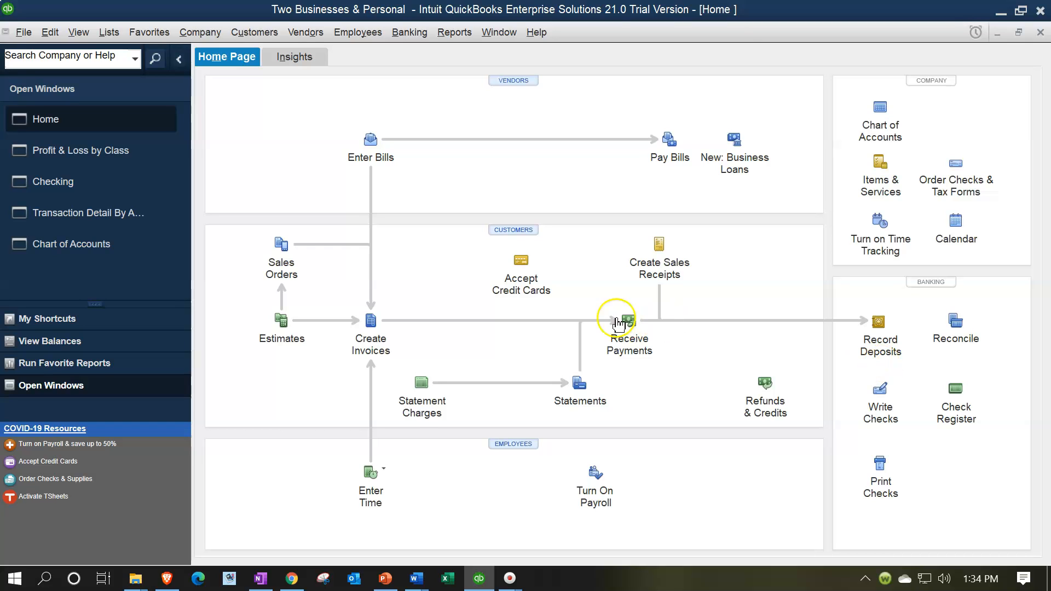
left_click(377, 355)
left_click(379, 354)
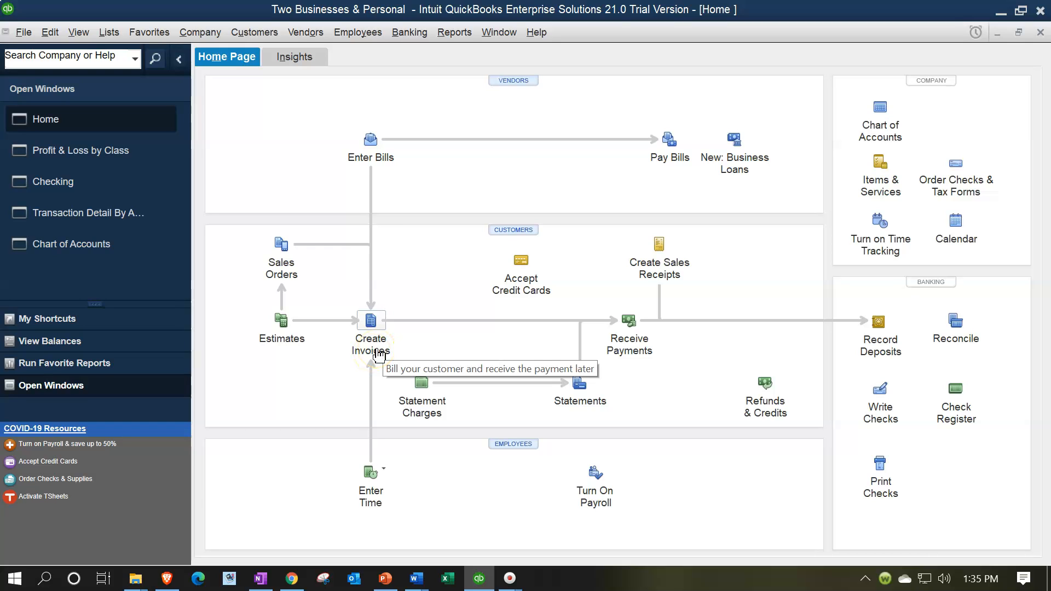